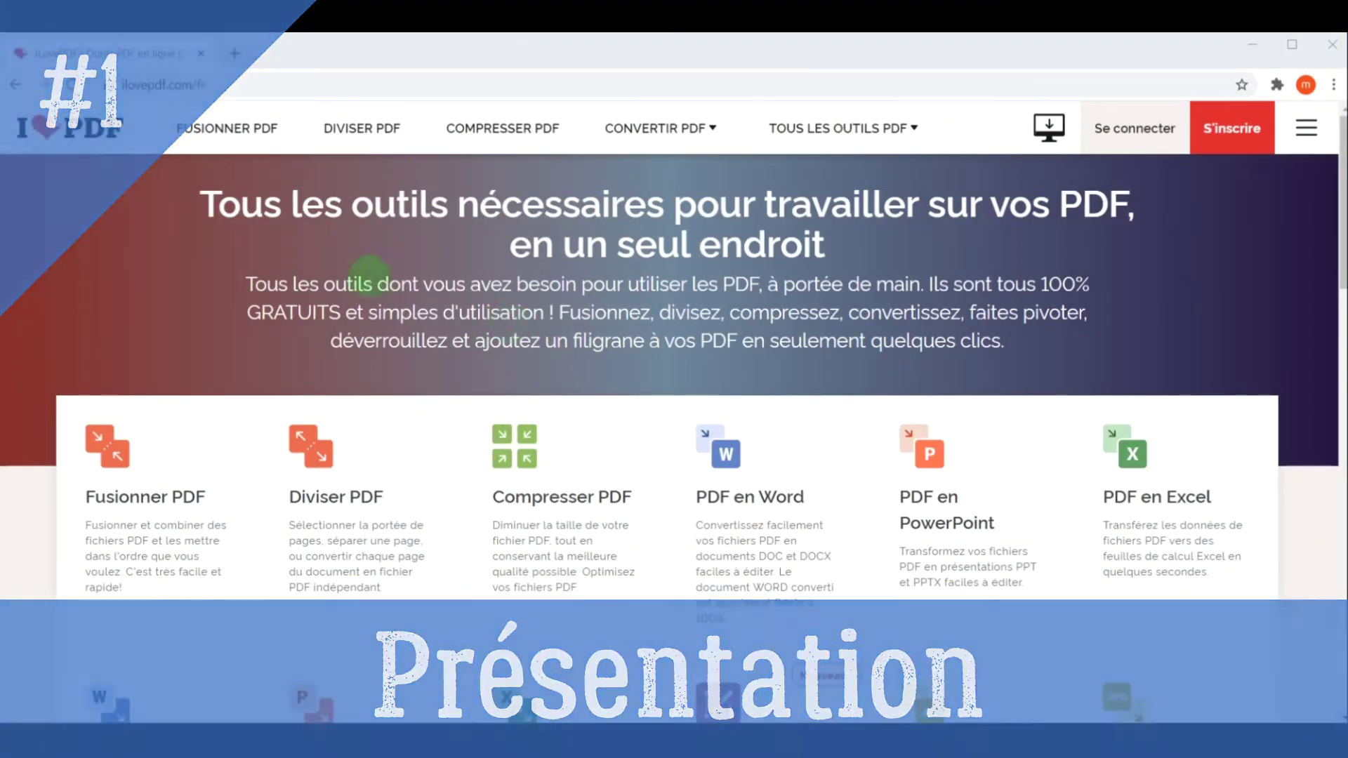
- Inspect the site's full web address, including its https prefix, in the address bar
left_click(239, 87)
key("End")
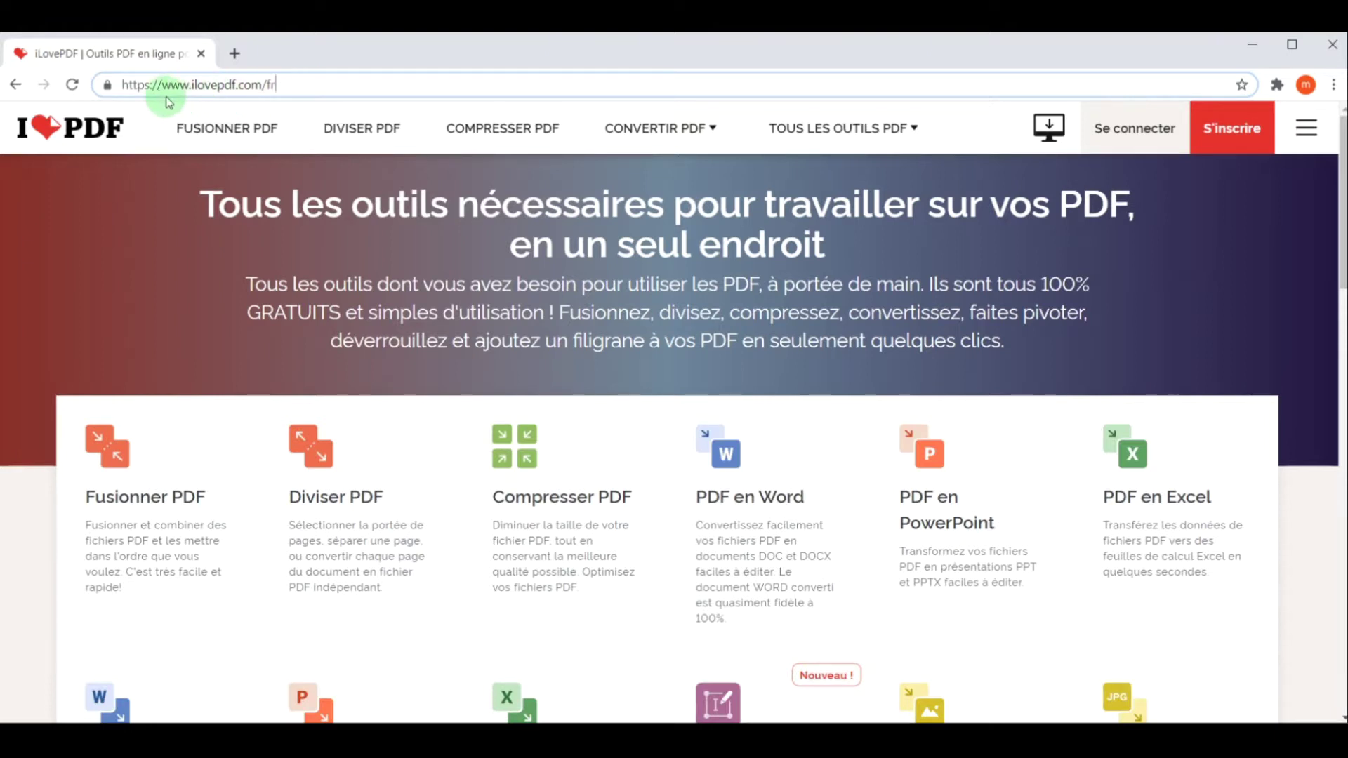
left_click_drag(162, 85, 115, 85)
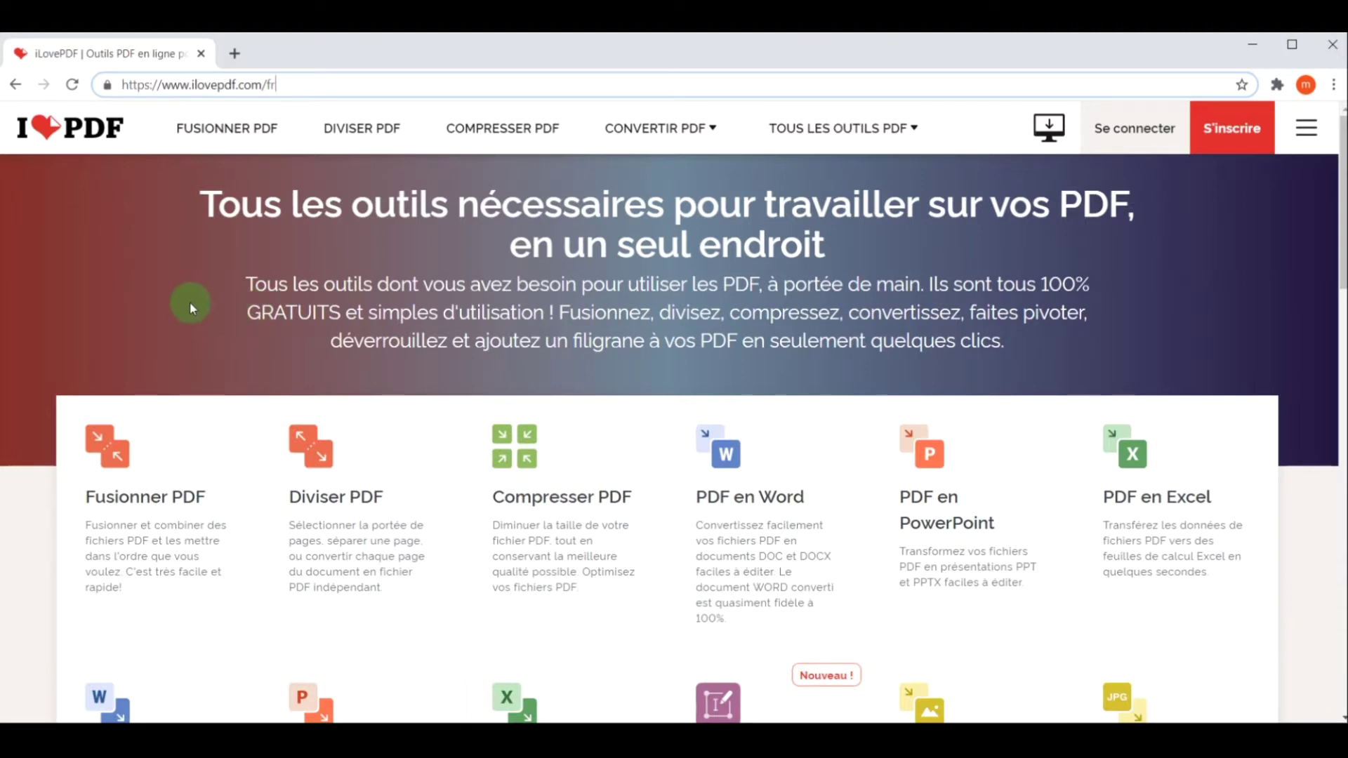
left_click(438, 307)
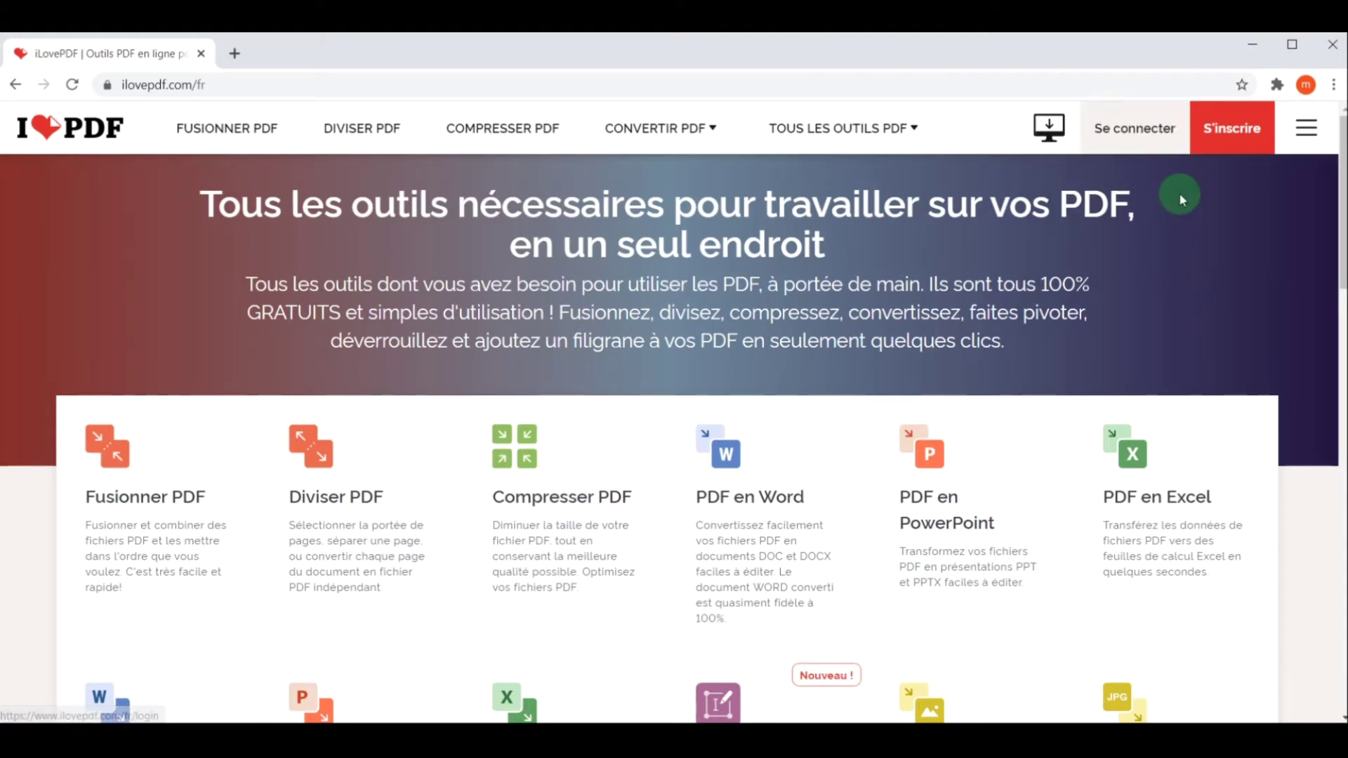
- Compare the free, 6€ Premium and 9€ Premium Pro plans under Tarification, then go back
left_click(1303, 140)
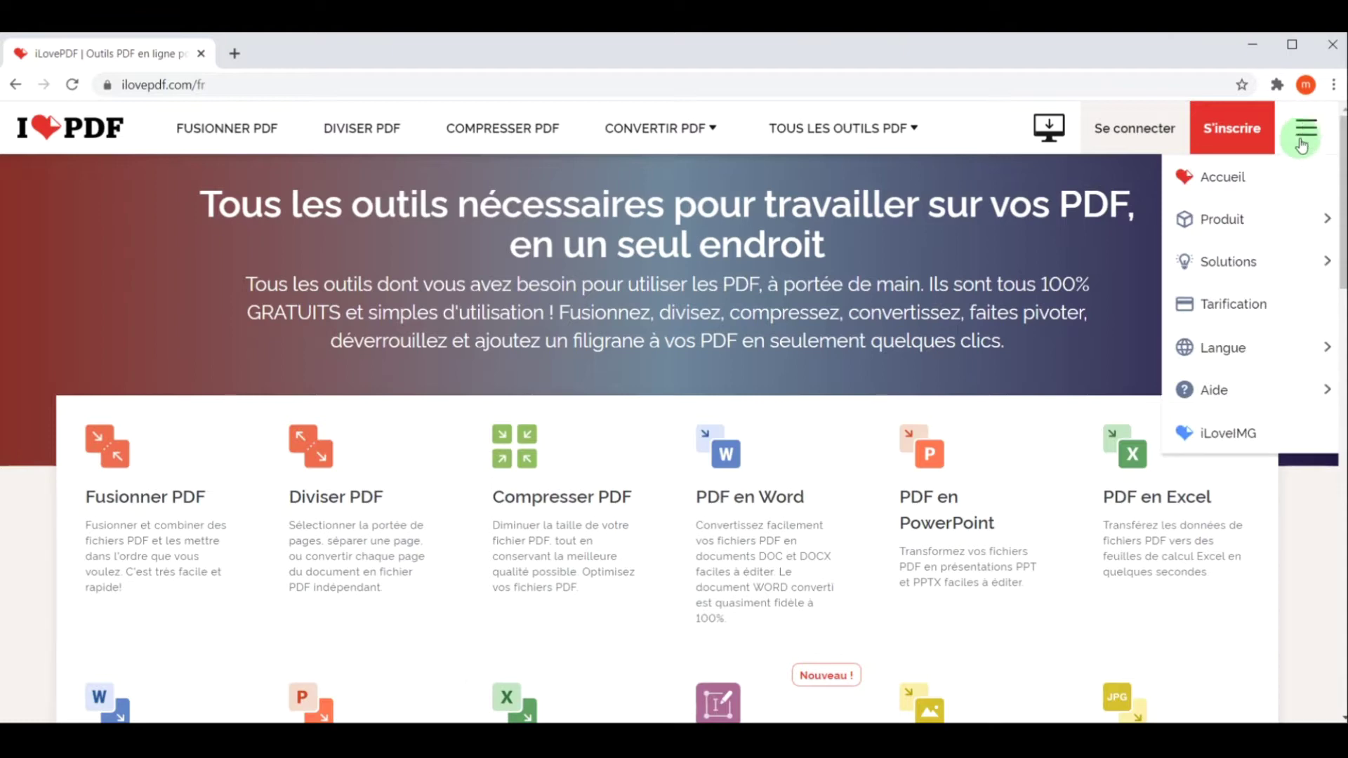
left_click(1247, 309)
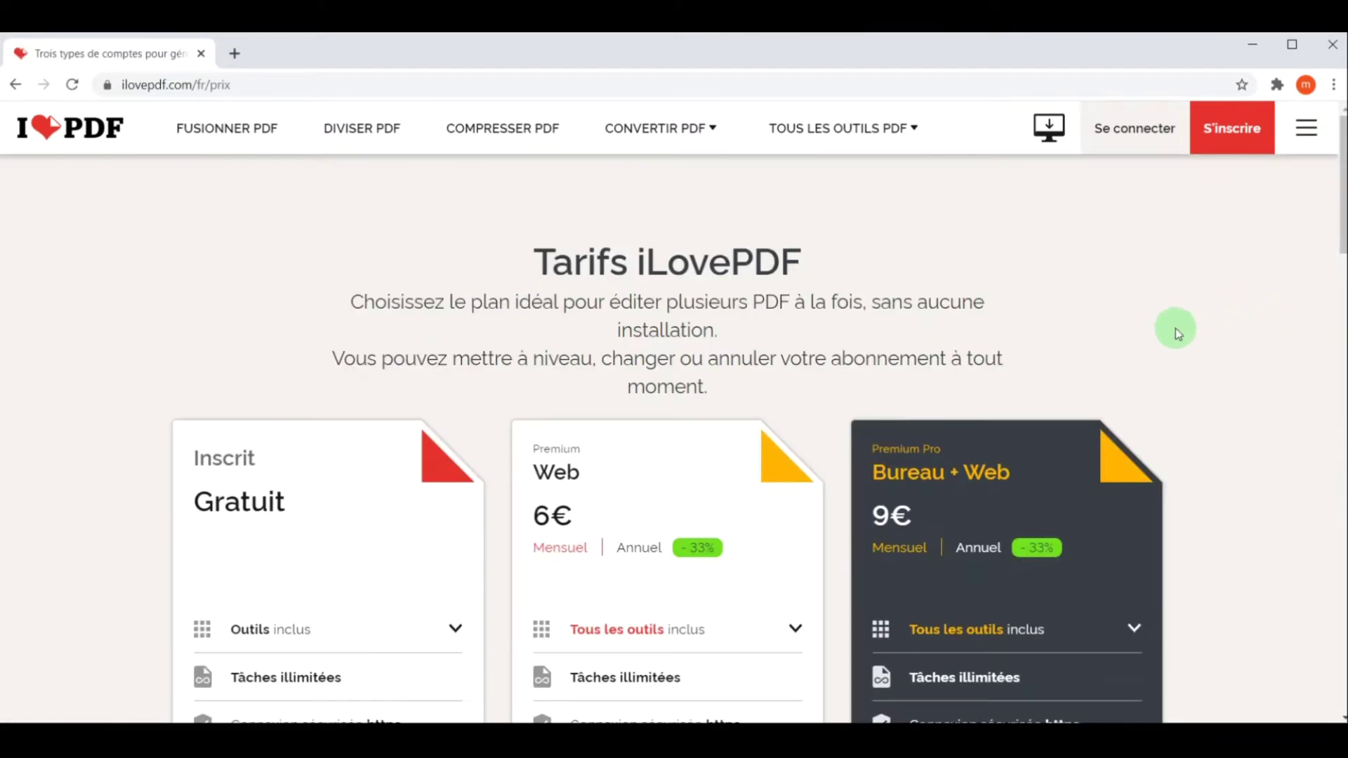
scroll(1240, 327, "down", 3)
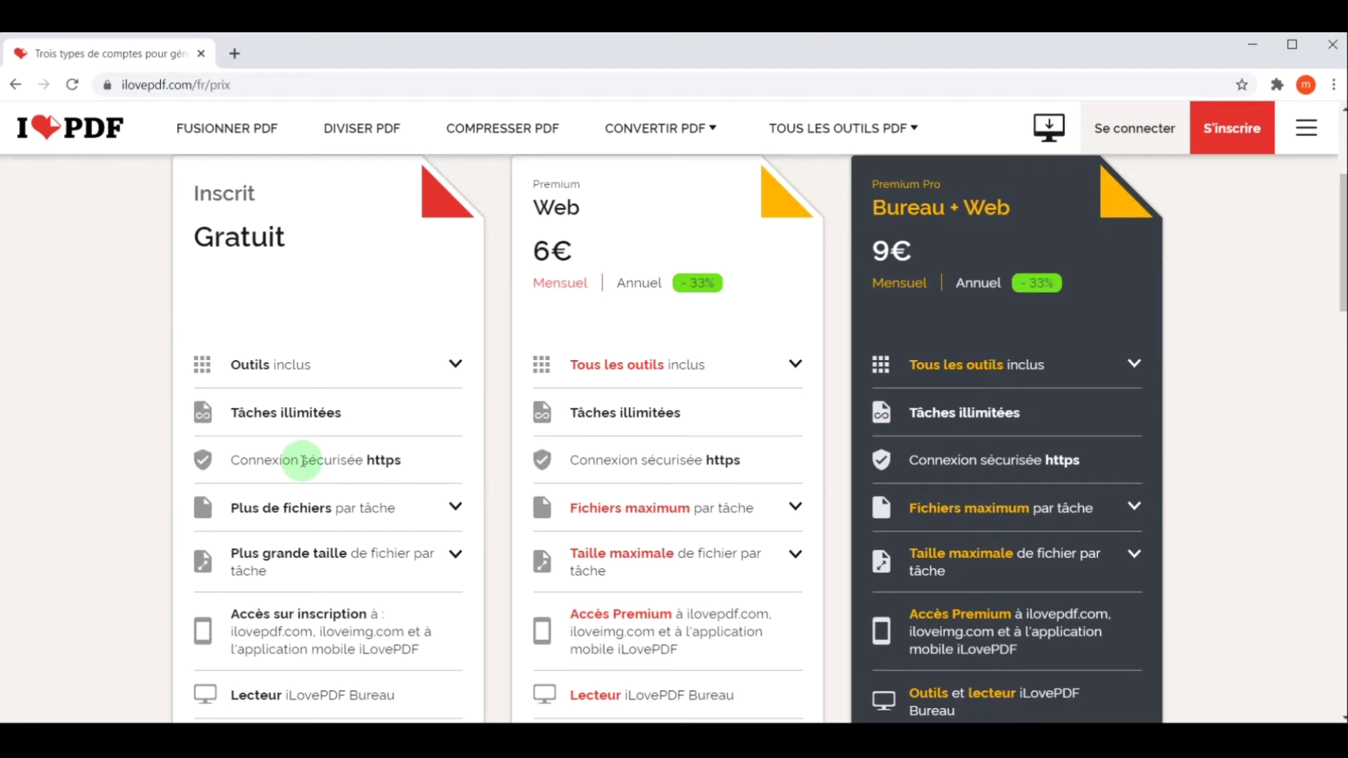
scroll(302, 461, "down", 1)
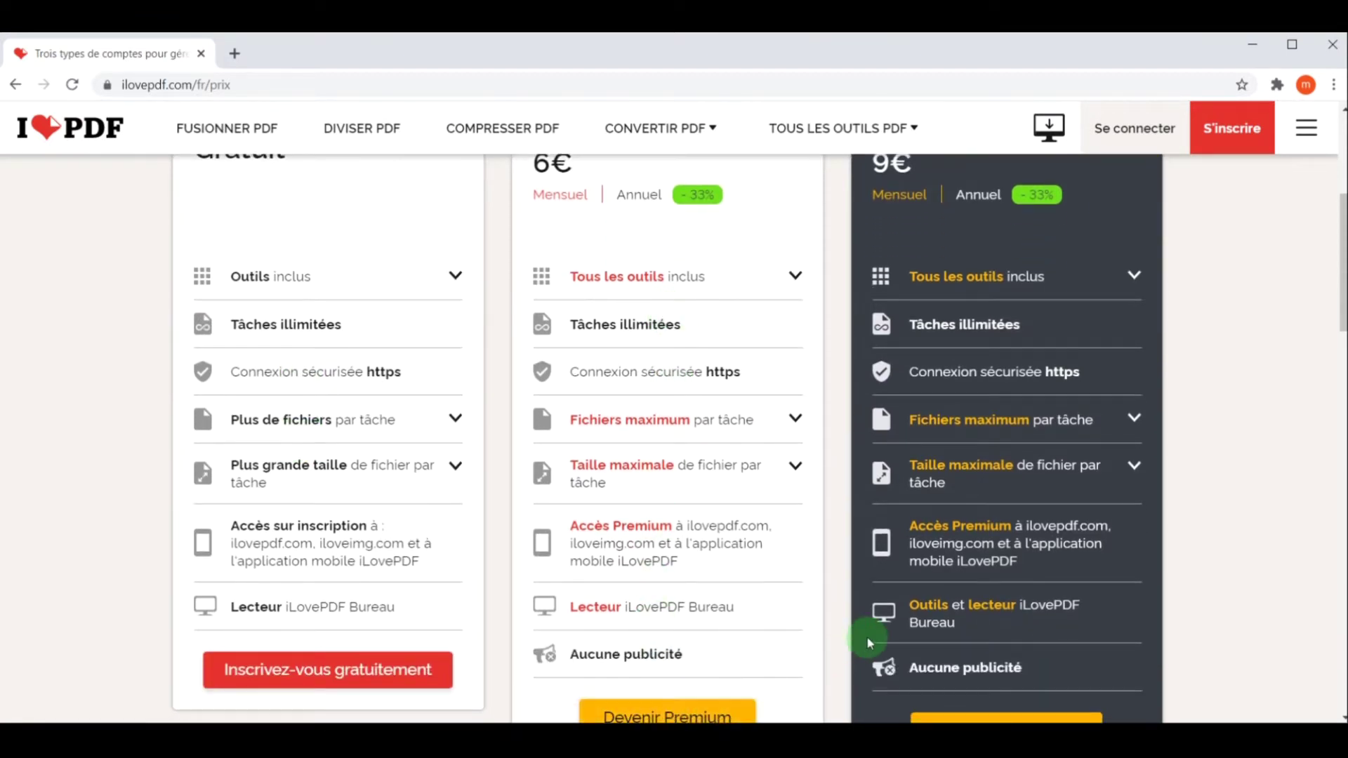
scroll(869, 643, "down", 1)
scroll(784, 438, "up", 1)
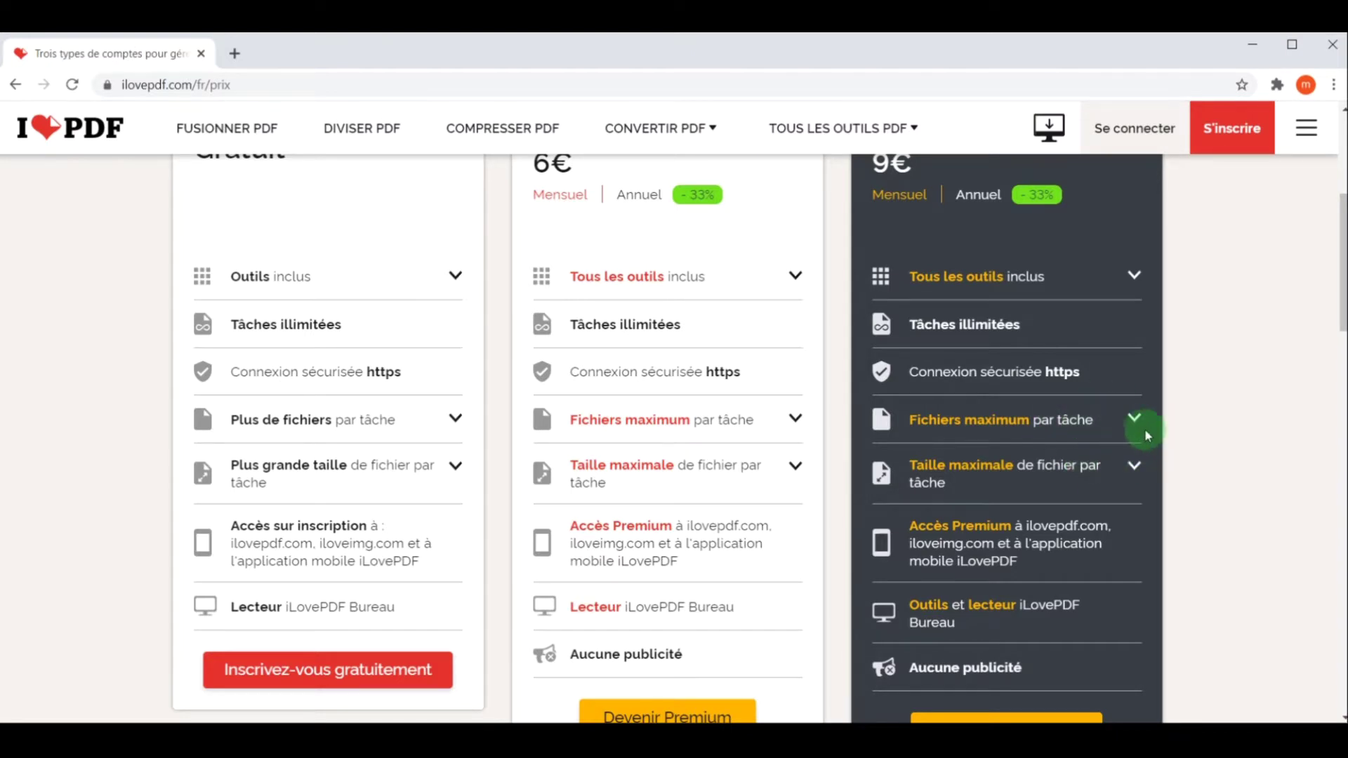
scroll(1144, 437, "down", 1)
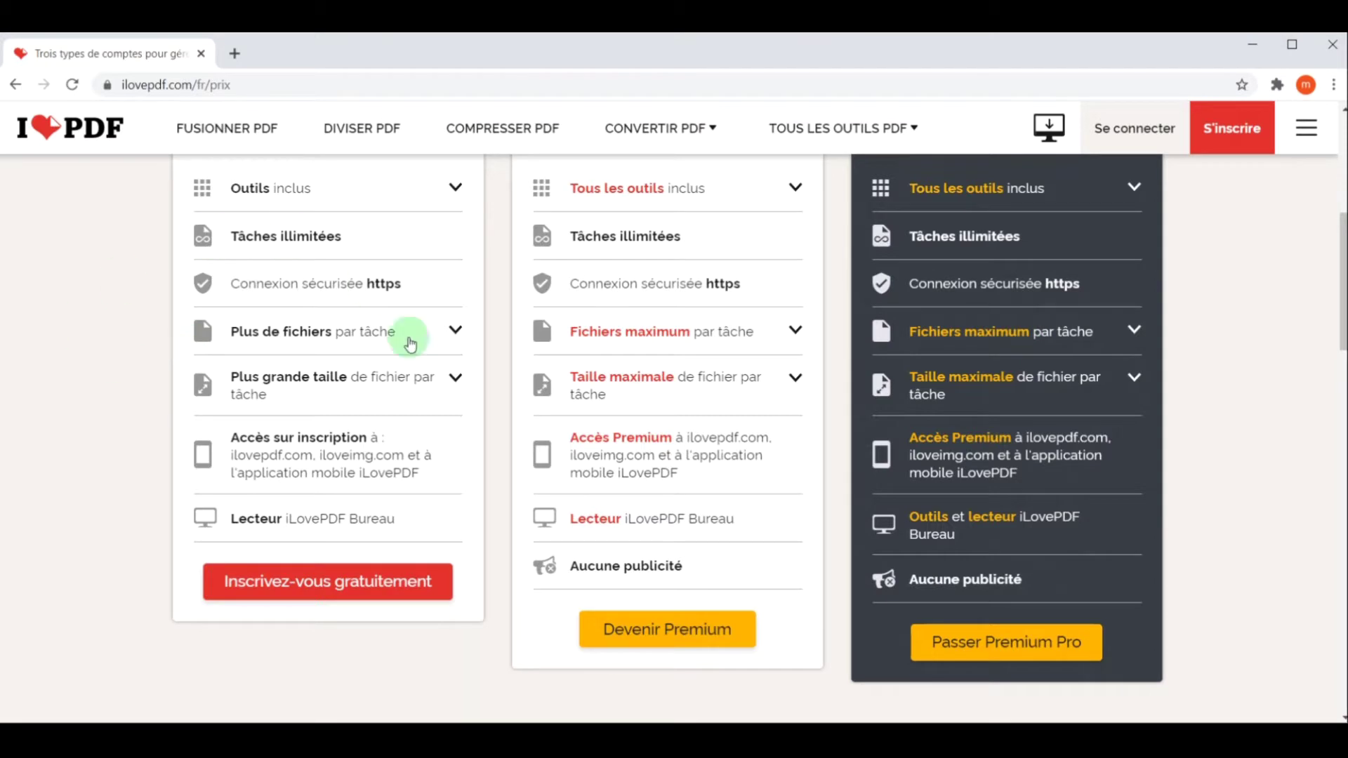
scroll(283, 393, "up", 1)
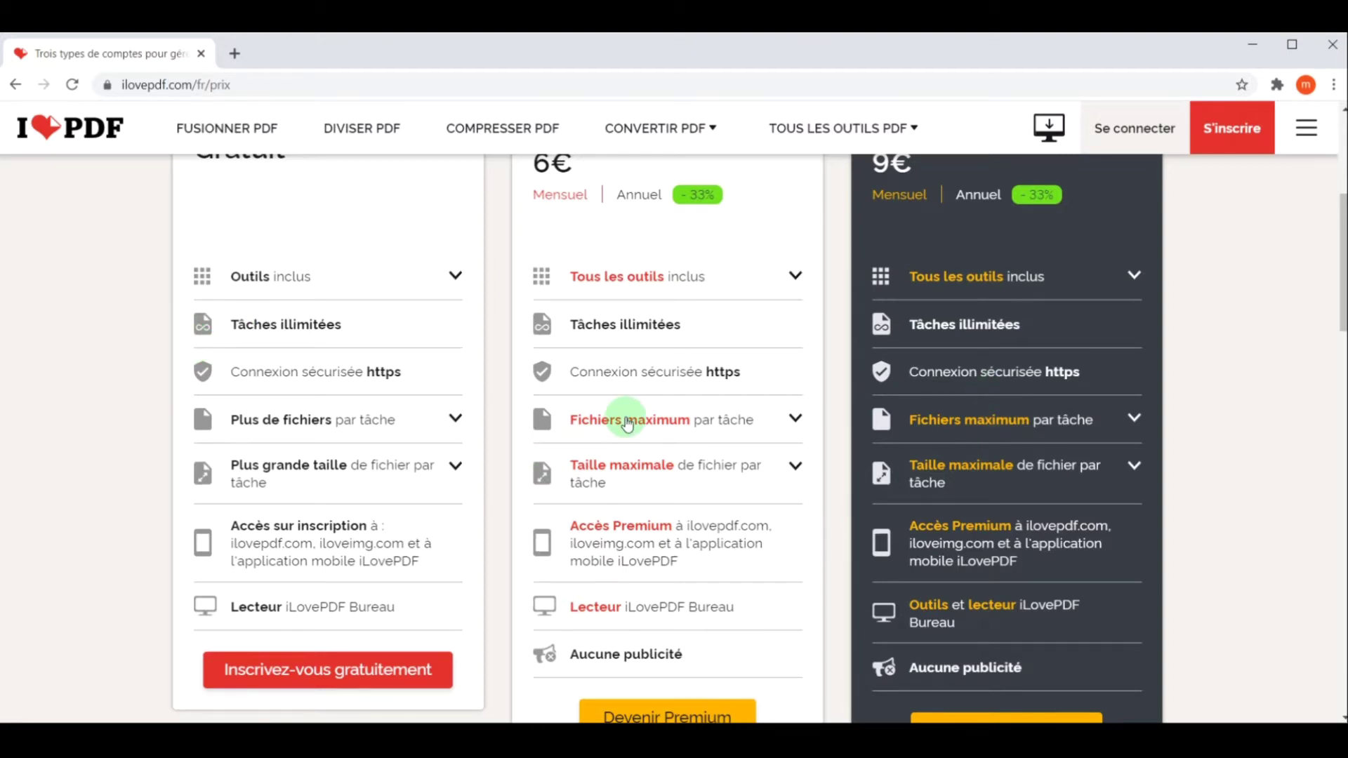
key("alt+Left")
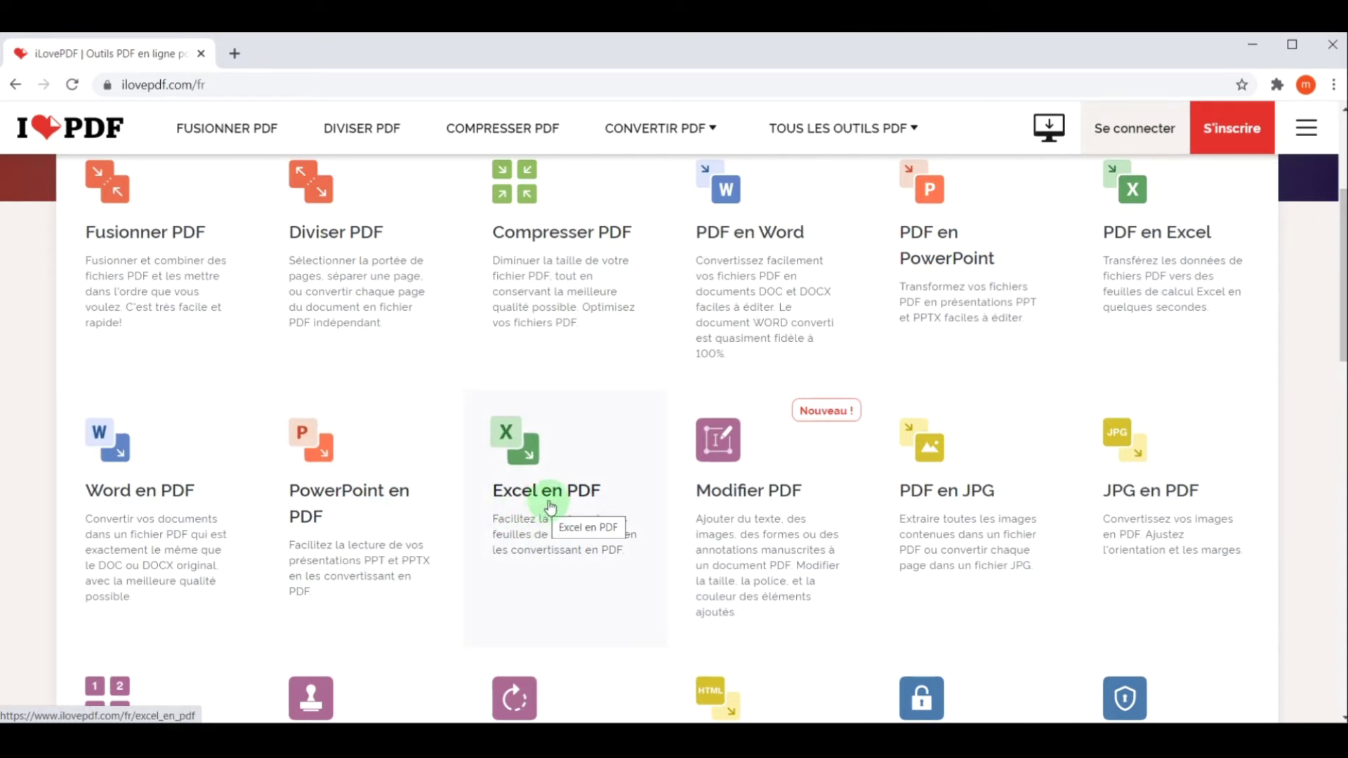
scroll(548, 511, "down", 2)
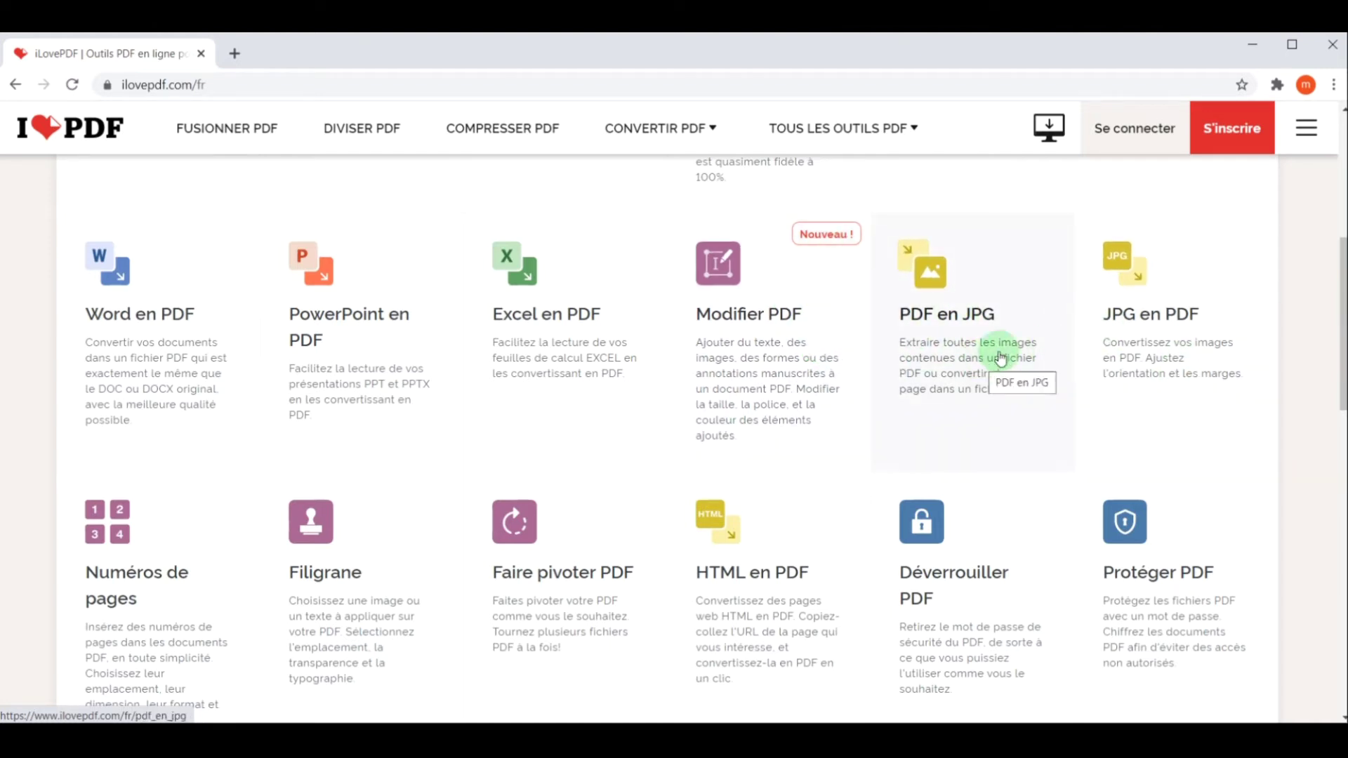
scroll(639, 291, "down", 2)
scroll(639, 291, "down", 3)
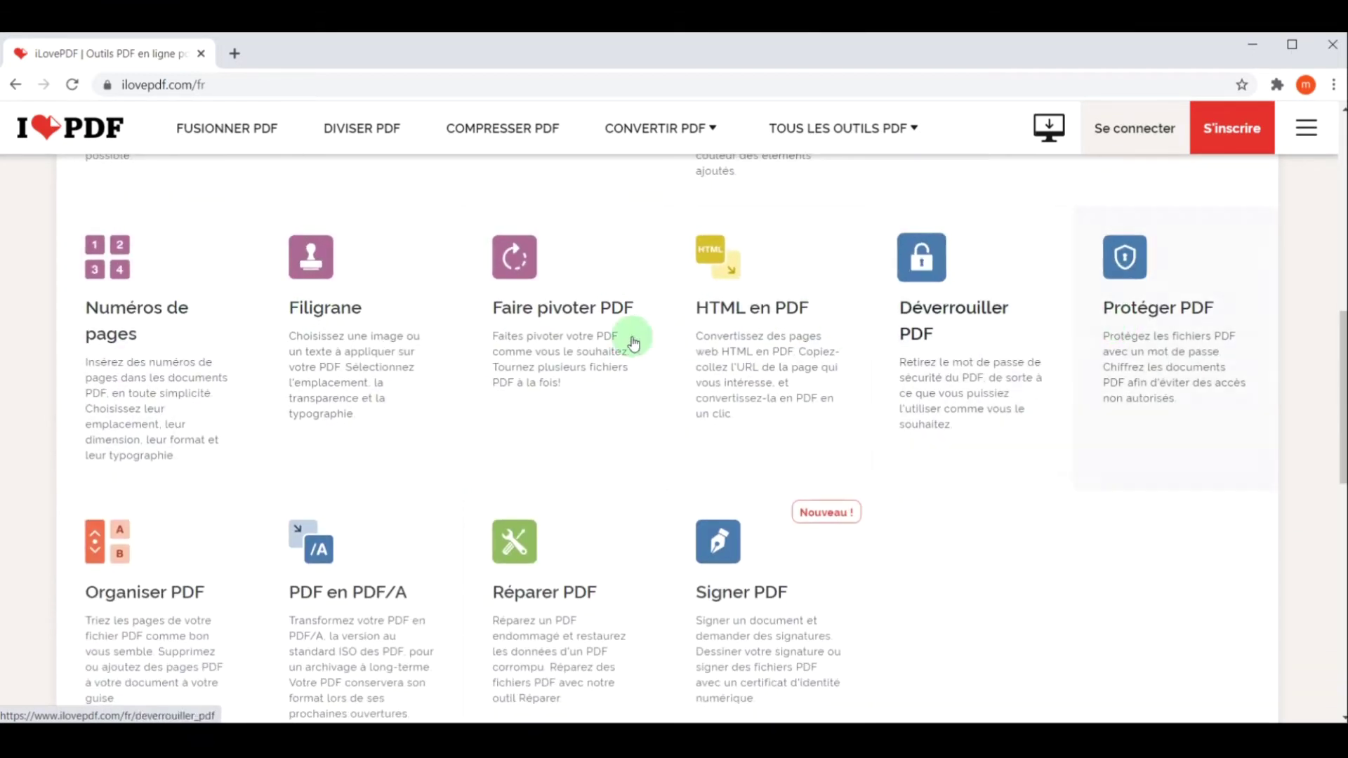
scroll(190, 313, "down", 2)
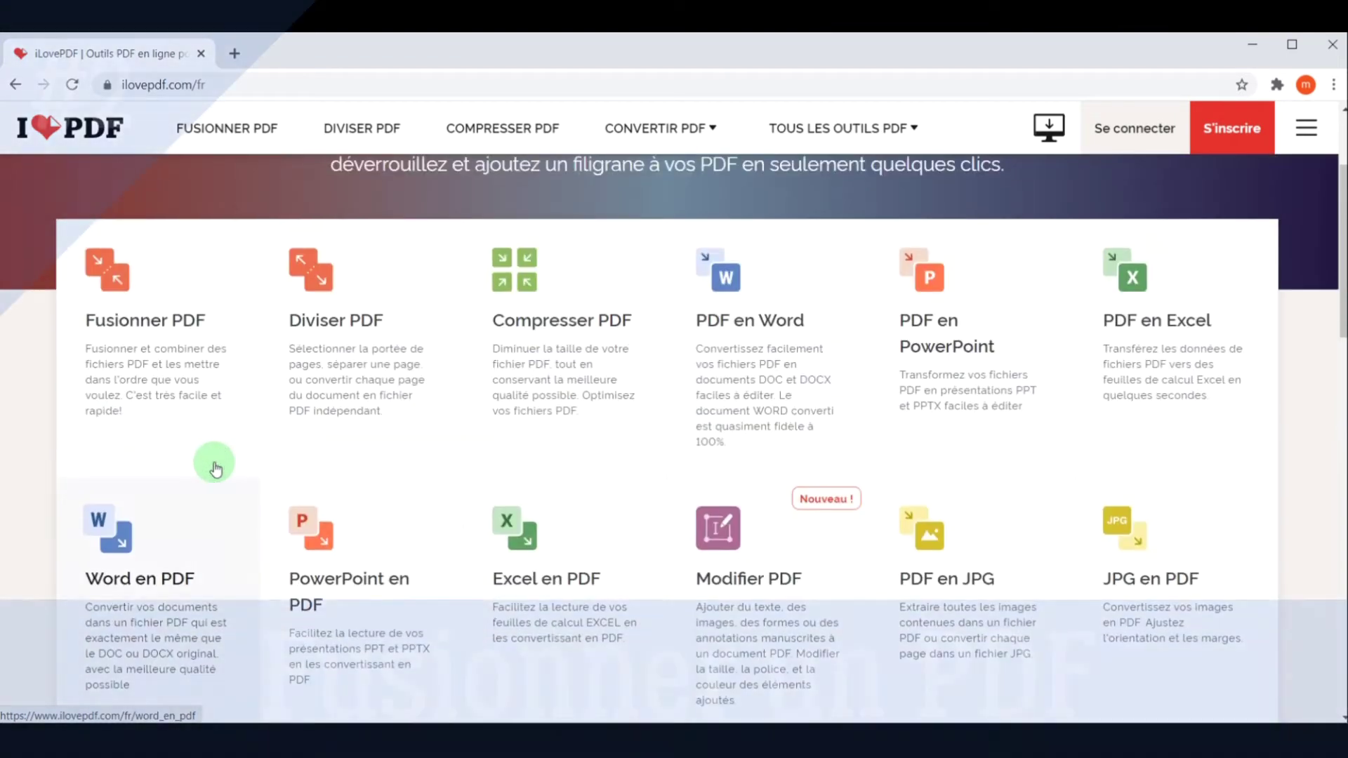
- Merge '1 - PDF en WORD.pdf' then '2 - PPT en PDF.pdf' with Fusionner PDF and download the result
left_click(215, 444)
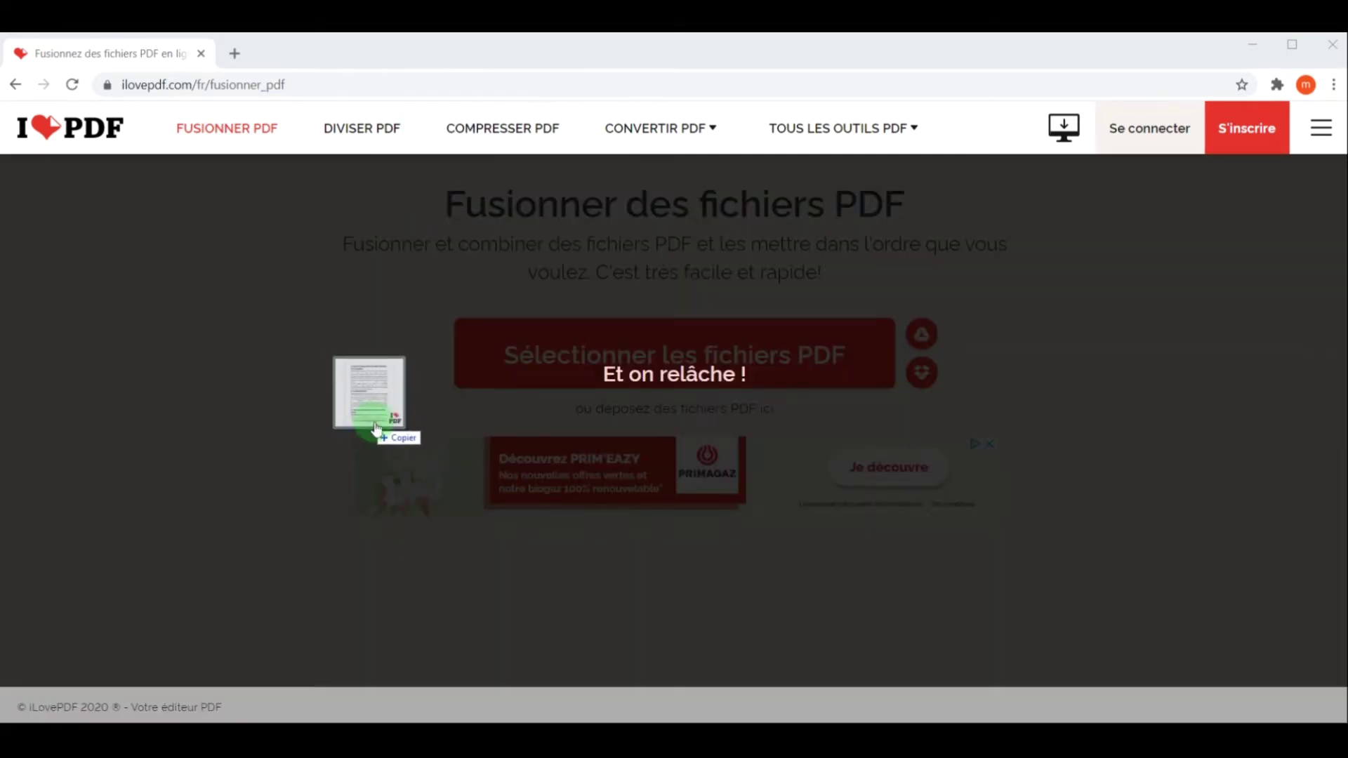
left_click_drag(479, 33, 379, 419)
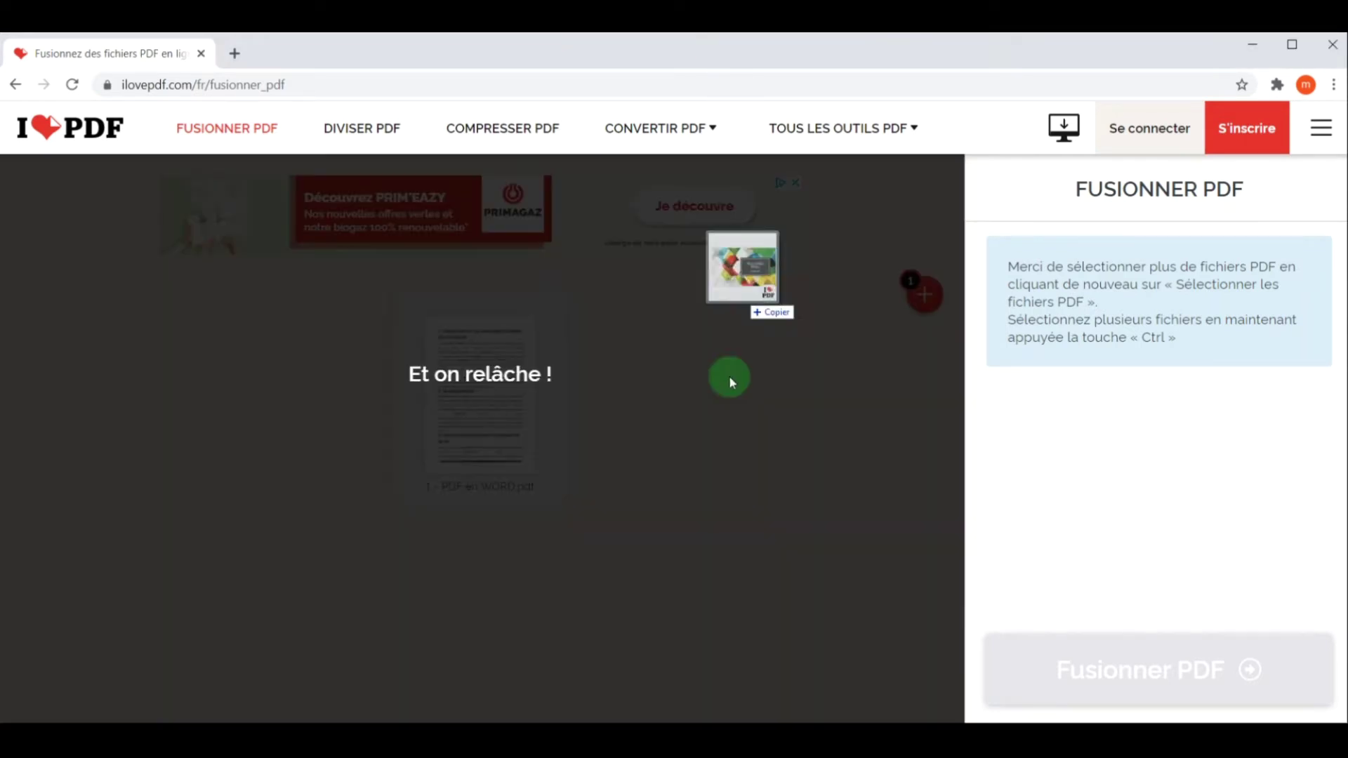
left_click_drag(479, 33, 695, 481)
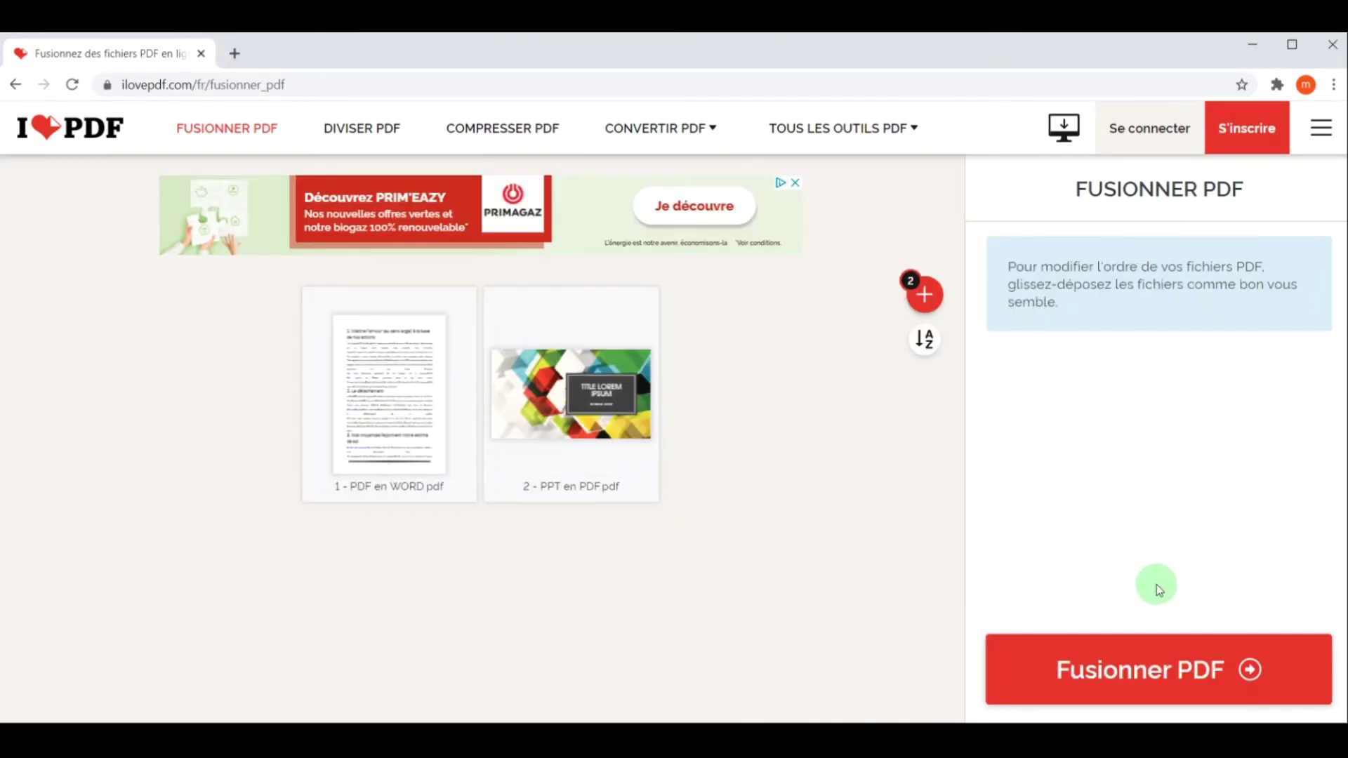
left_click(1222, 683)
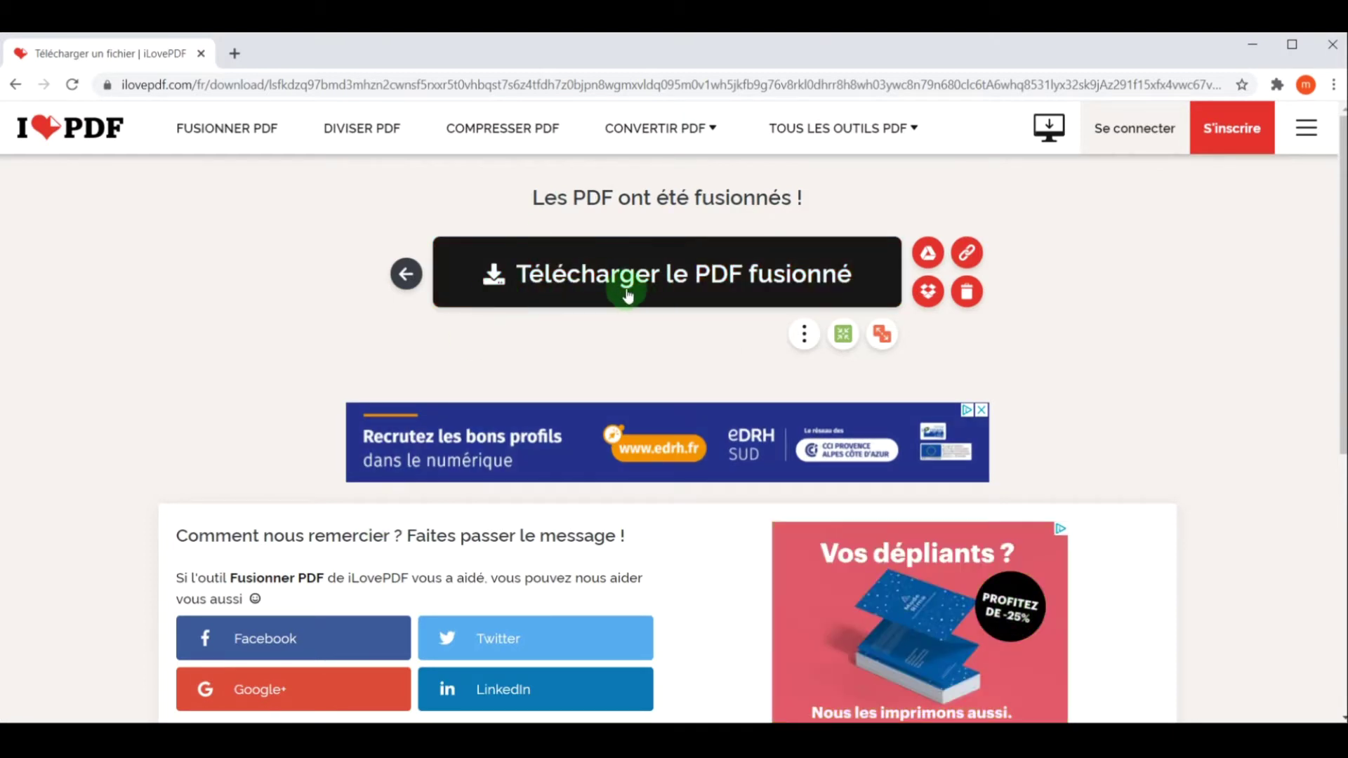
left_click(685, 301)
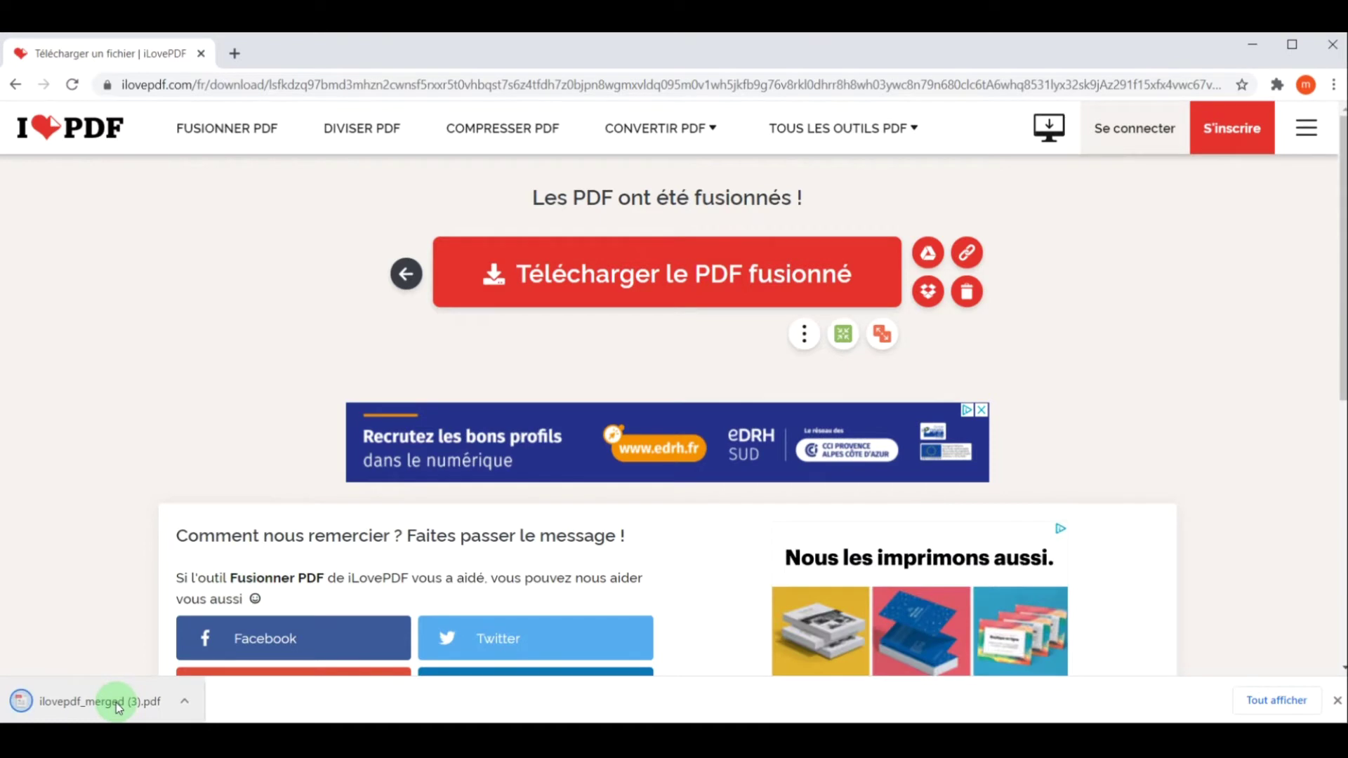
- Page through the 10-page merged PDF in Chrome, then close it and return to iLovePDF
left_click(106, 700)
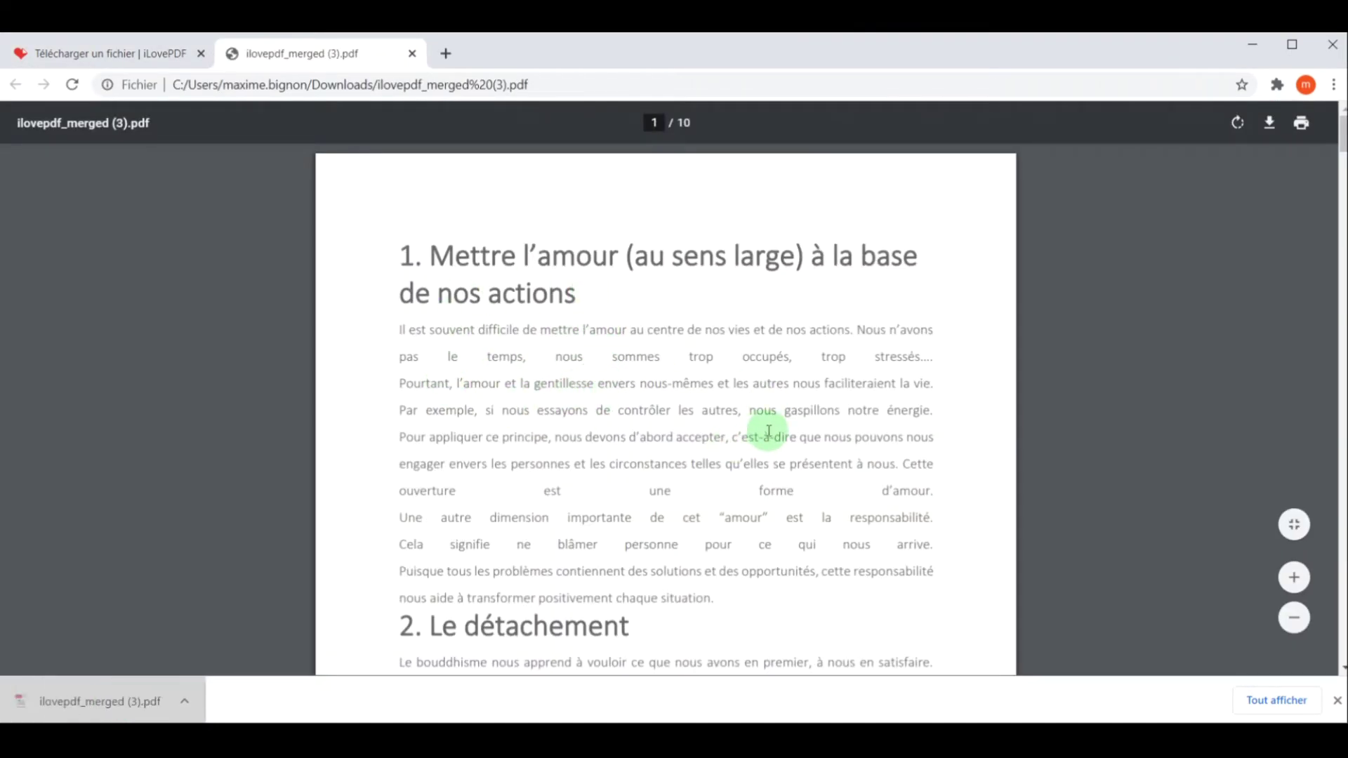
scroll(737, 435, "down", 10)
scroll(738, 435, "down", 6)
scroll(752, 450, "down", 10)
scroll(765, 464, "down", 8)
scroll(765, 463, "down", 8)
scroll(765, 460, "down", 8)
scroll(764, 457, "down", 8)
scroll(765, 453, "down", 5)
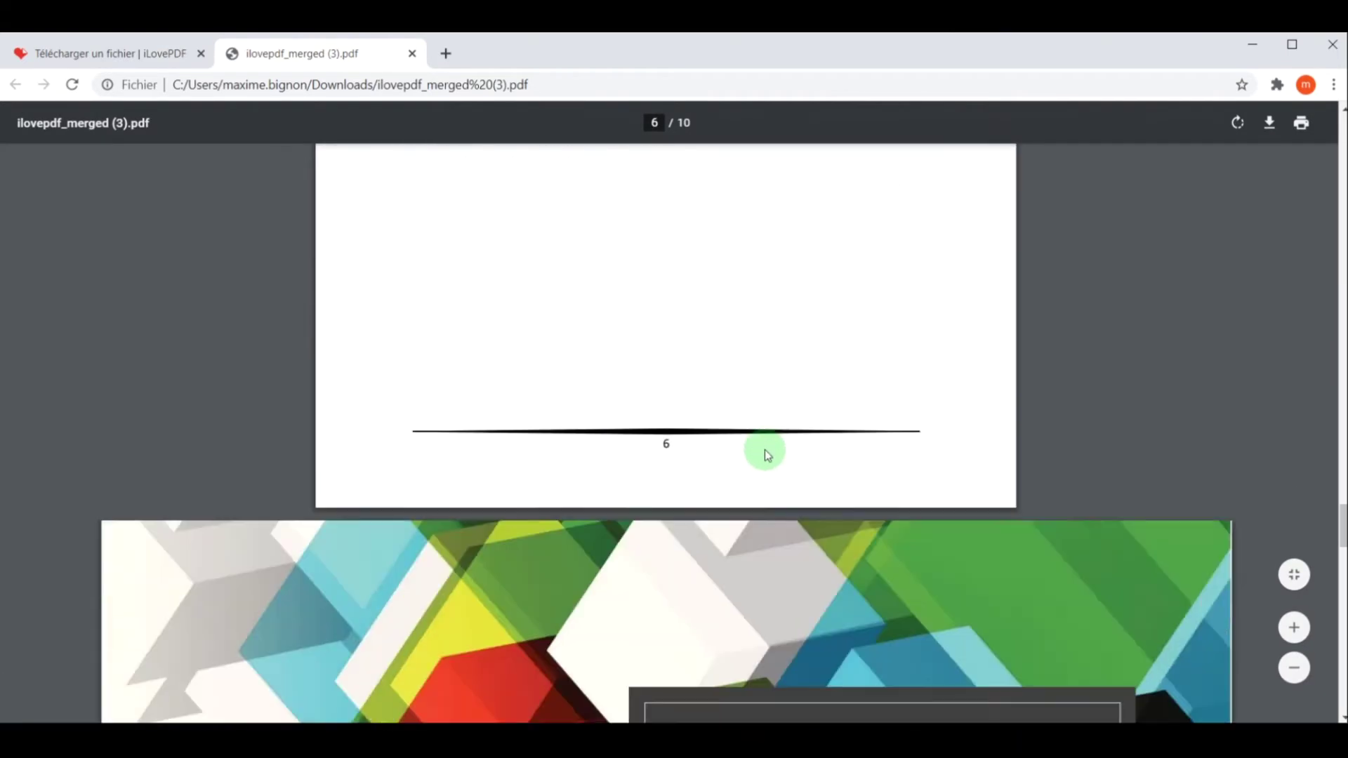
scroll(765, 451, "down", 4)
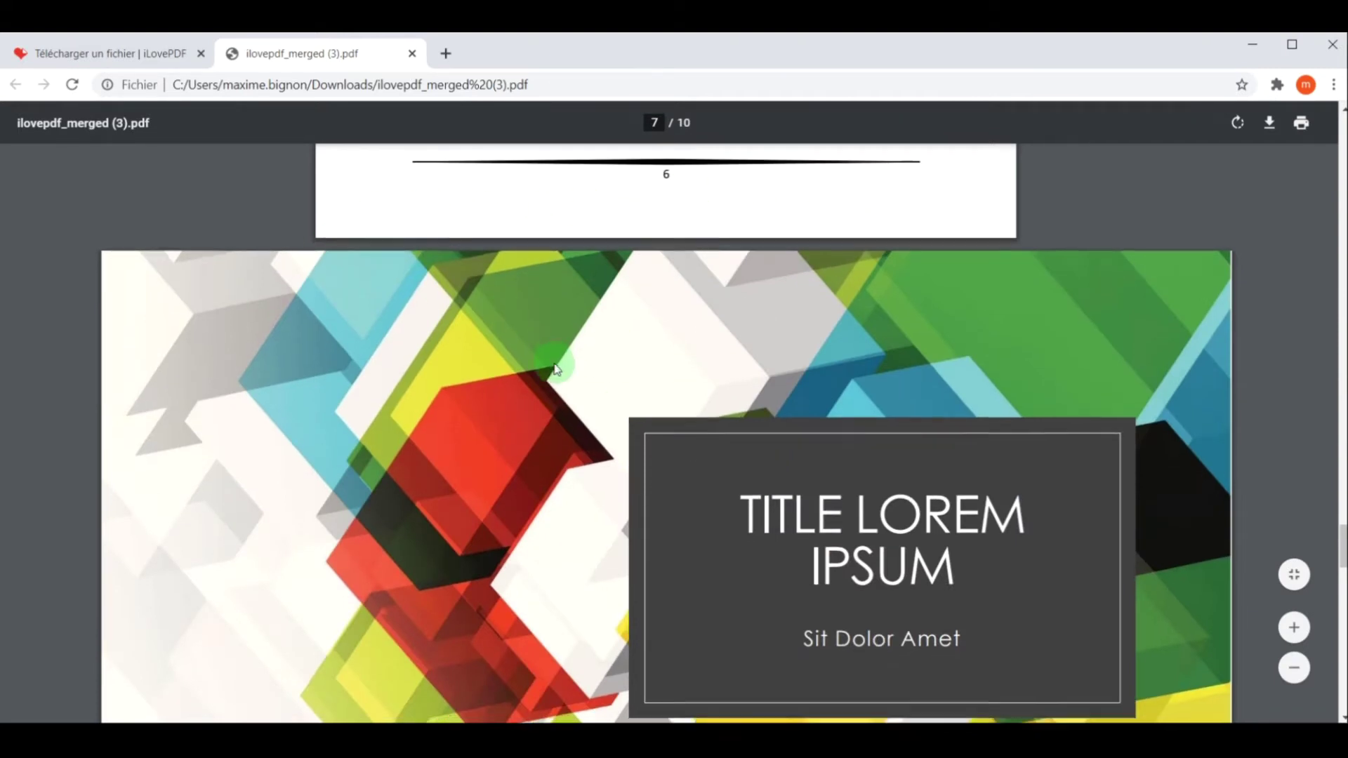
scroll(559, 365, "down", 5)
scroll(562, 369, "up", 2)
scroll(702, 210, "up", 5)
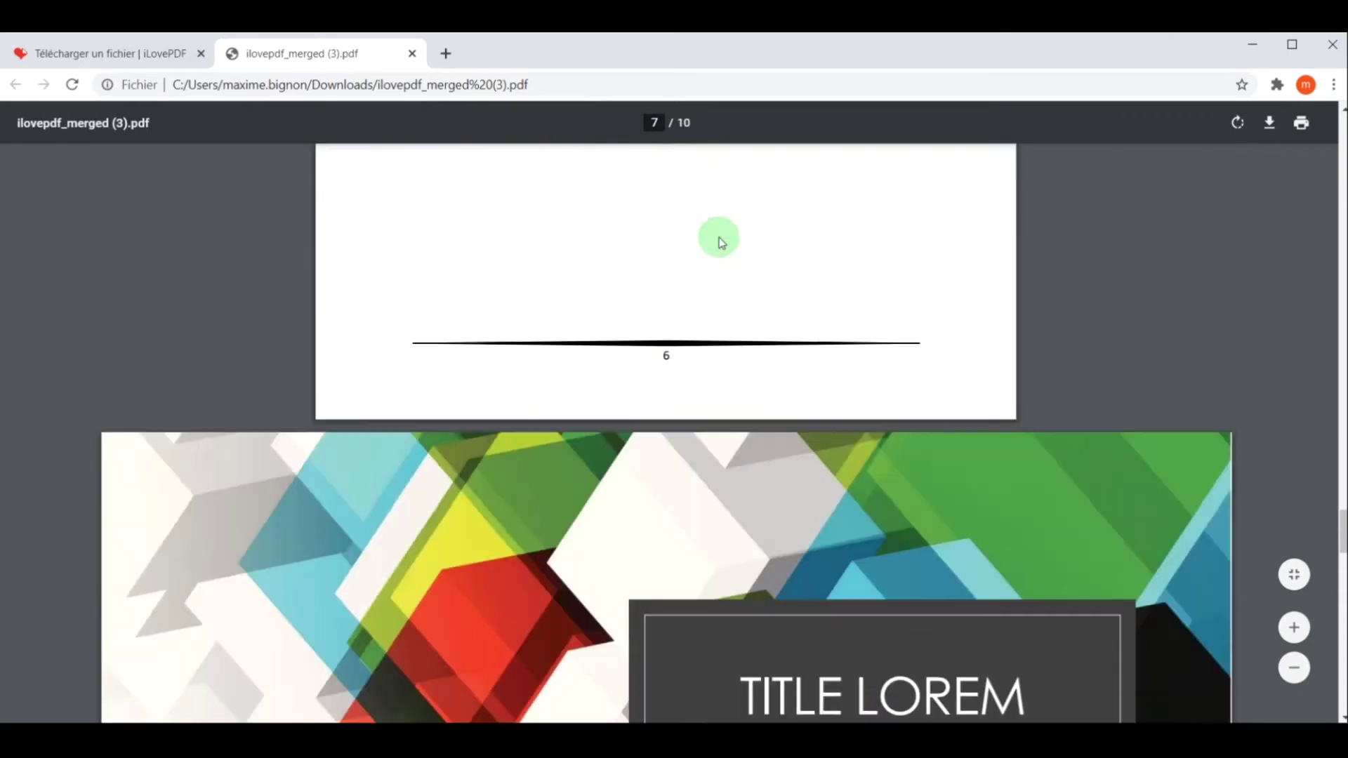
scroll(668, 277, "up", 5)
scroll(657, 279, "down", 7)
scroll(659, 281, "down", 3)
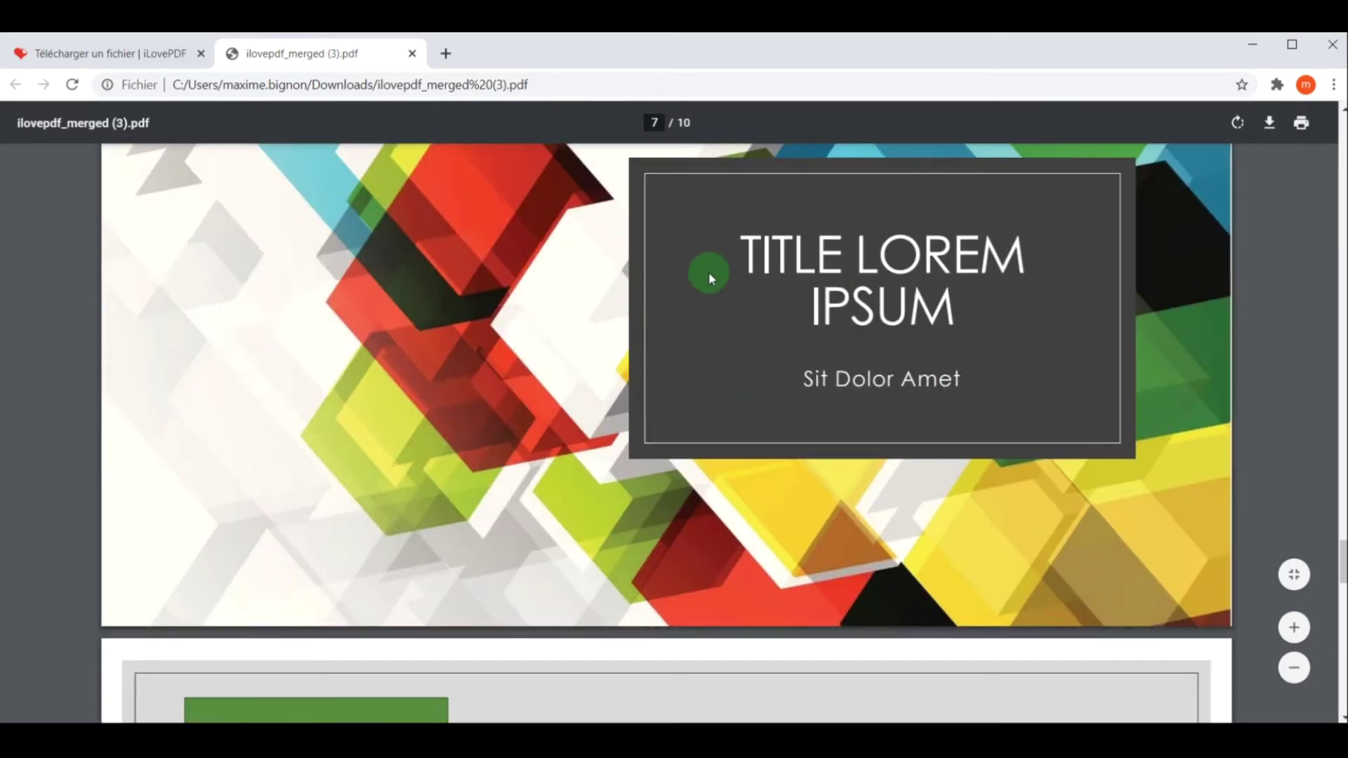
scroll(709, 273, "down", 7)
scroll(707, 284, "down", 15)
scroll(706, 291, "up", 1)
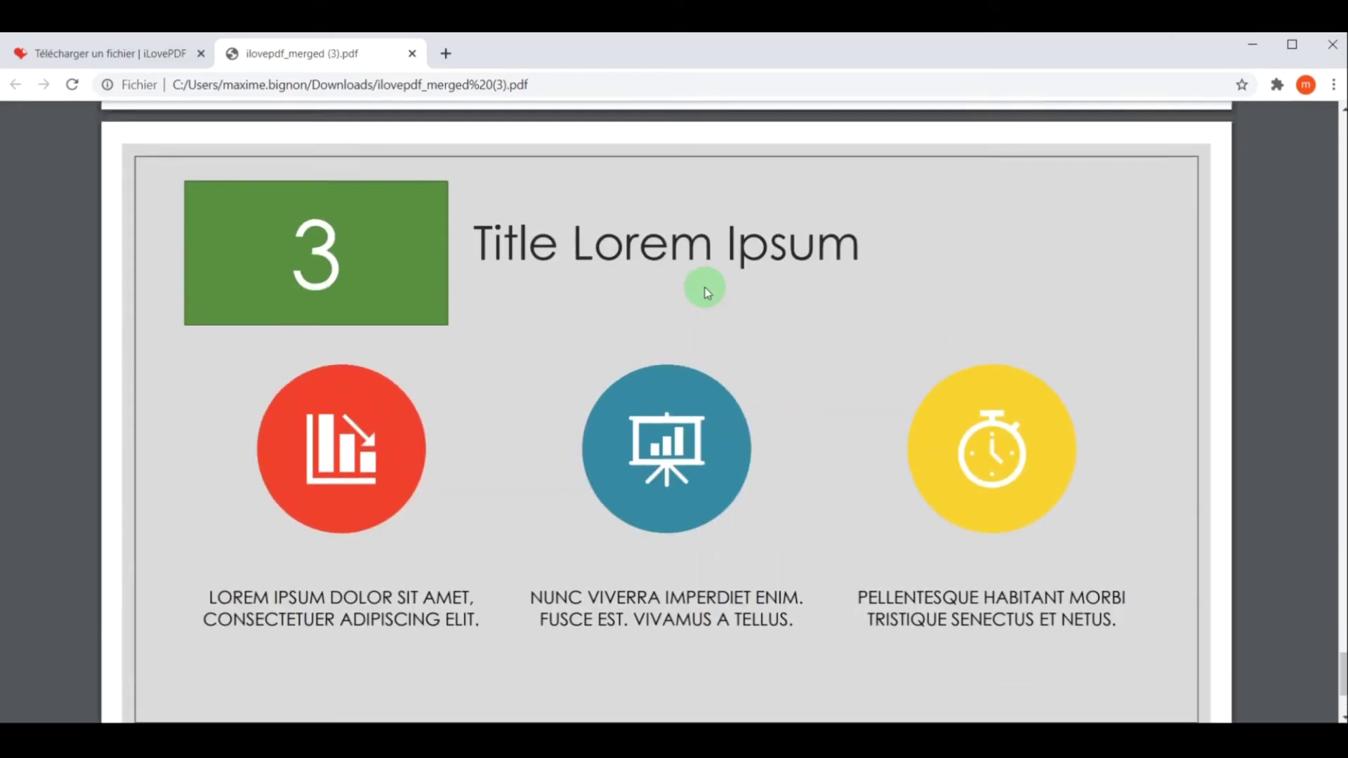
scroll(709, 293, "up", 10)
scroll(712, 297, "up", 10)
scroll(713, 300, "up", 12)
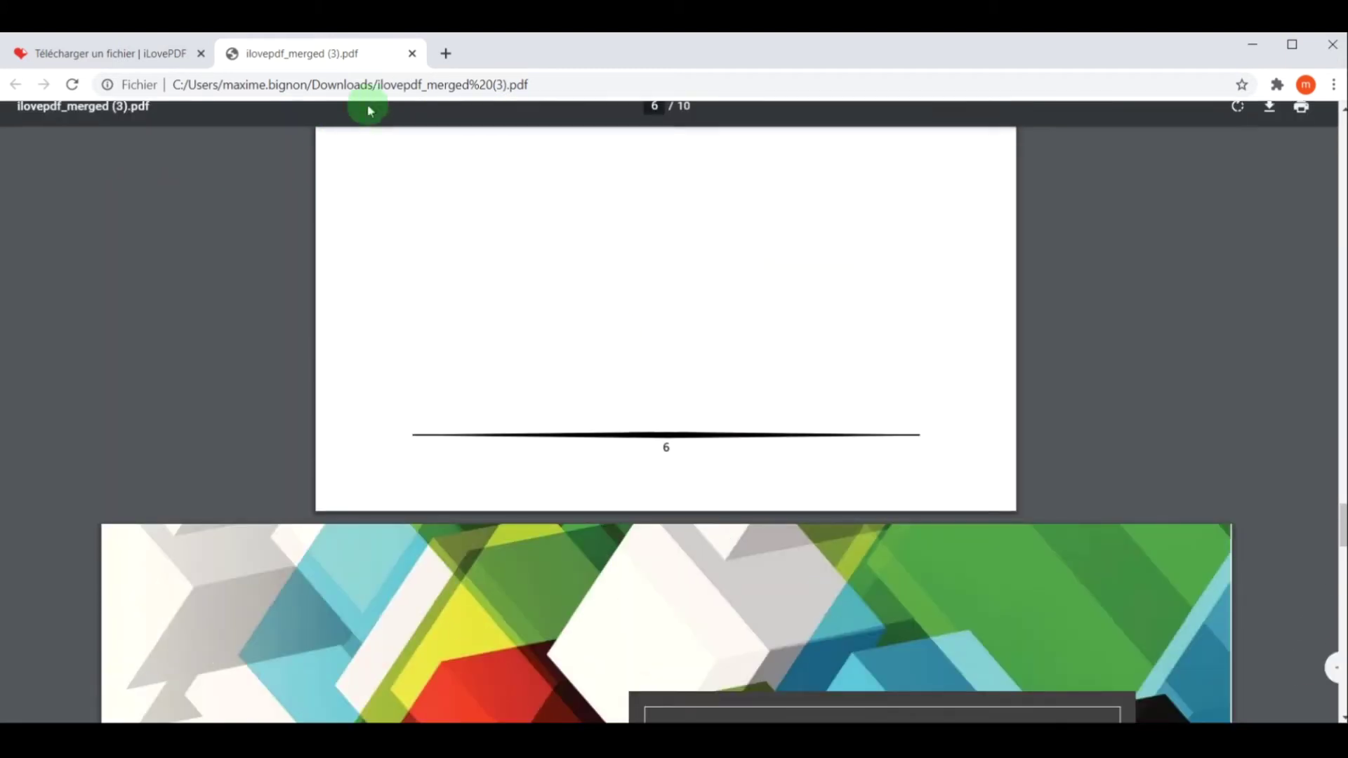
left_click(413, 53)
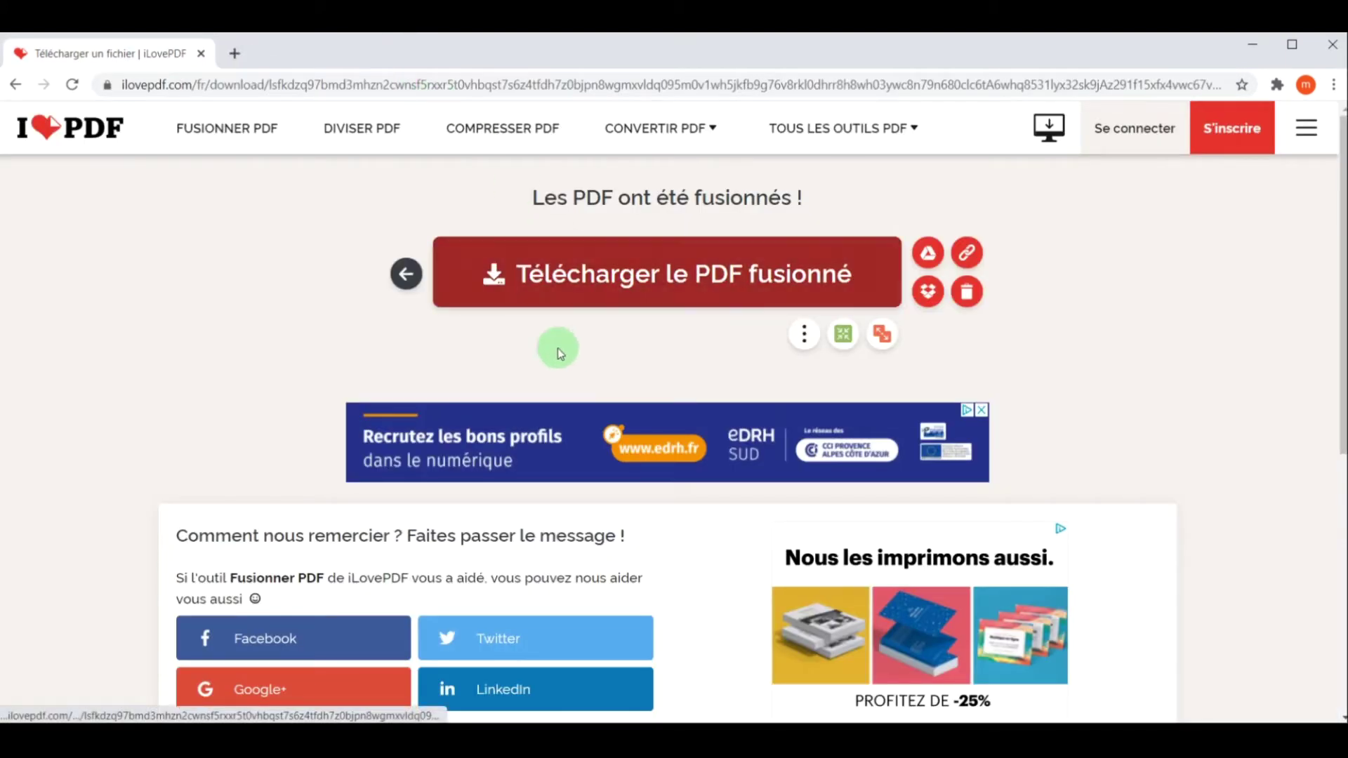
left_click(408, 276)
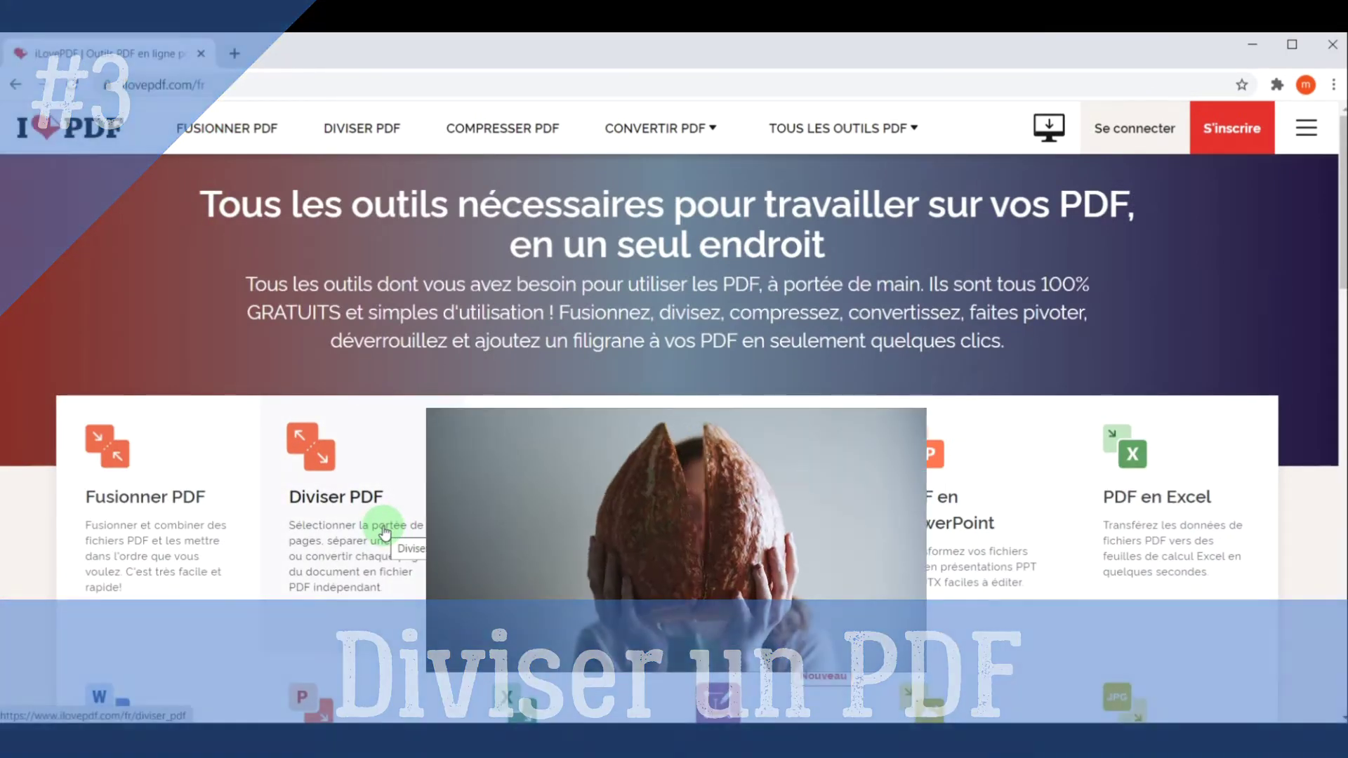
- Split a PDF in Diviser PDF using a custom range from page 3 to page 6
left_click(384, 532)
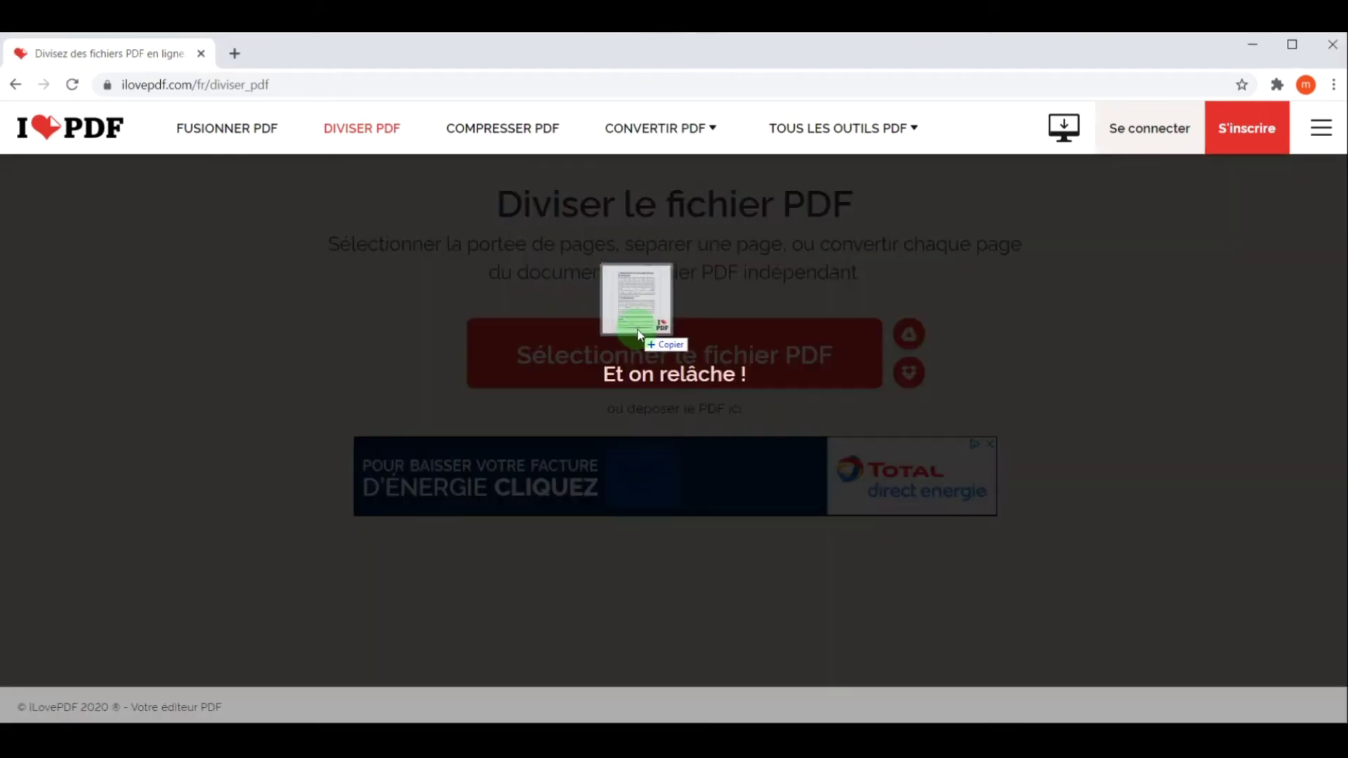
left_click_drag(656, 73, 632, 292)
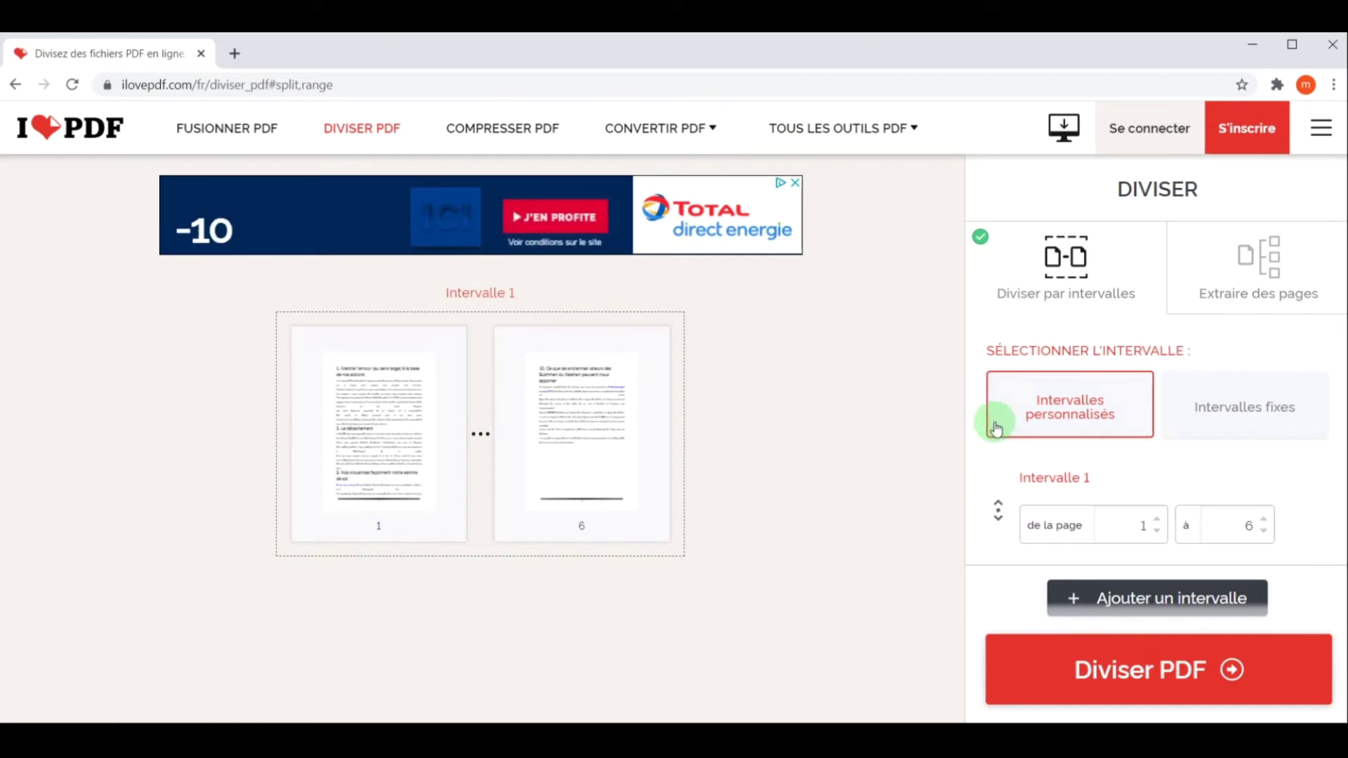
left_click(1158, 520)
left_click(1158, 521)
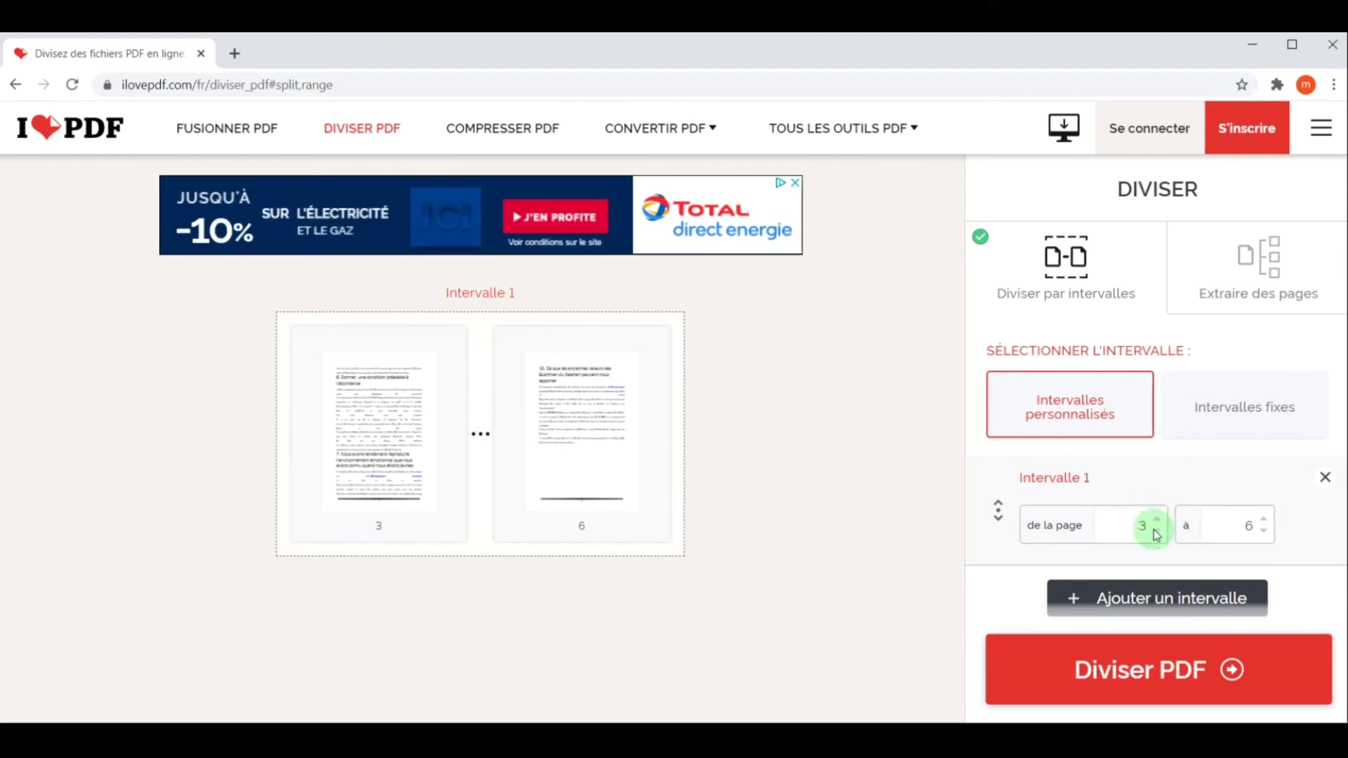
left_click(1192, 670)
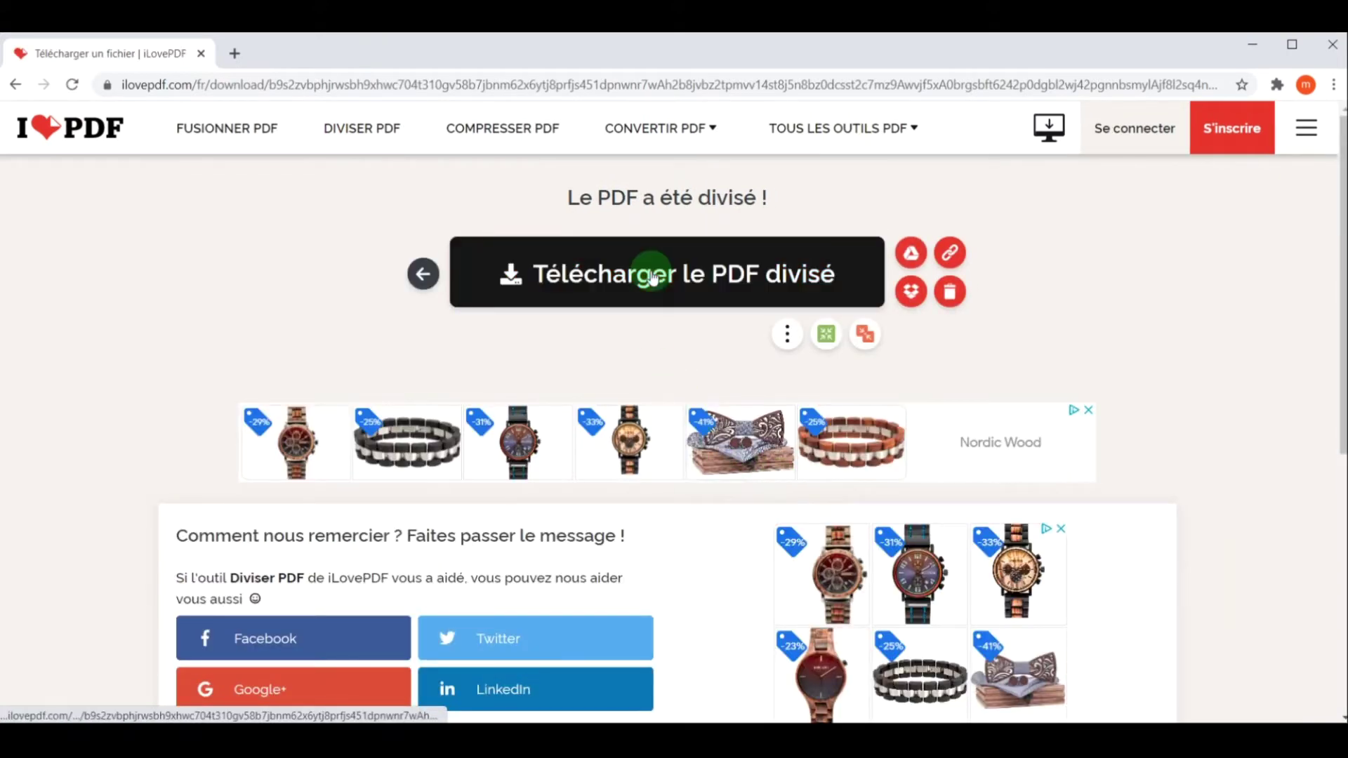
- Download the split PDF, check its four pages (original 3–6) in Chrome, then close it
left_click(695, 295)
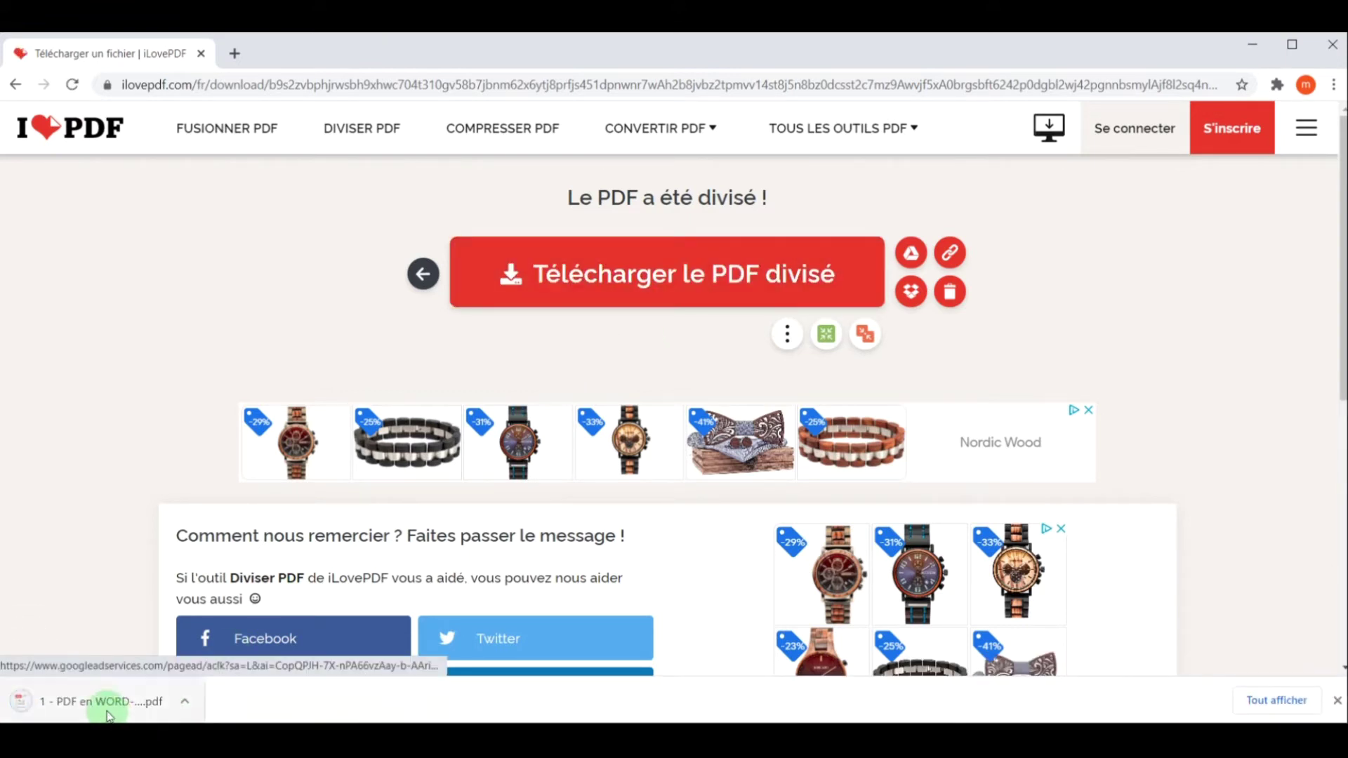
left_click(107, 702)
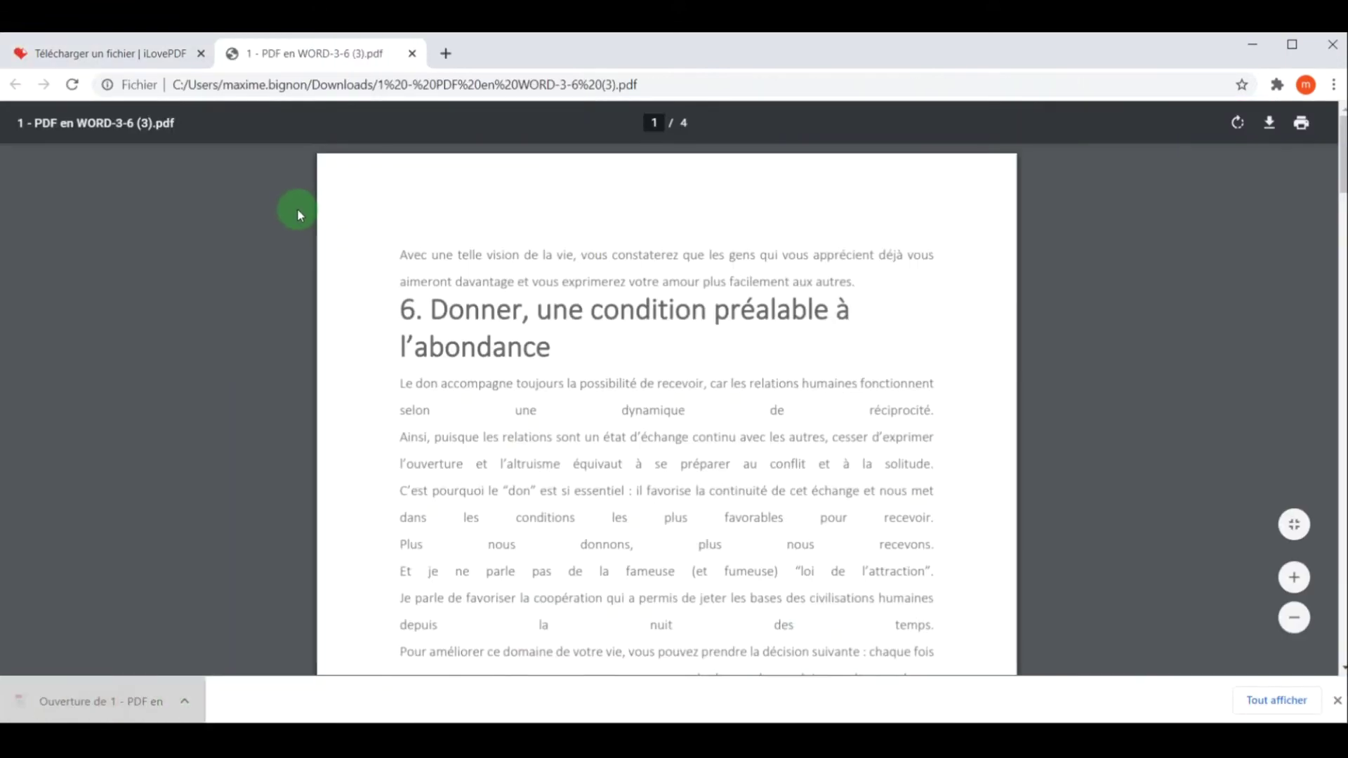
scroll(523, 427, "down", 5)
scroll(523, 426, "down", 6)
scroll(640, 382, "up", 5)
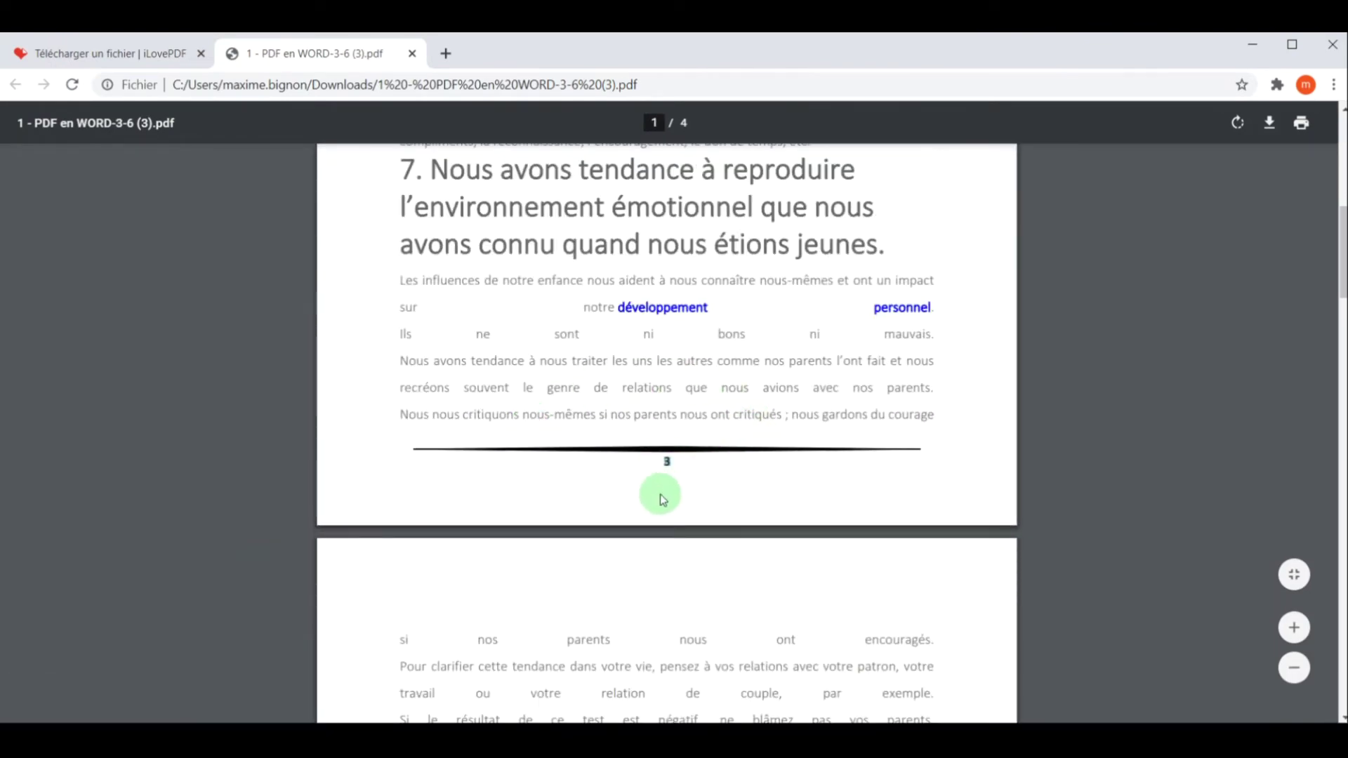
scroll(663, 477, "down", 3)
scroll(658, 494, "down", 10)
scroll(659, 488, "down", 10)
scroll(696, 337, "down", 7)
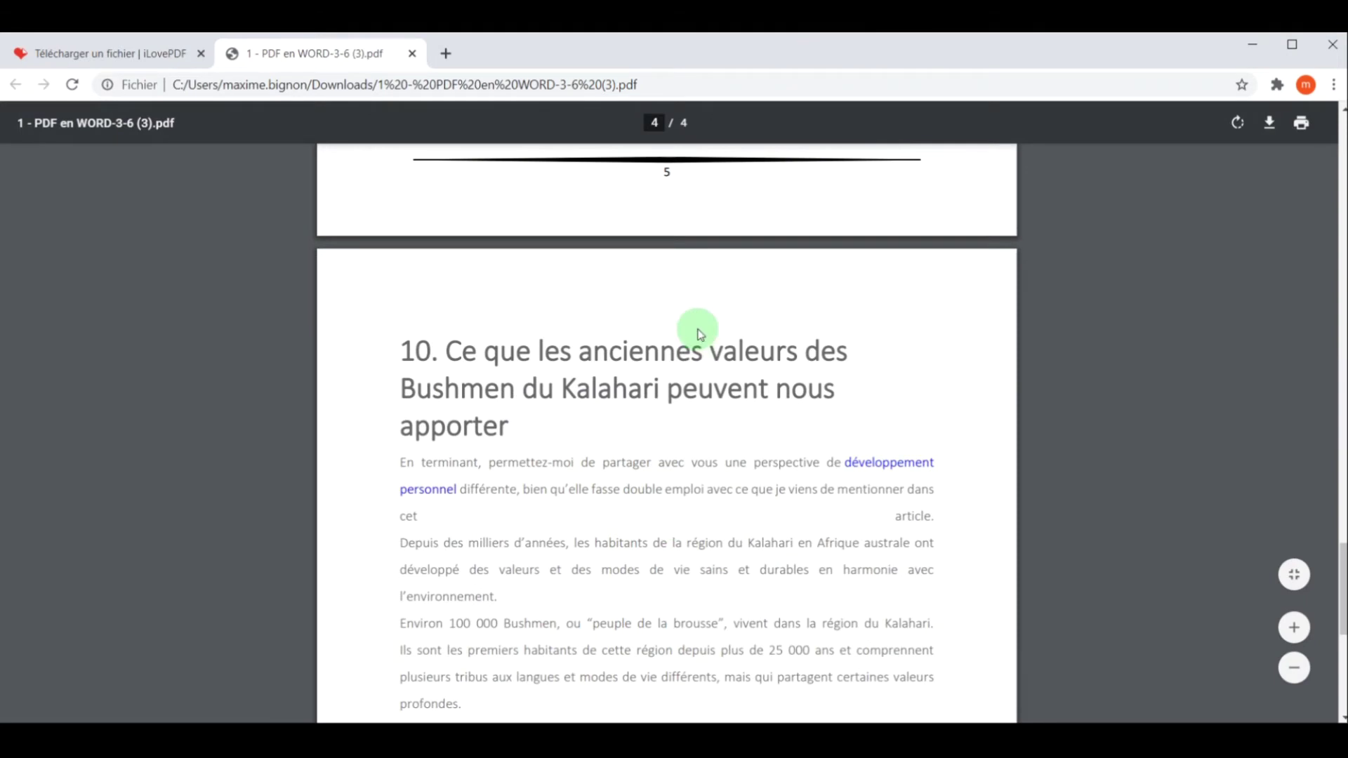
scroll(709, 376, "down", 8)
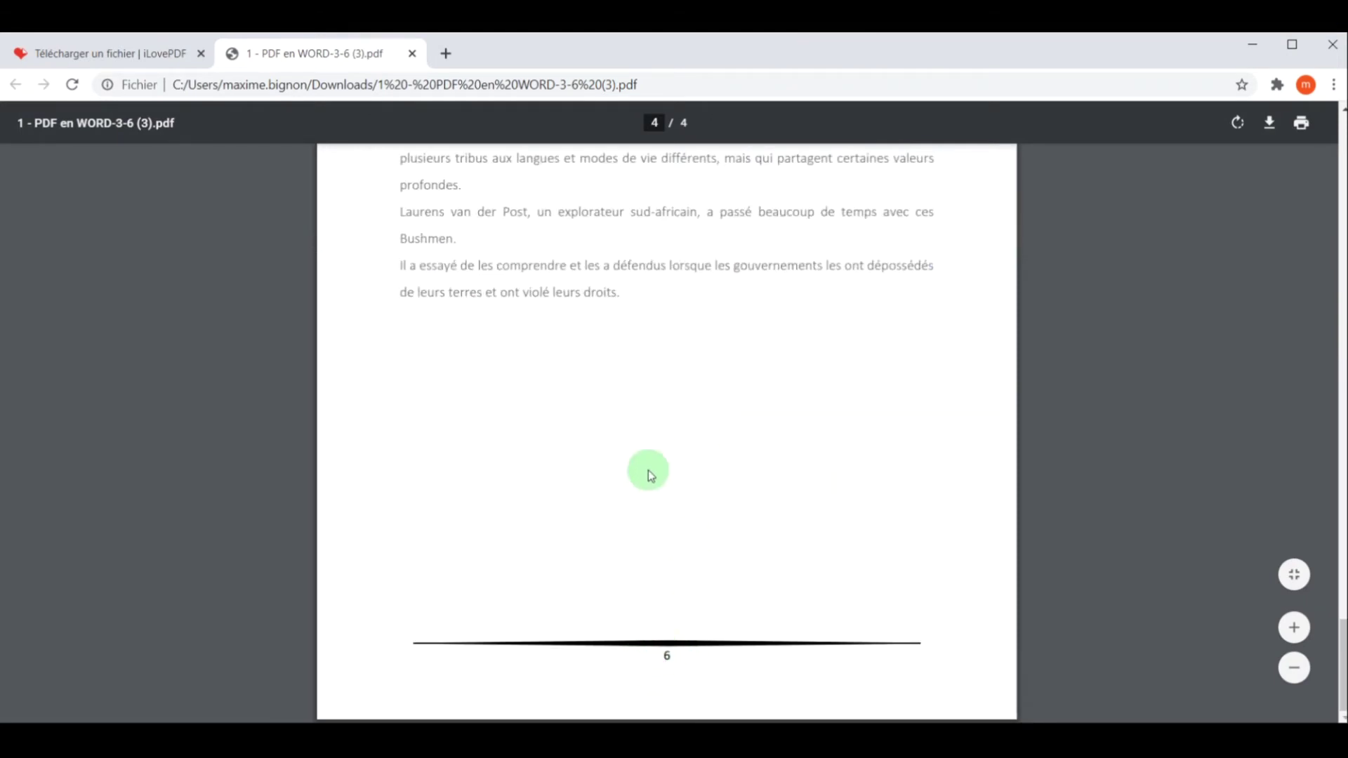
left_click(412, 55)
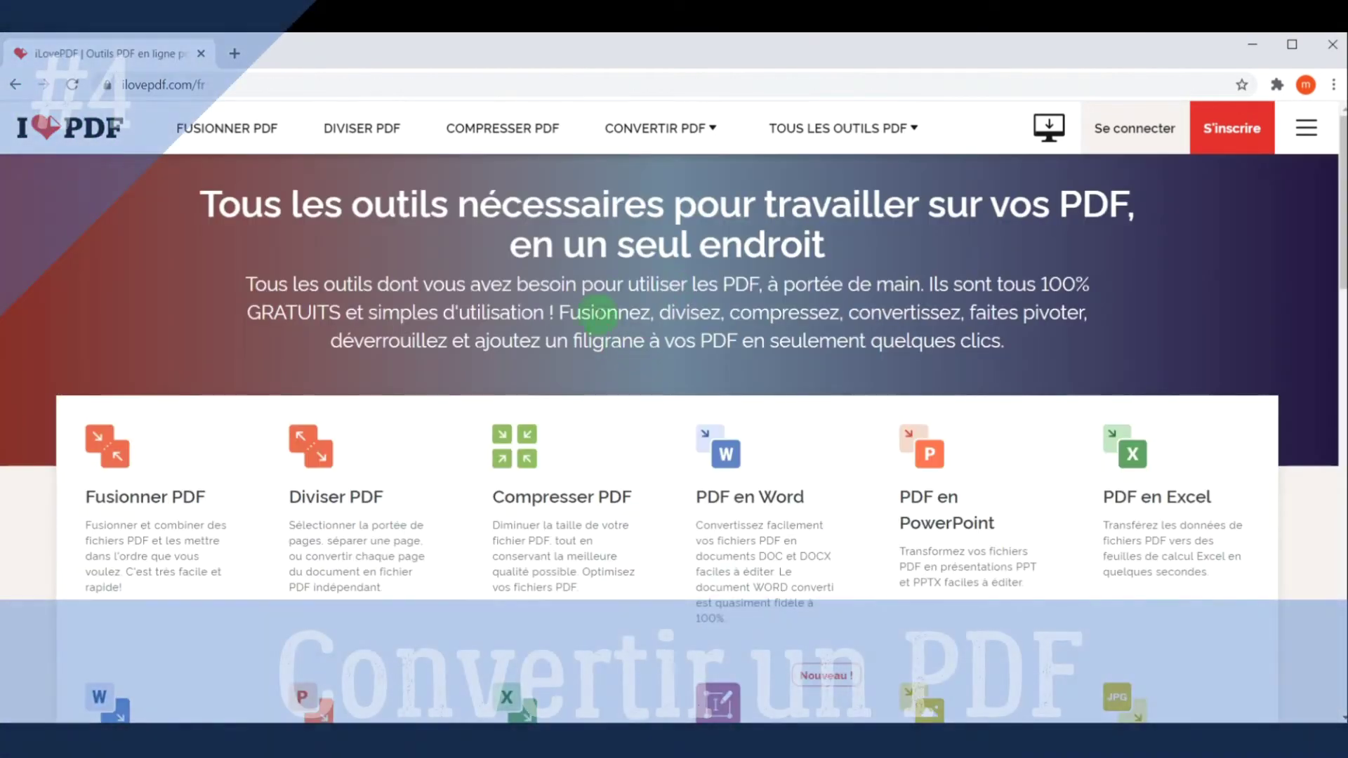
- Scroll down the tool list and open the PDF en Word tool
scroll(906, 491, "down", 3)
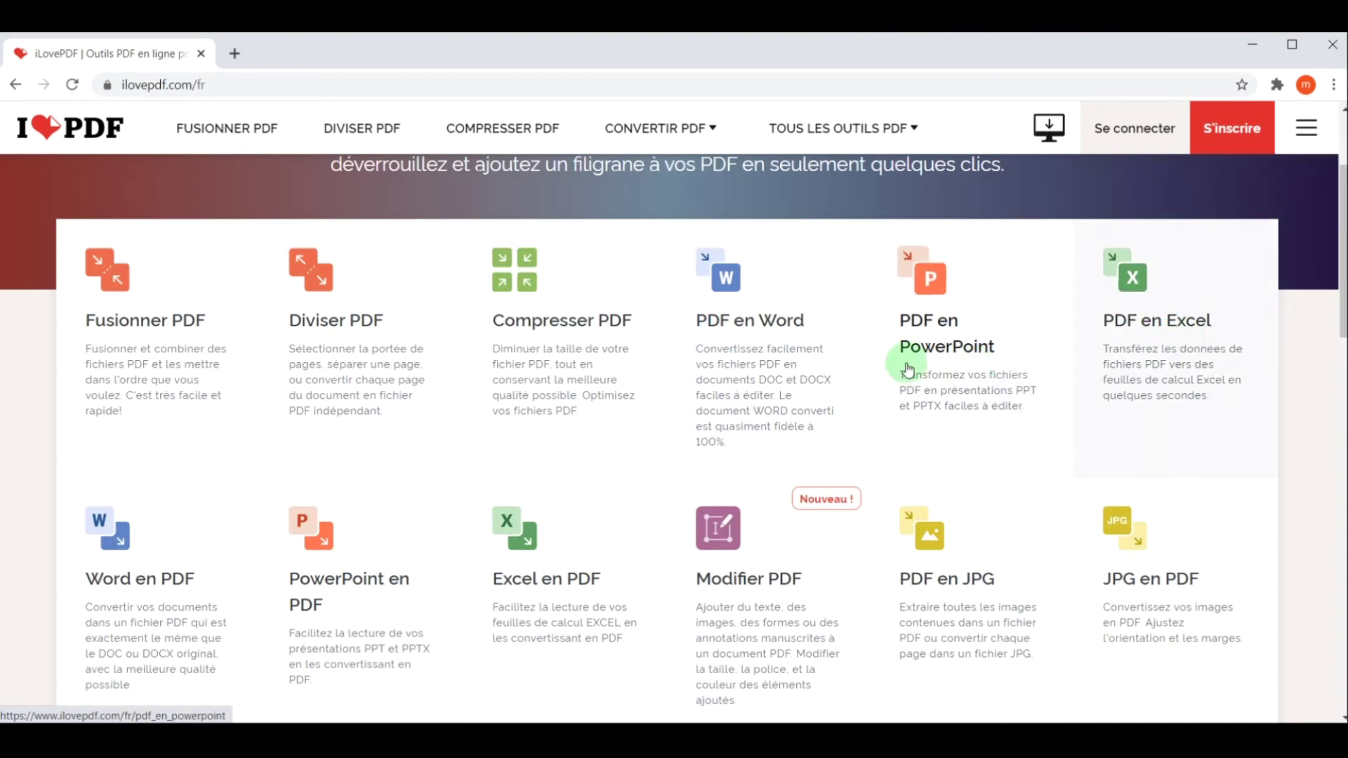
left_click(745, 325)
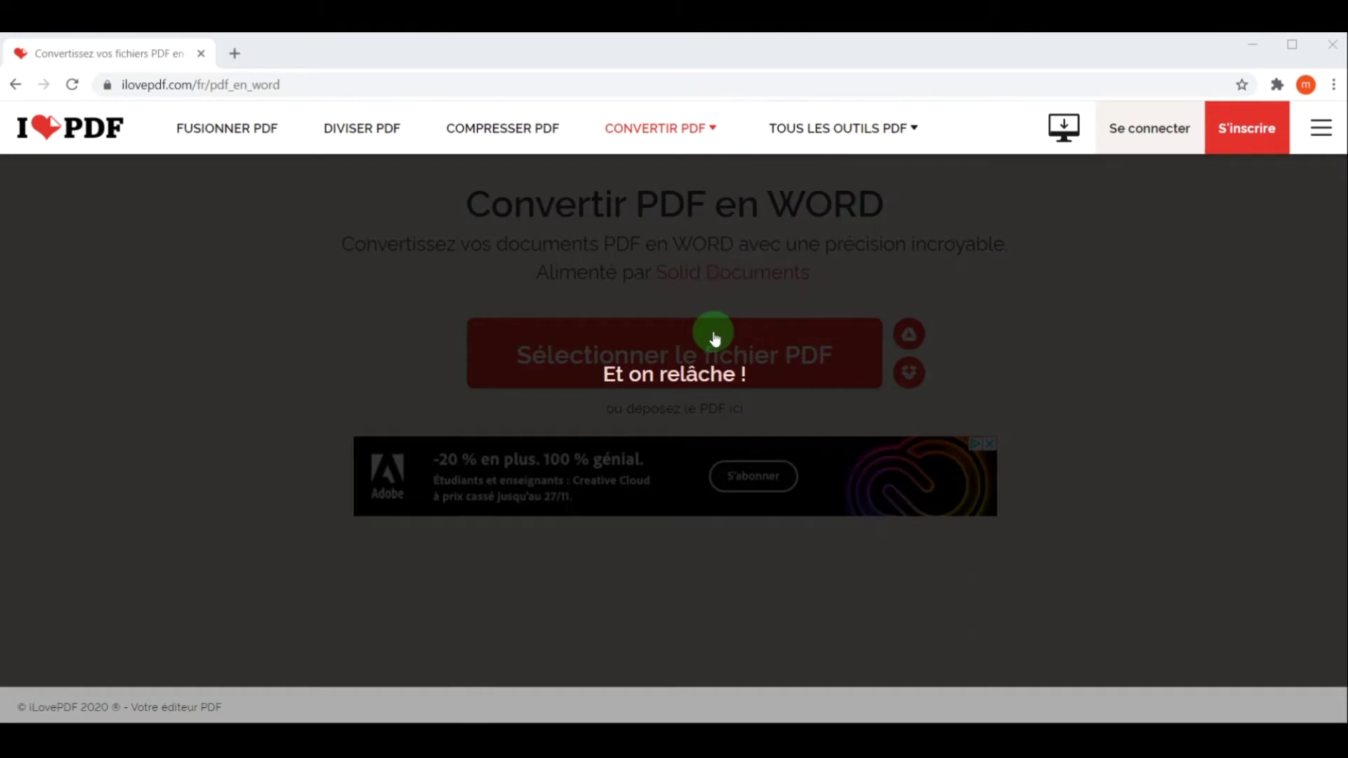
- Convert '1 - PDF en WORD.pdf' to Word, download it and open the 6-page document
left_click_drag(747, 279, 713, 337)
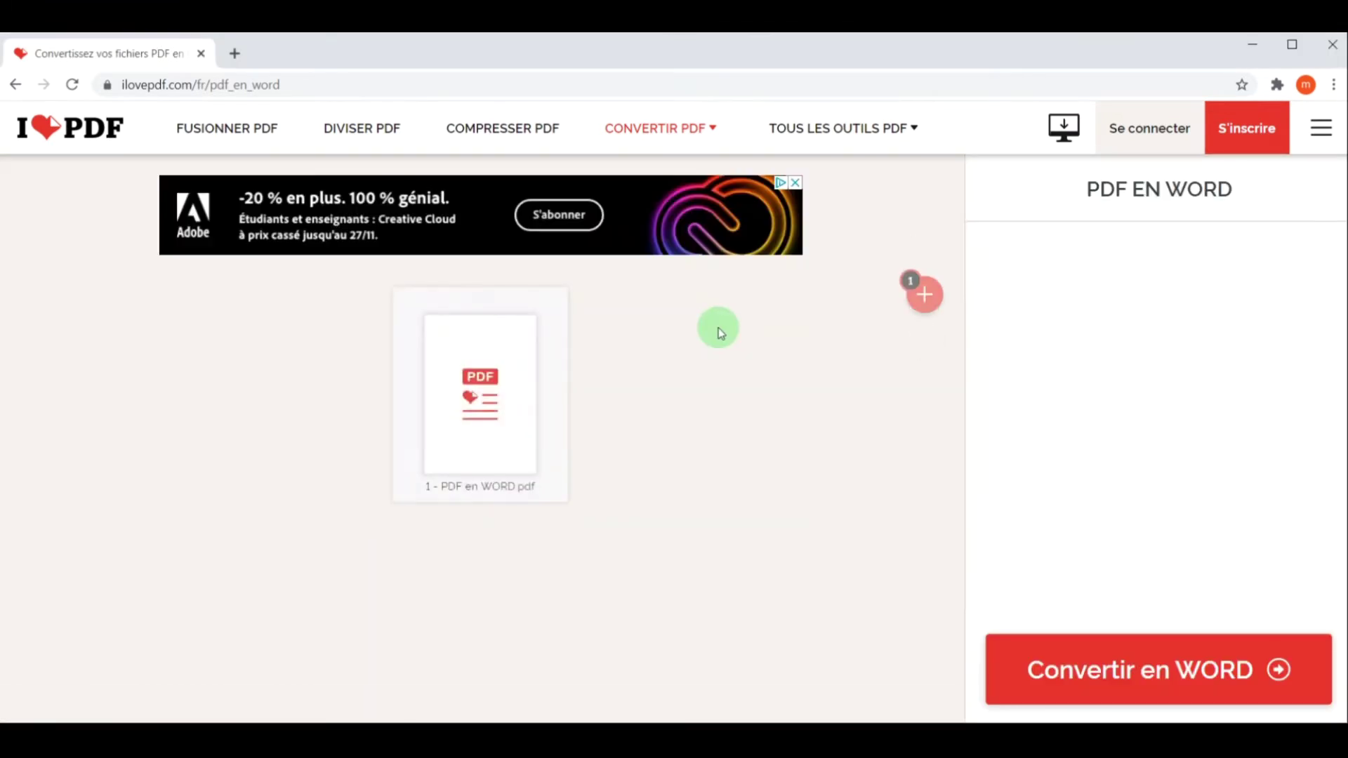
left_click(1146, 670)
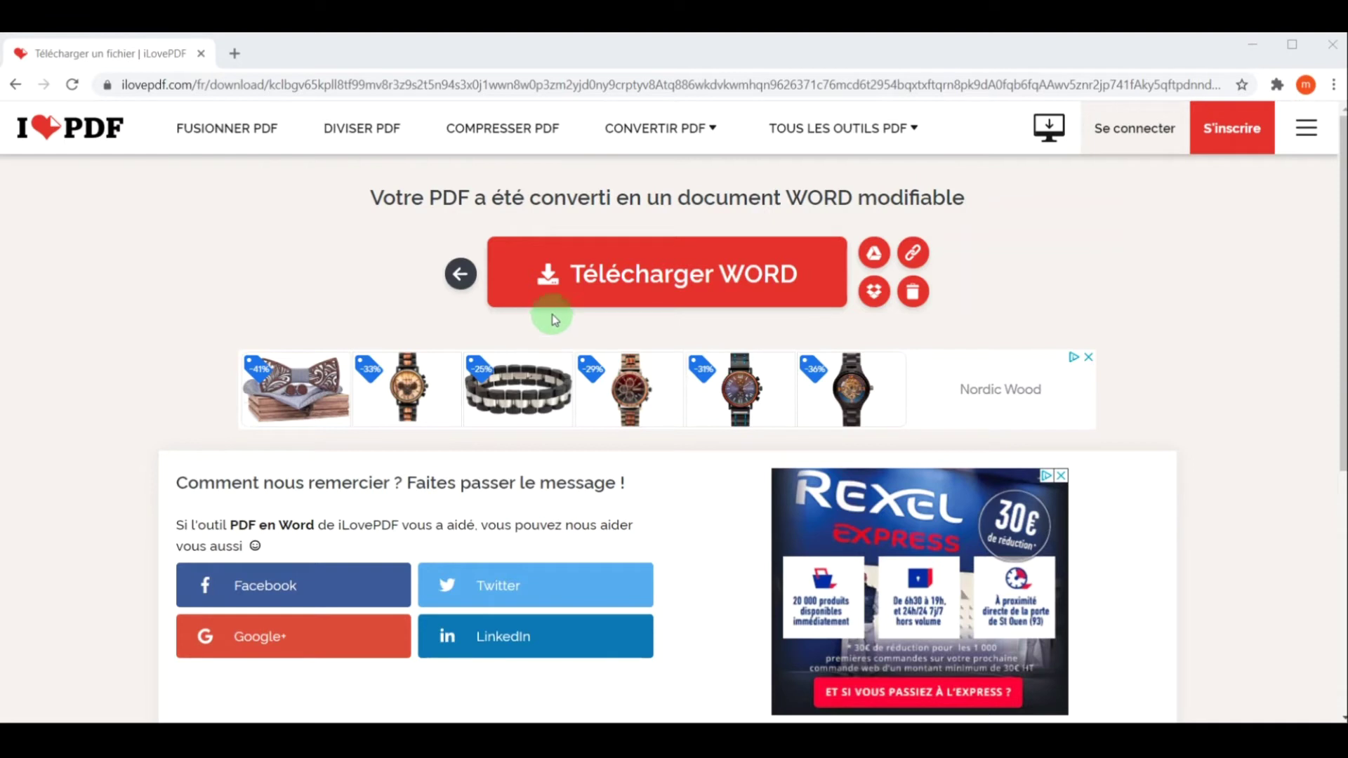
left_click(587, 271)
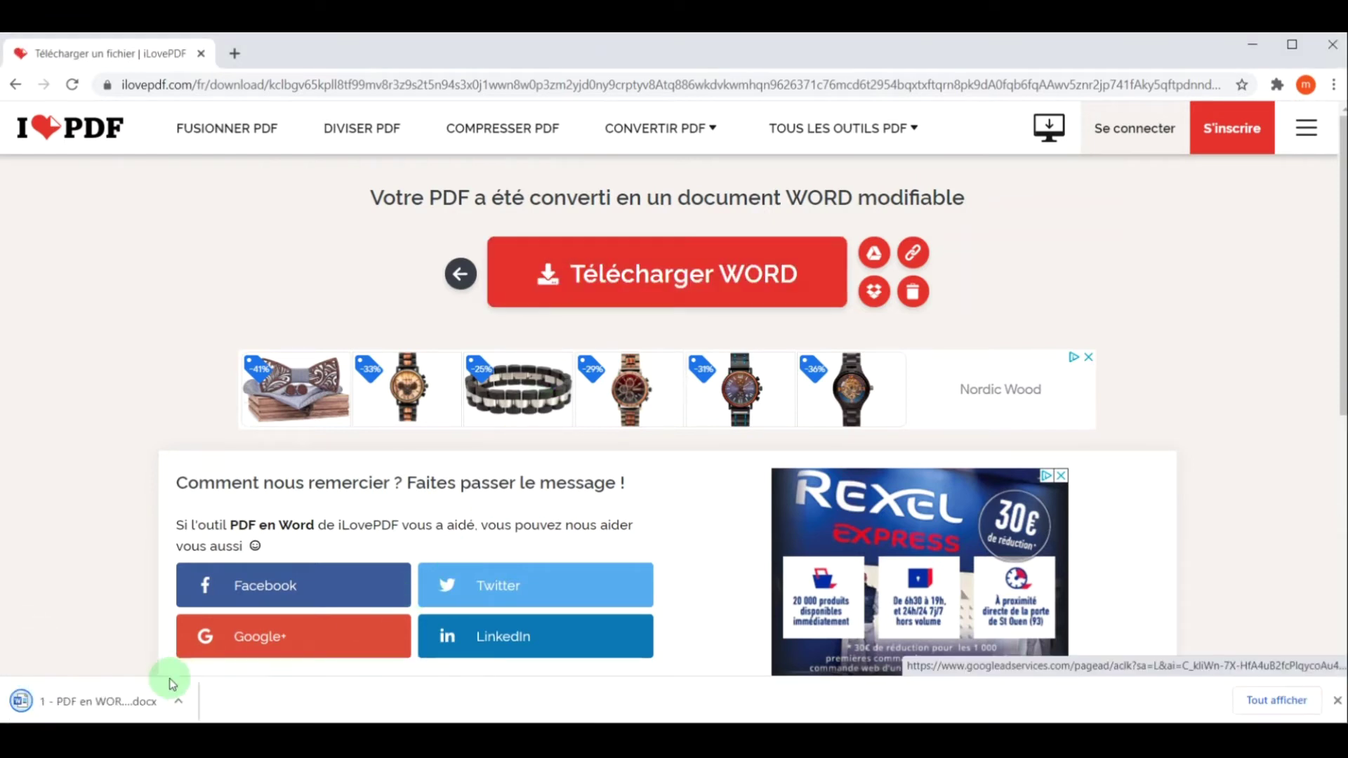
left_click(124, 702)
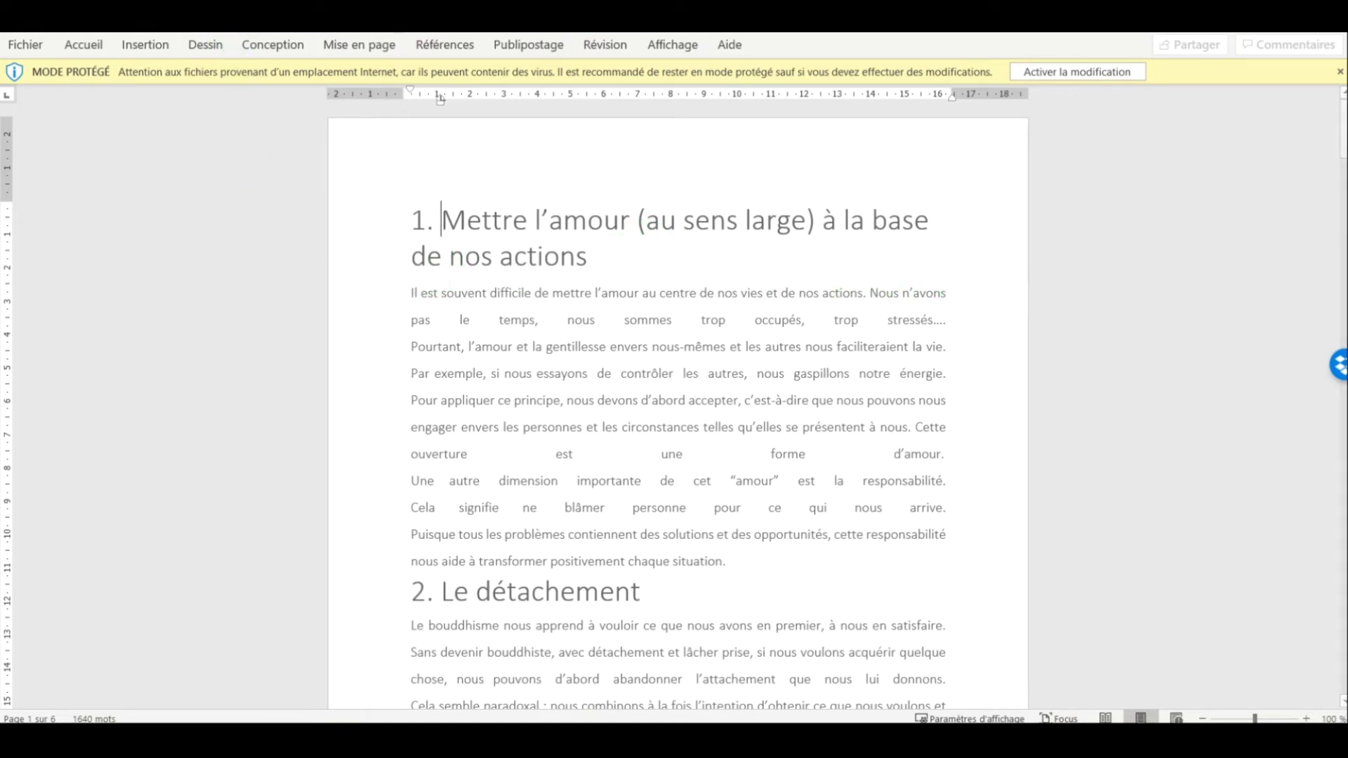
- Enable editing in the converted document, then open and close its page footer
scroll(585, 307, "down", 1)
scroll(585, 306, "down", 5)
scroll(588, 302, "down", 7)
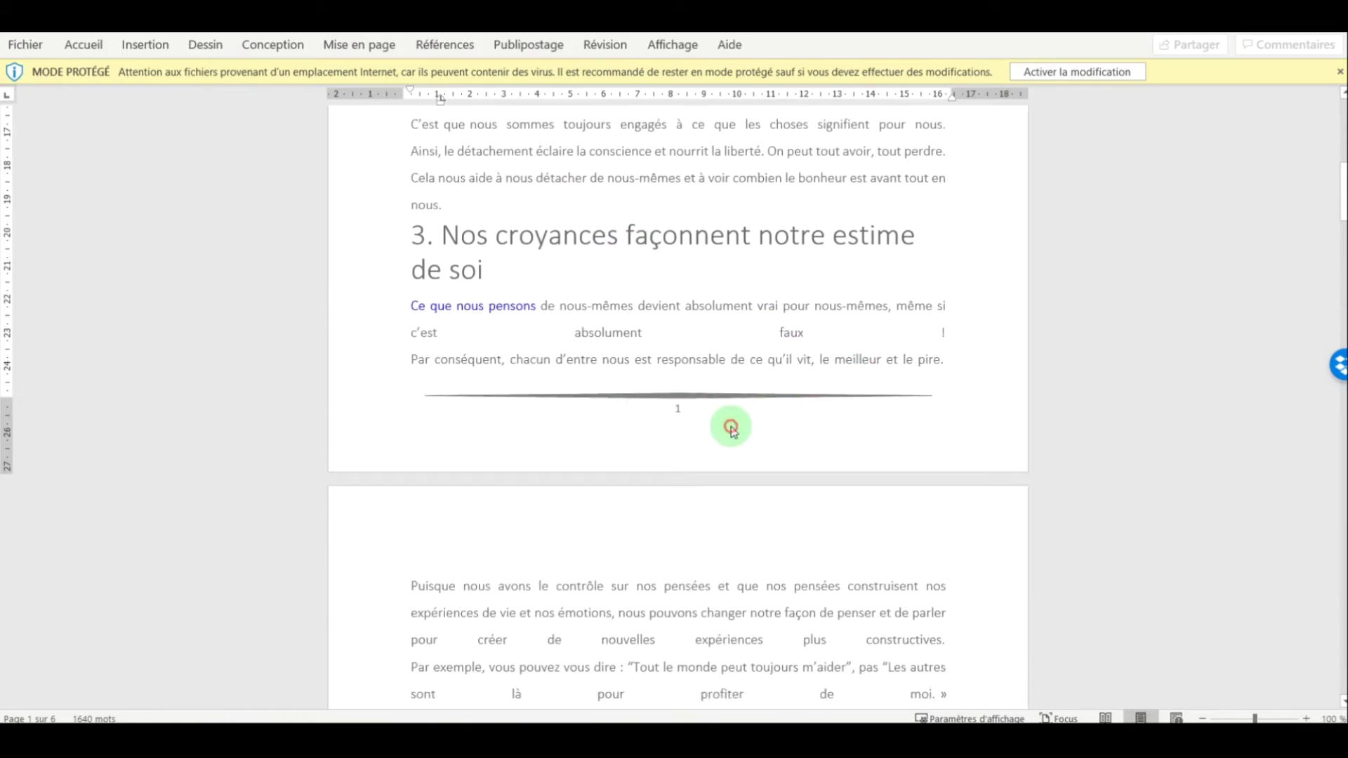
left_click(1108, 71)
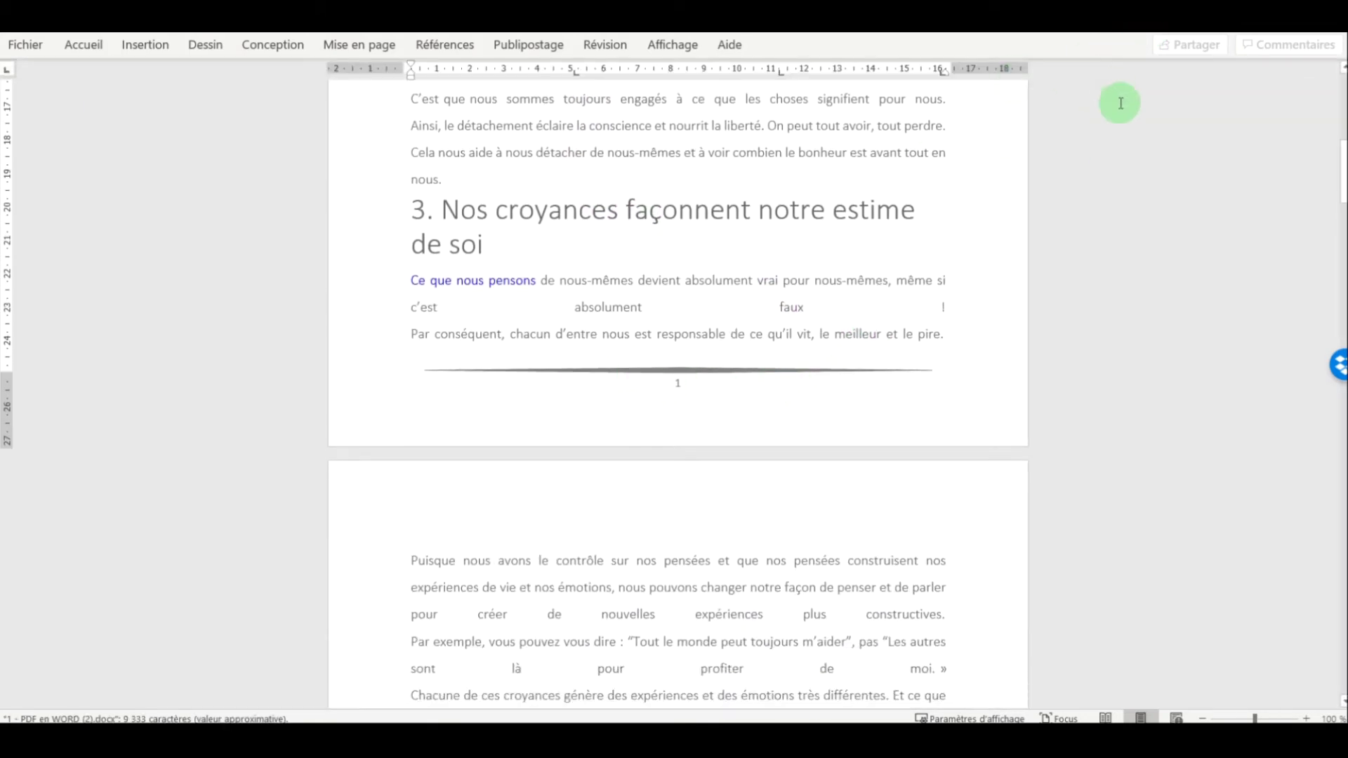
scroll(651, 351, "down", 4)
scroll(677, 386, "down", 8)
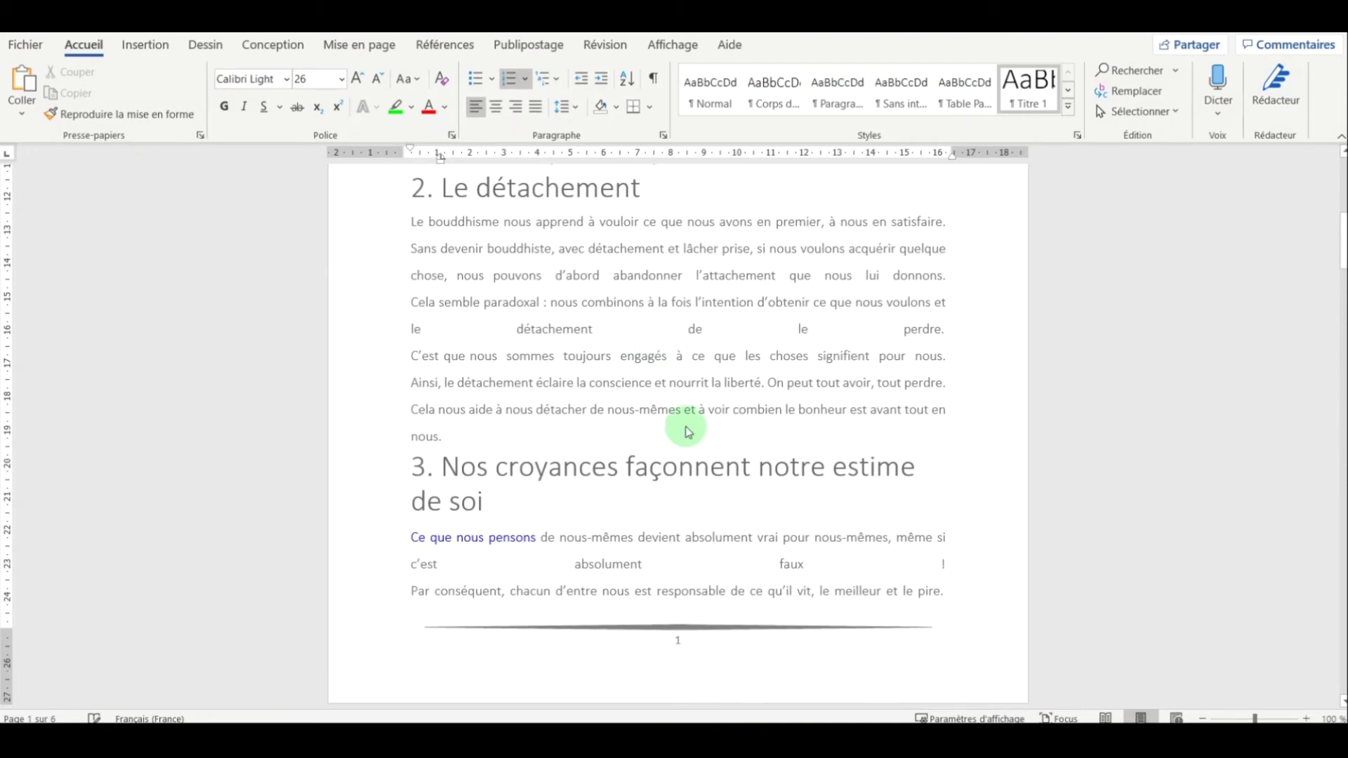
scroll(709, 520, "down", 4)
scroll(709, 520, "down", 1)
double_click(704, 441)
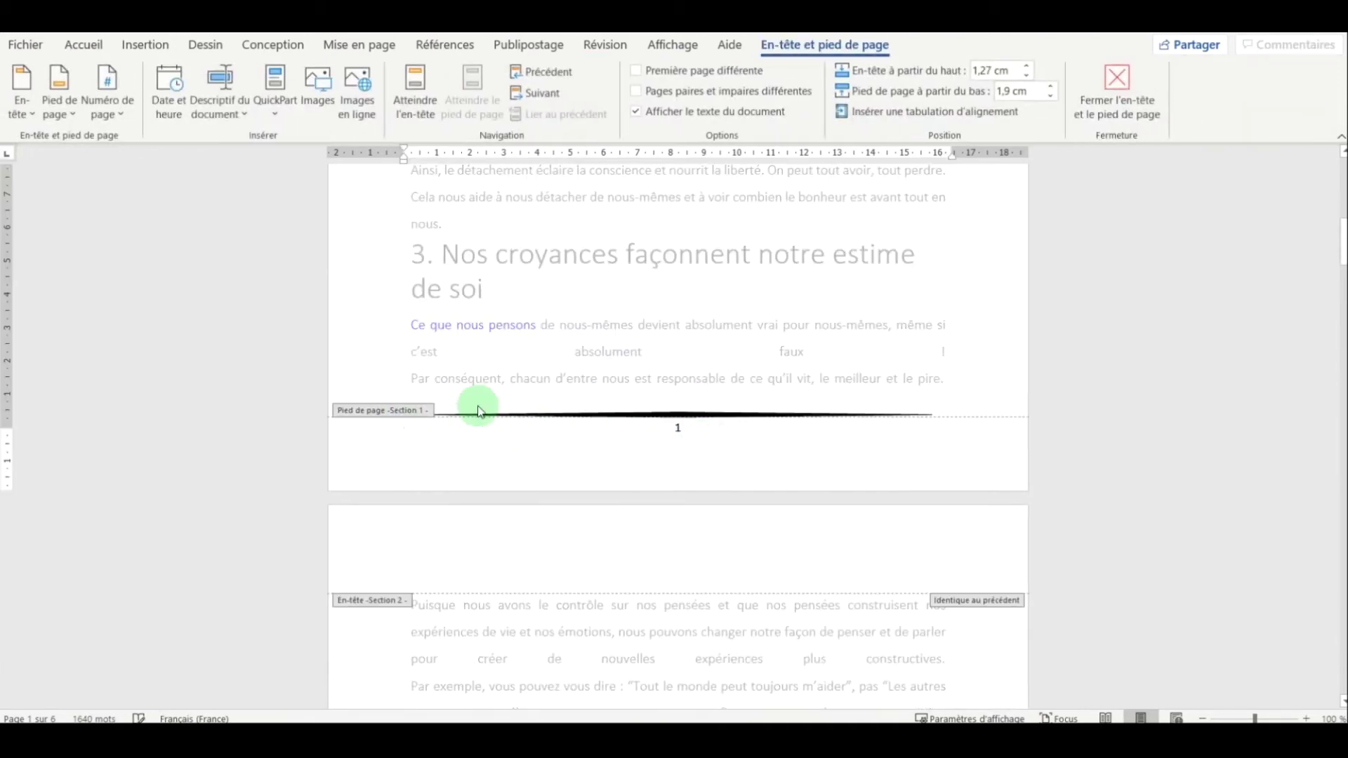
left_click(1117, 88)
- Overwrite the opening words of section 4's first paragraph with 'yjtyjtyjyjt'
scroll(566, 325, "down", 4)
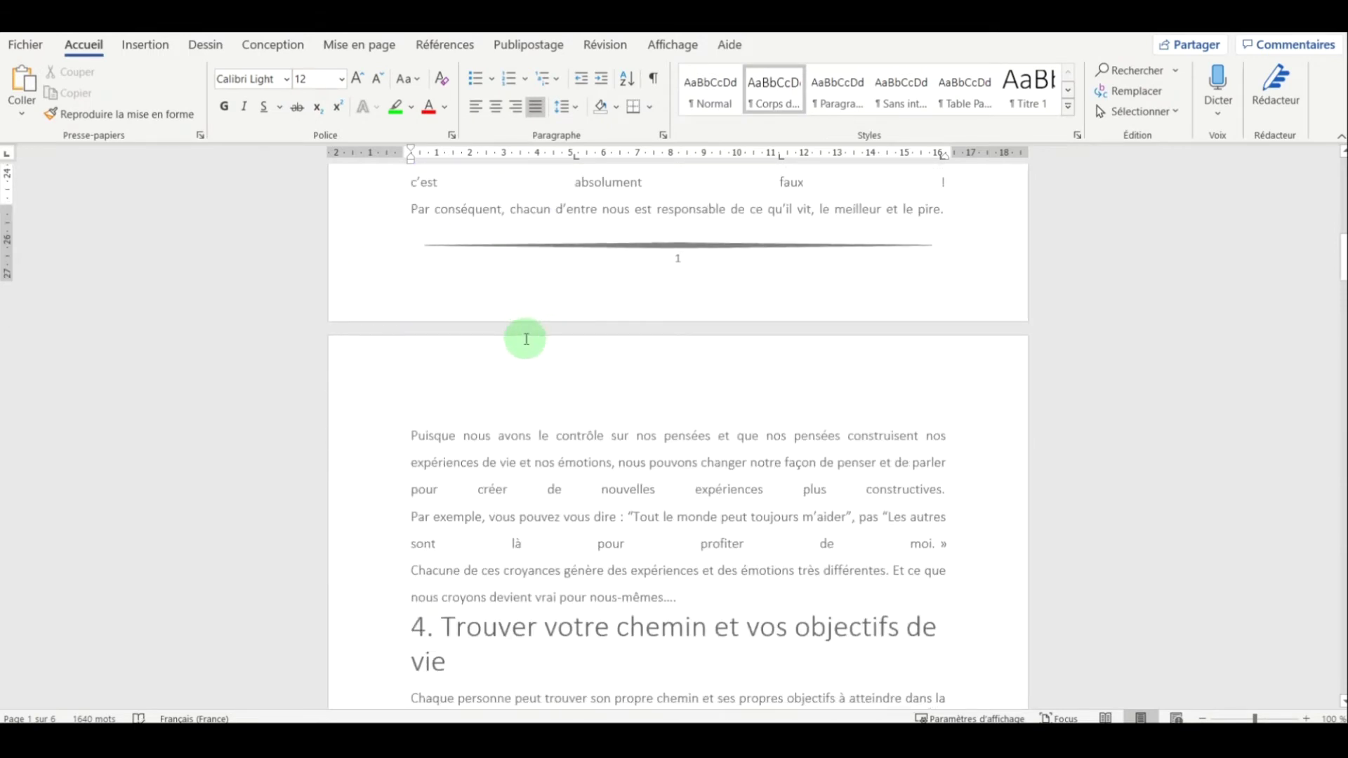
scroll(526, 339, "down", 5)
scroll(467, 302, "down", 1)
scroll(456, 323, "down", 3)
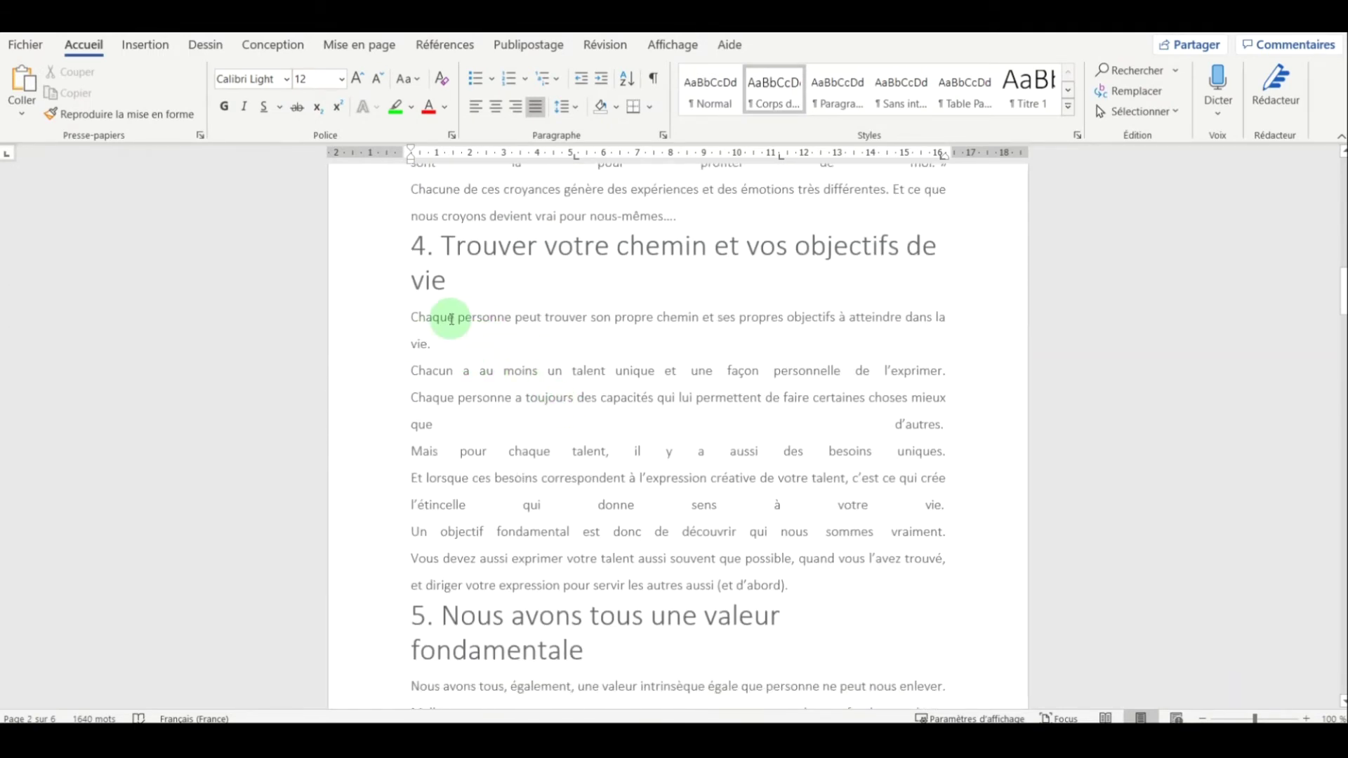
left_click_drag(447, 317, 532, 321)
type("yjtyjtyjyjt")
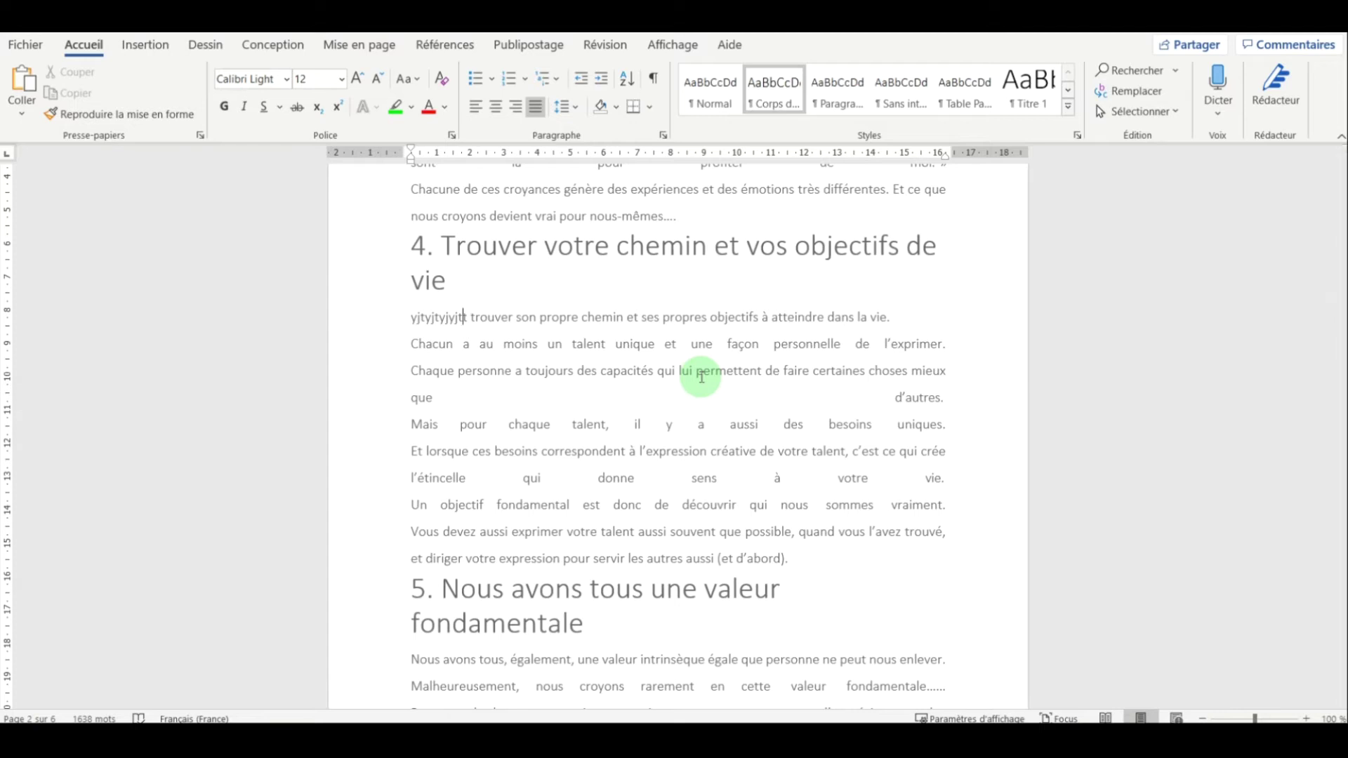
scroll(737, 377, "down", 3)
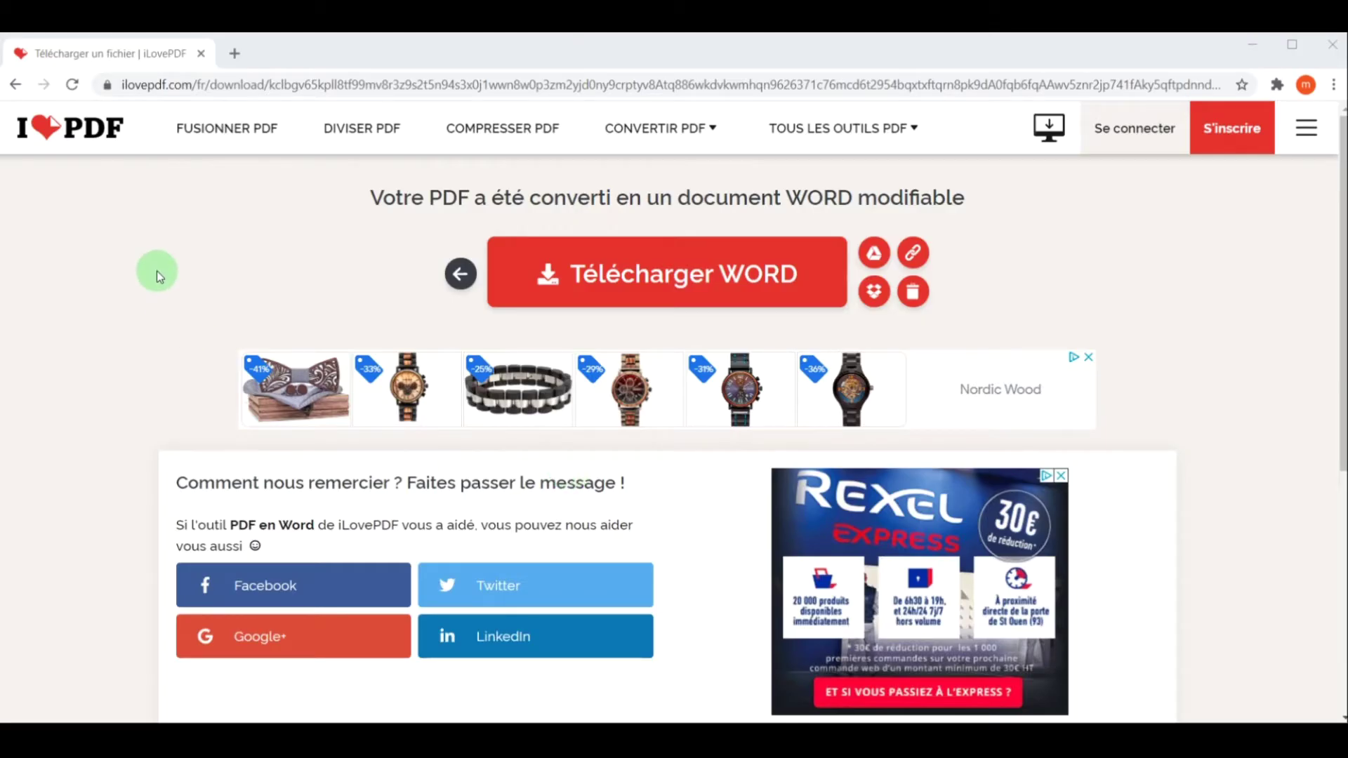
- Convert '2 - PPT en PDF.pdf' with the PDF en PowerPoint tool and download the PPTX
left_click(75, 141)
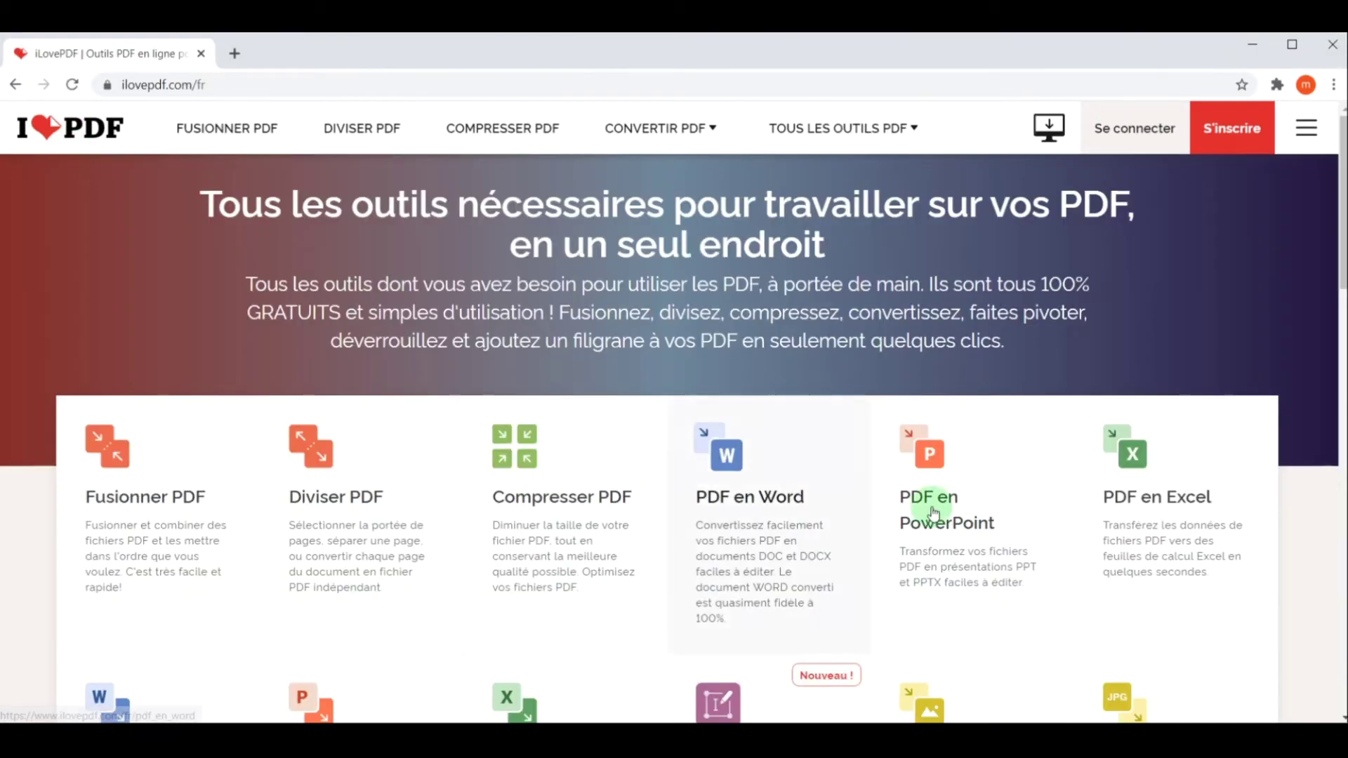
left_click(949, 516)
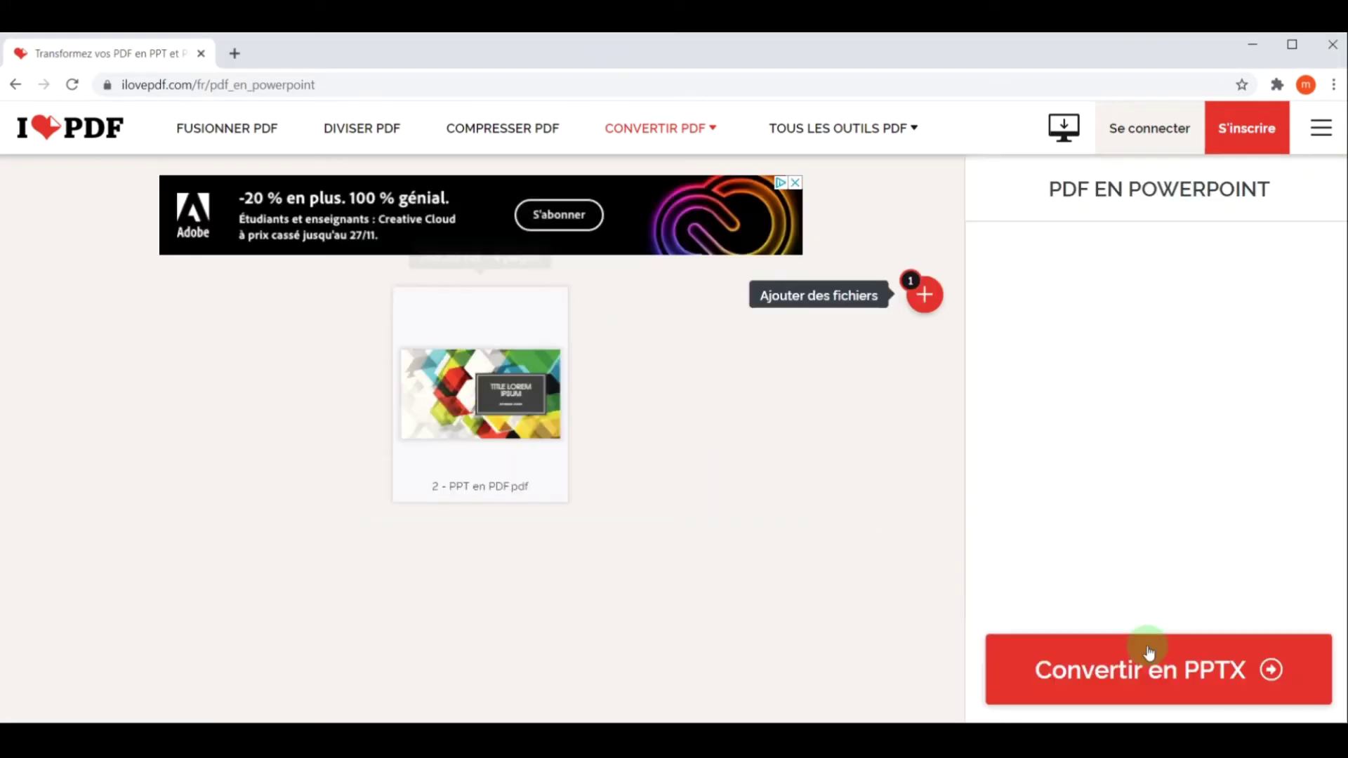
left_click(1202, 691)
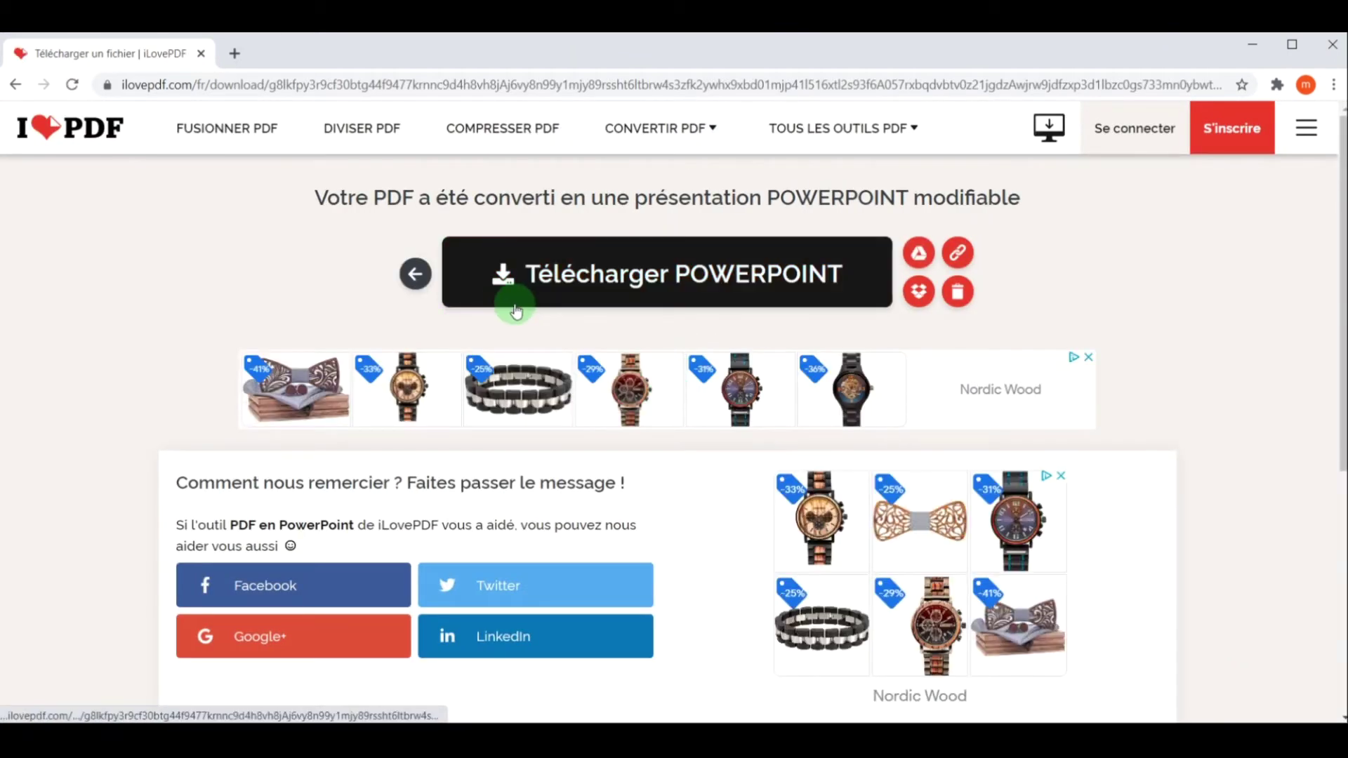
left_click(617, 294)
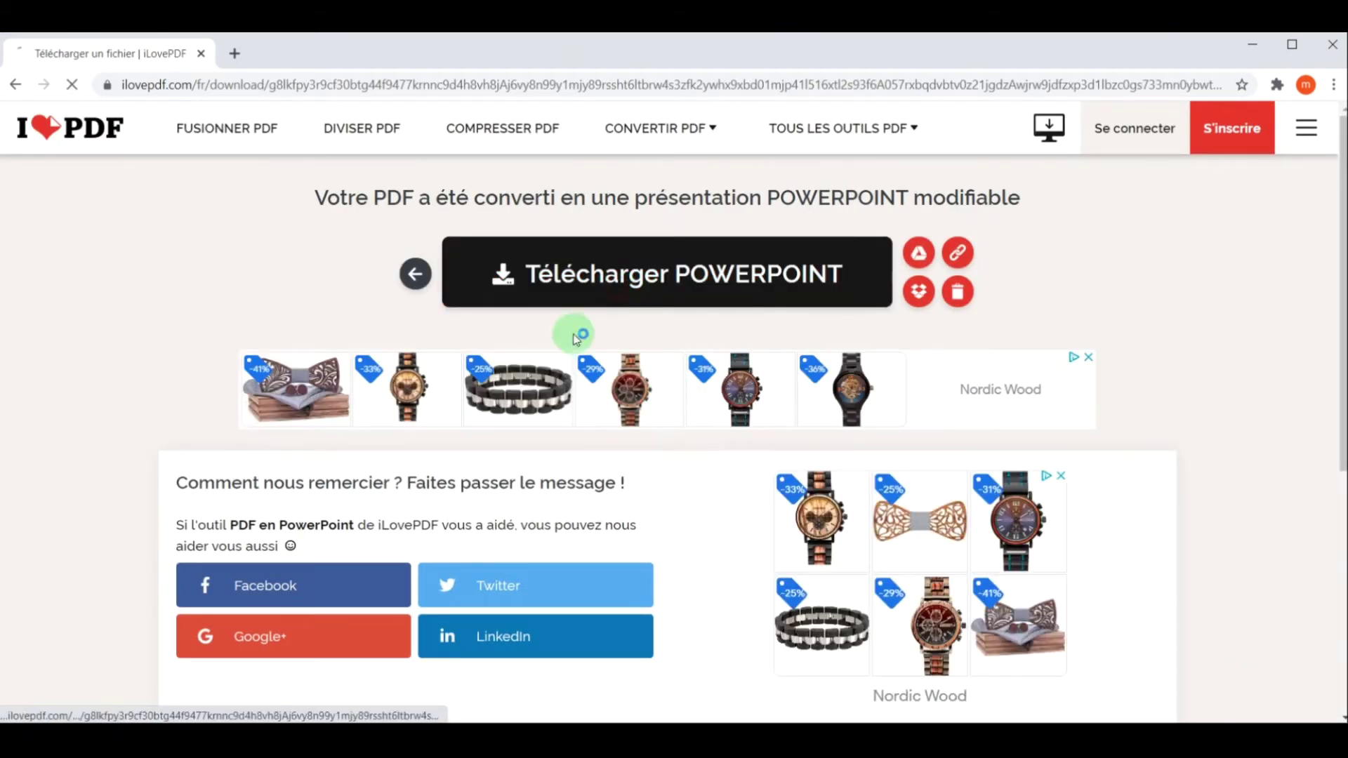
- Open the downloaded presentation, enable editing and look over slides 2 to 4
left_click(122, 706)
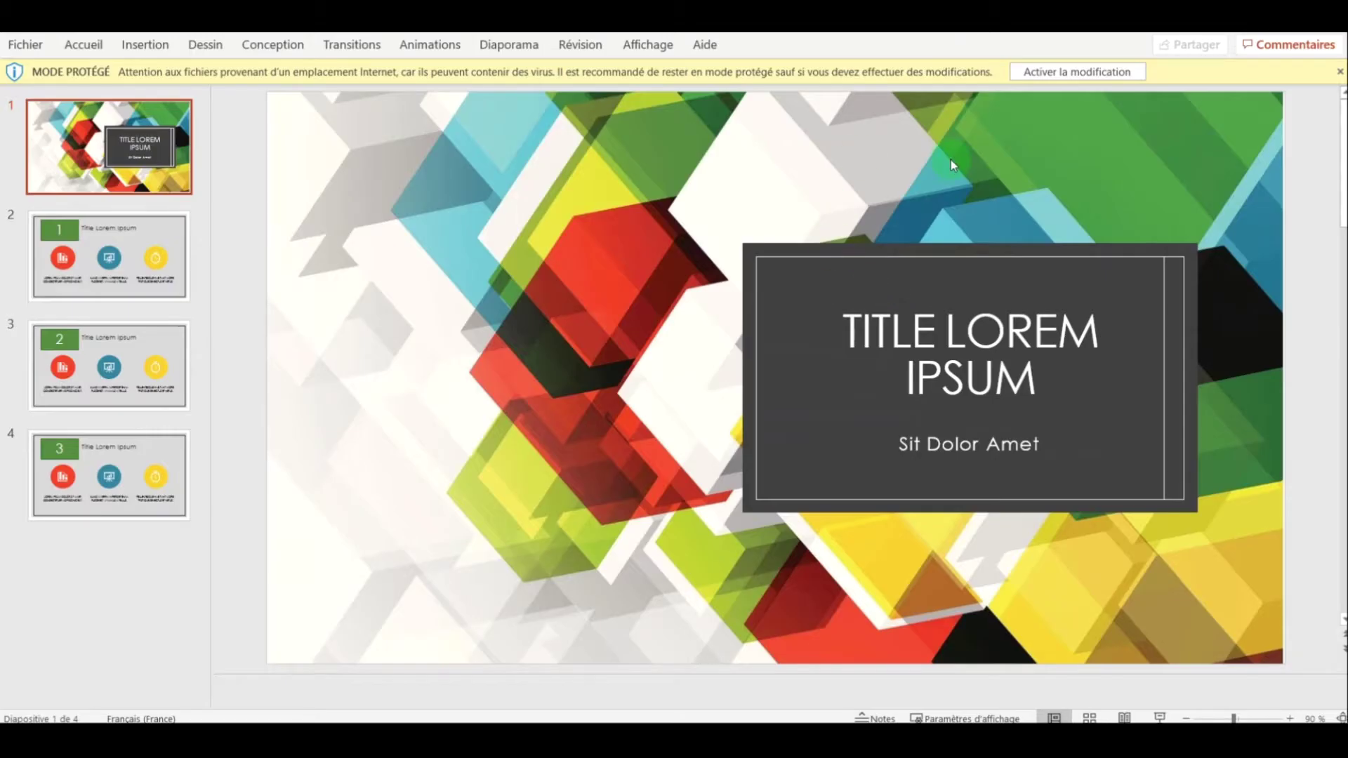
left_click(1074, 72)
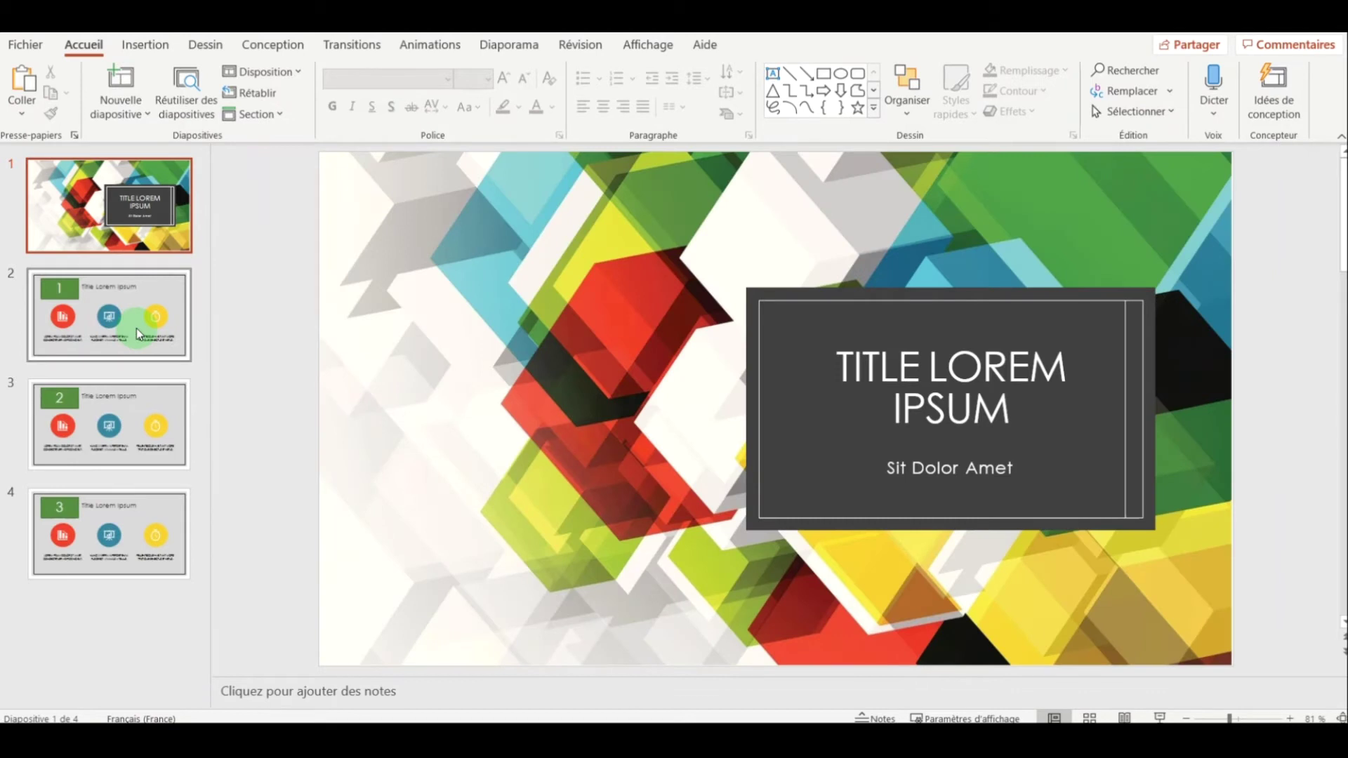
left_click(108, 309)
left_click(111, 455)
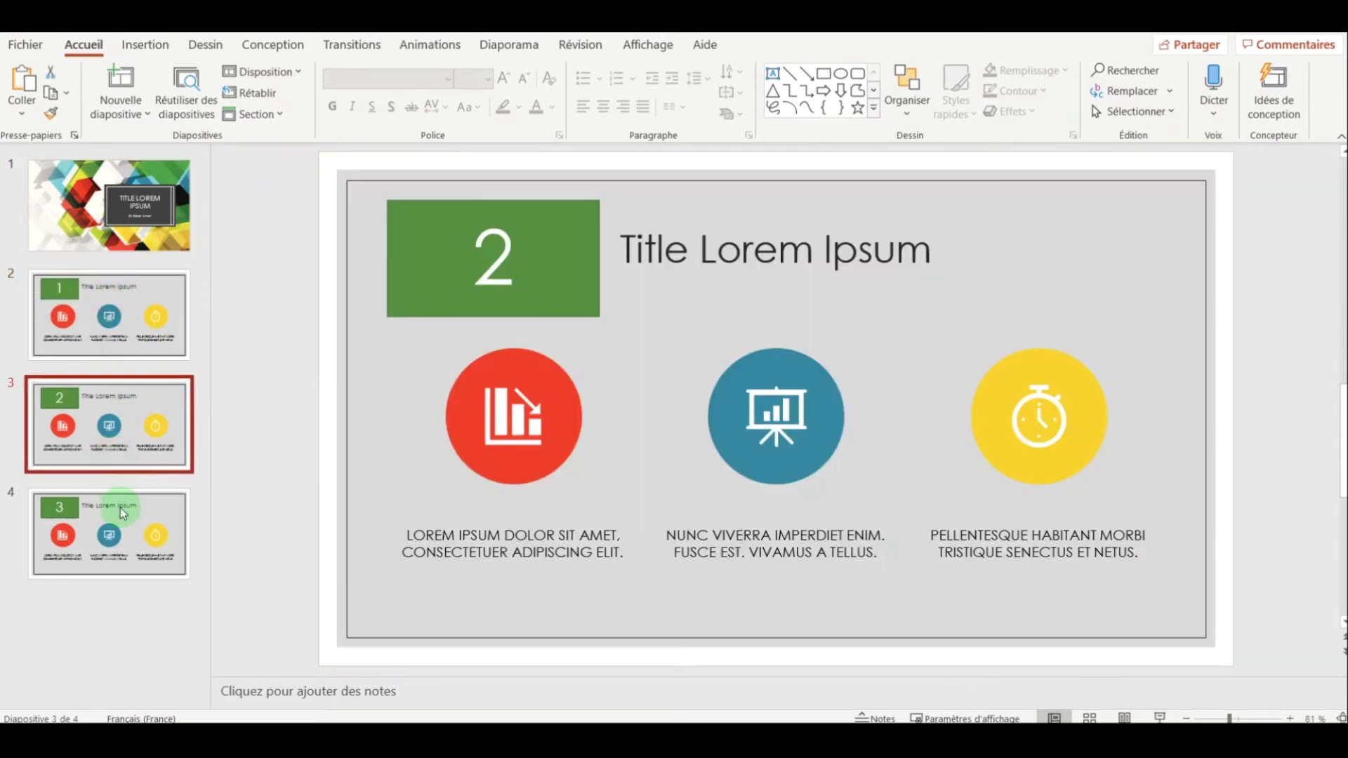
left_click(123, 537)
- Change slide 1's title to 'ytjjytj', then view slides 2 and 3
left_click(109, 204)
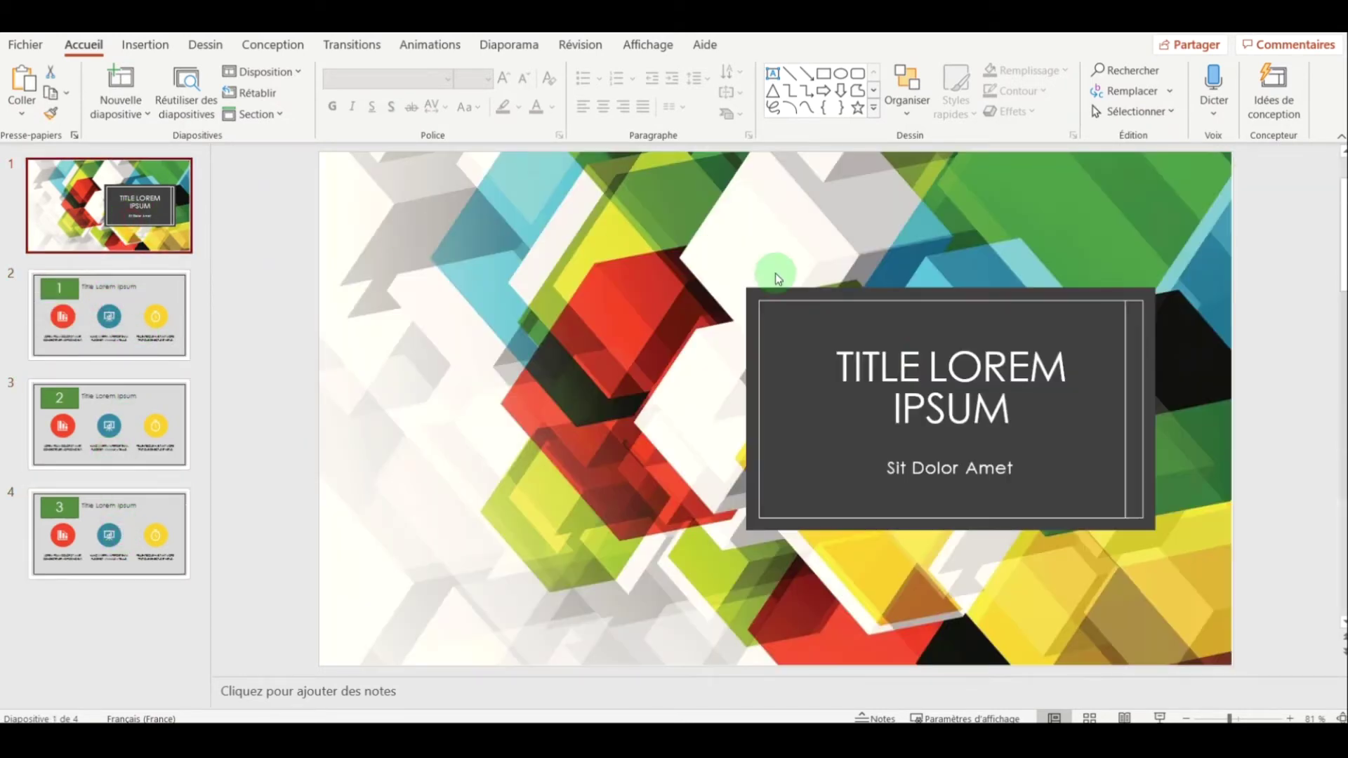
left_click(907, 365)
type("ytjjytj")
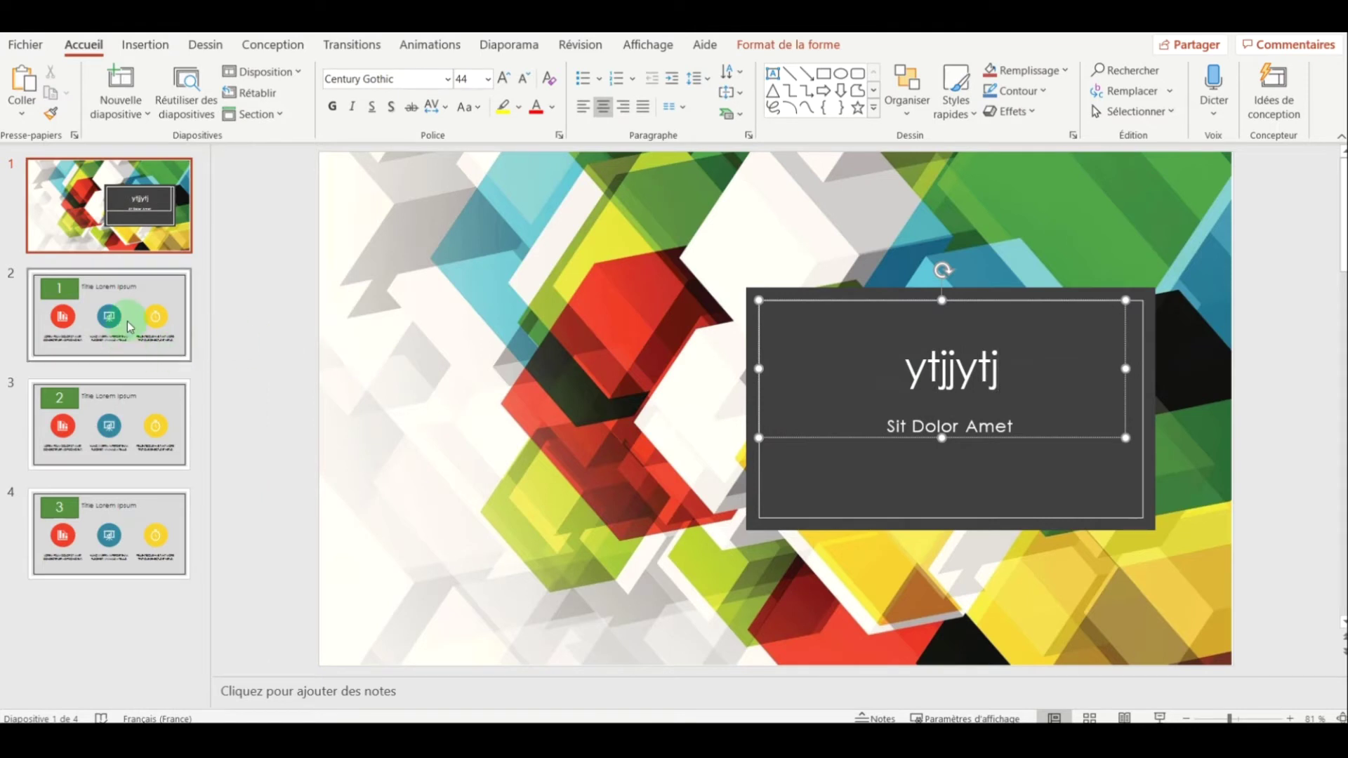
left_click(134, 321)
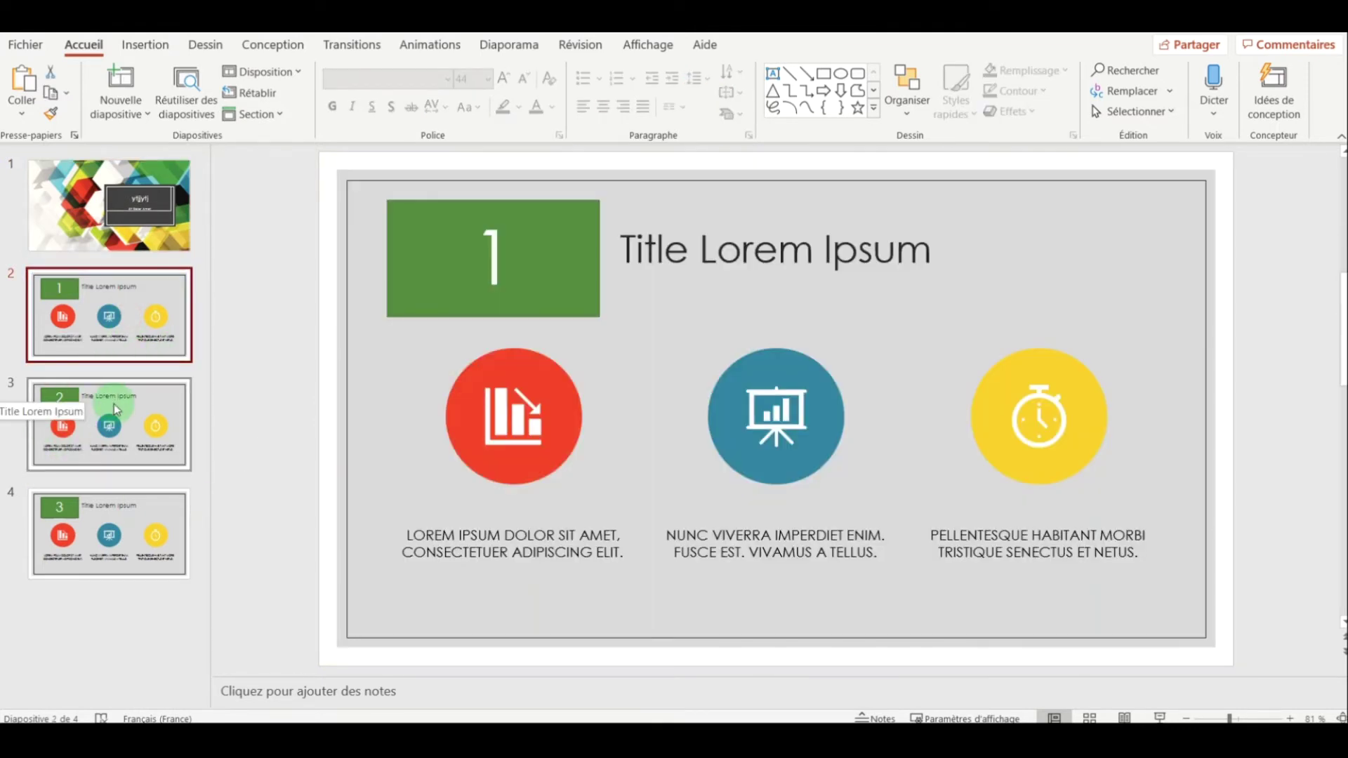
left_click(196, 460)
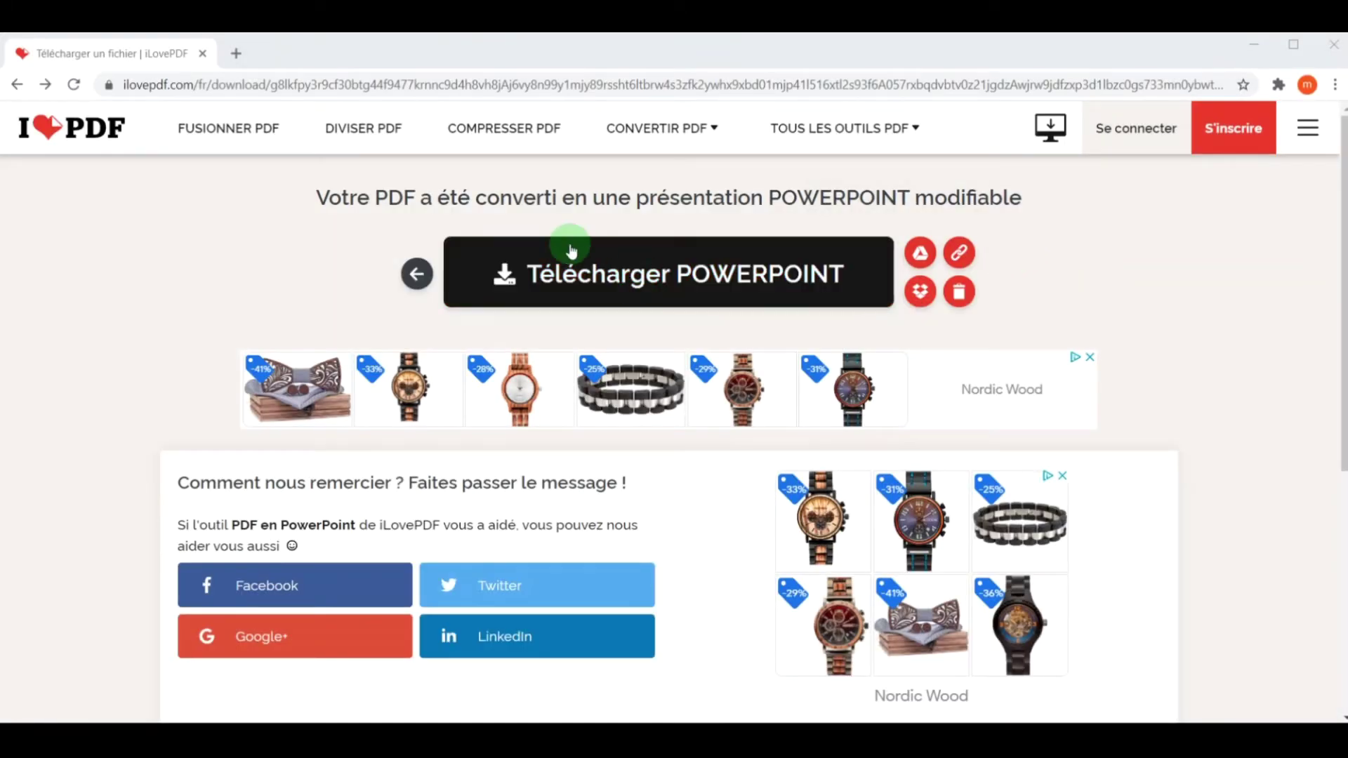
- Return to the iLovePDF home page and load 3 - EXCEL en PDF.pdf into PDF en Excel
left_click(17, 84)
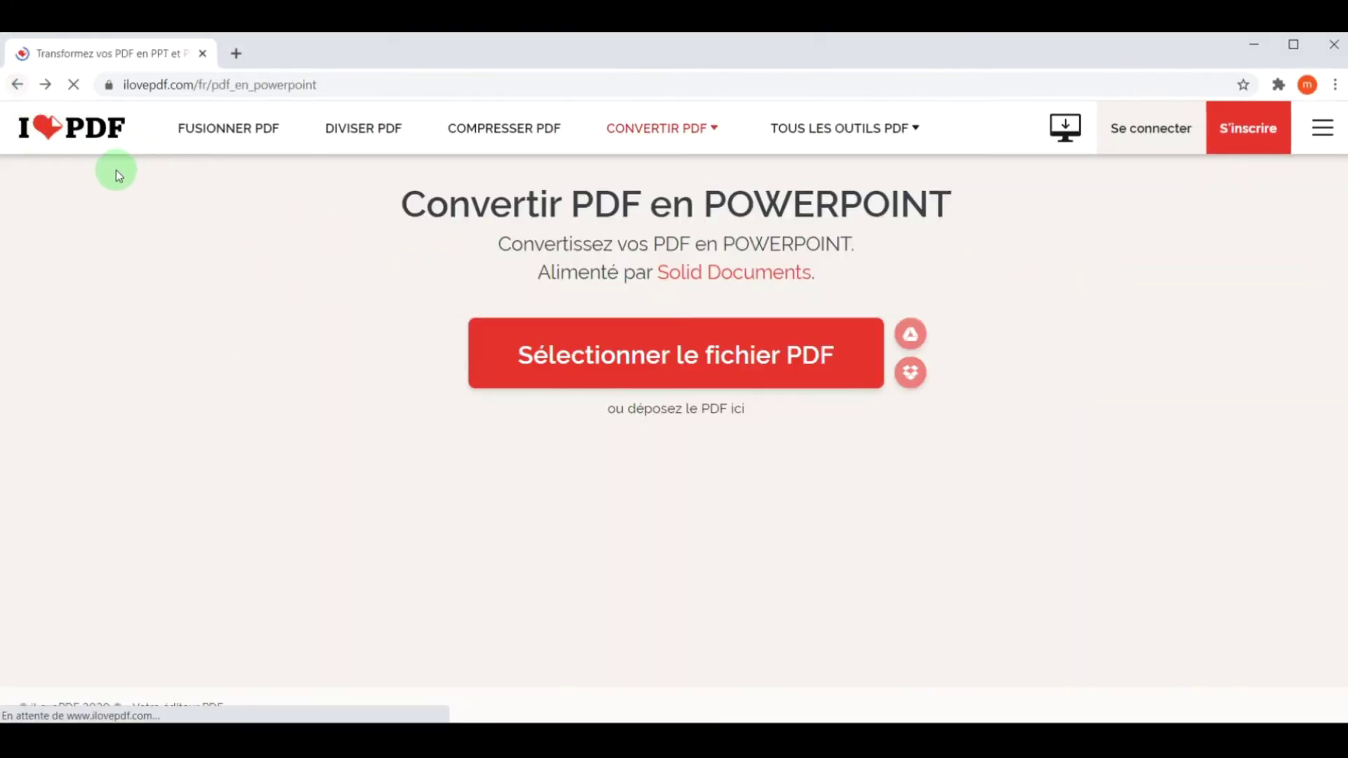
left_click(66, 126)
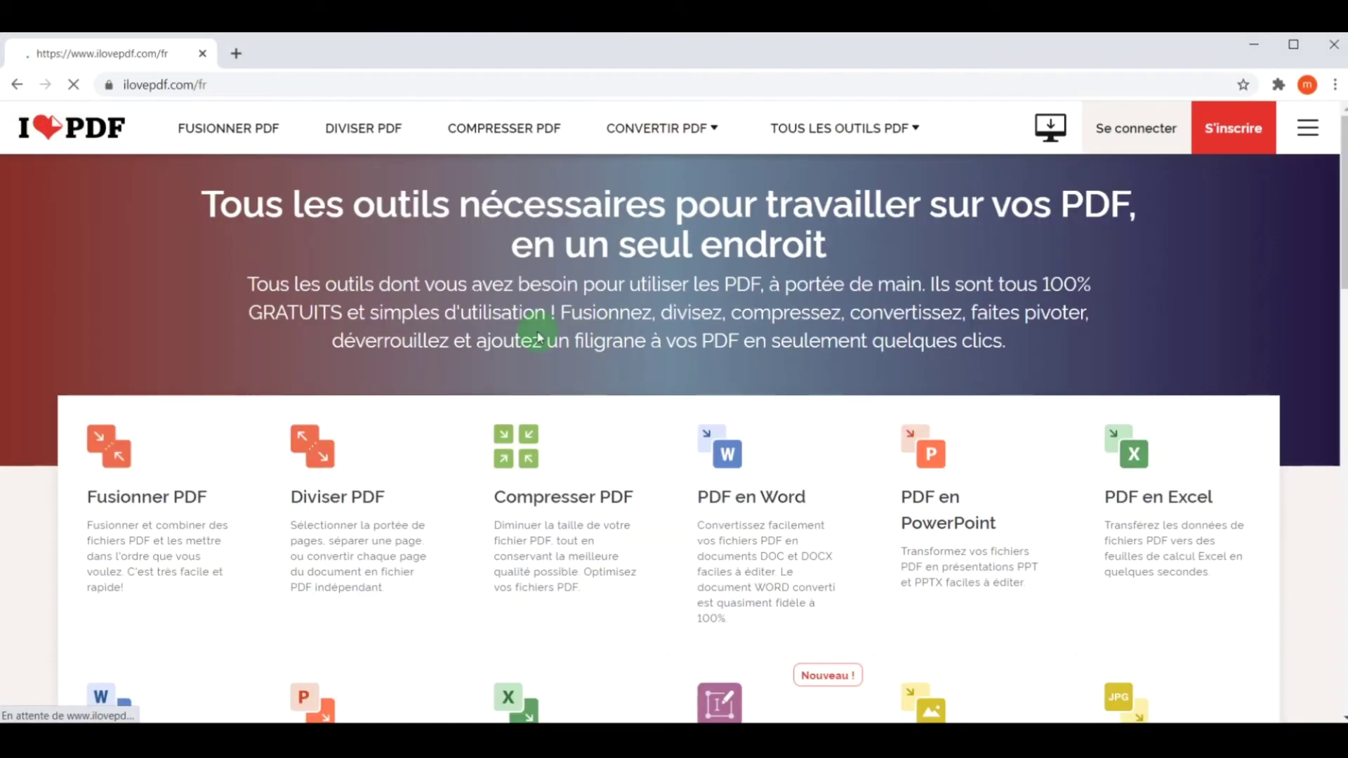
left_click(1174, 497)
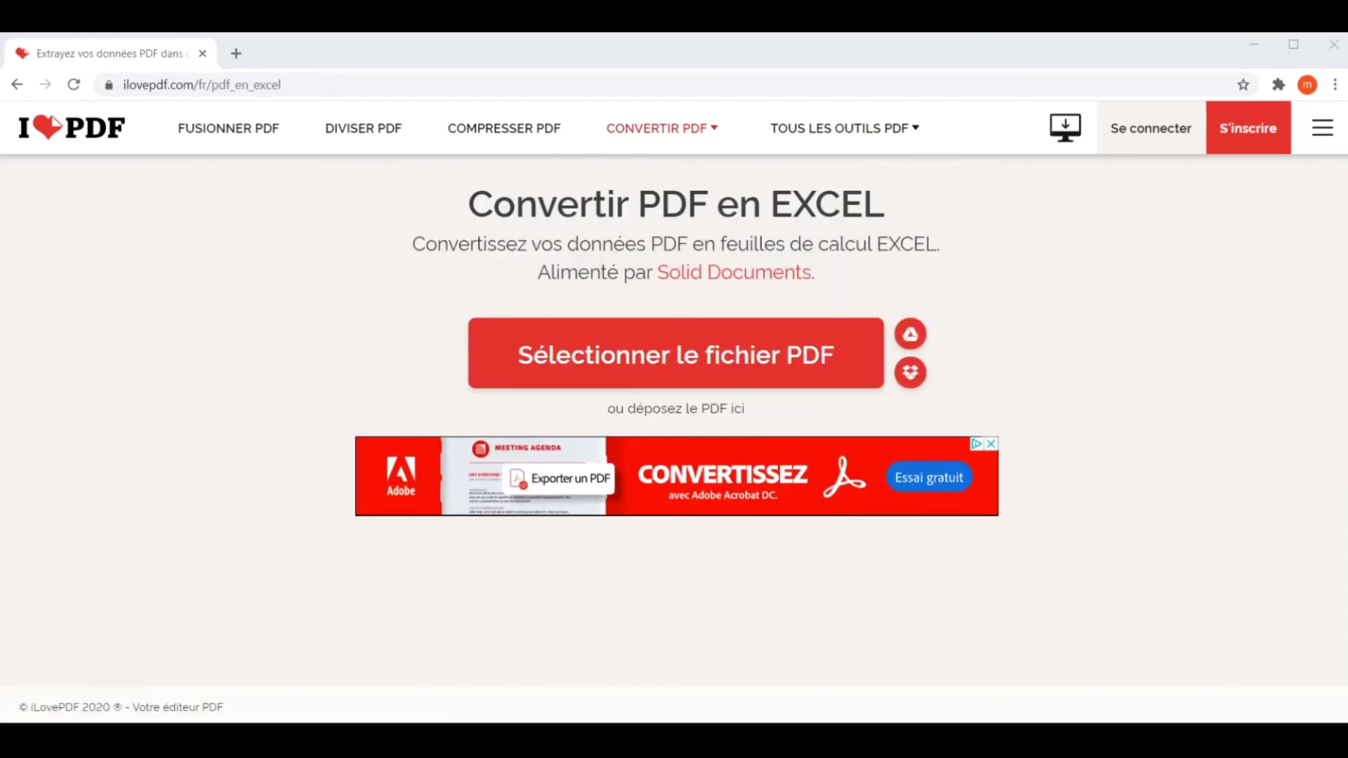
left_click_drag(808, 723, 756, 385)
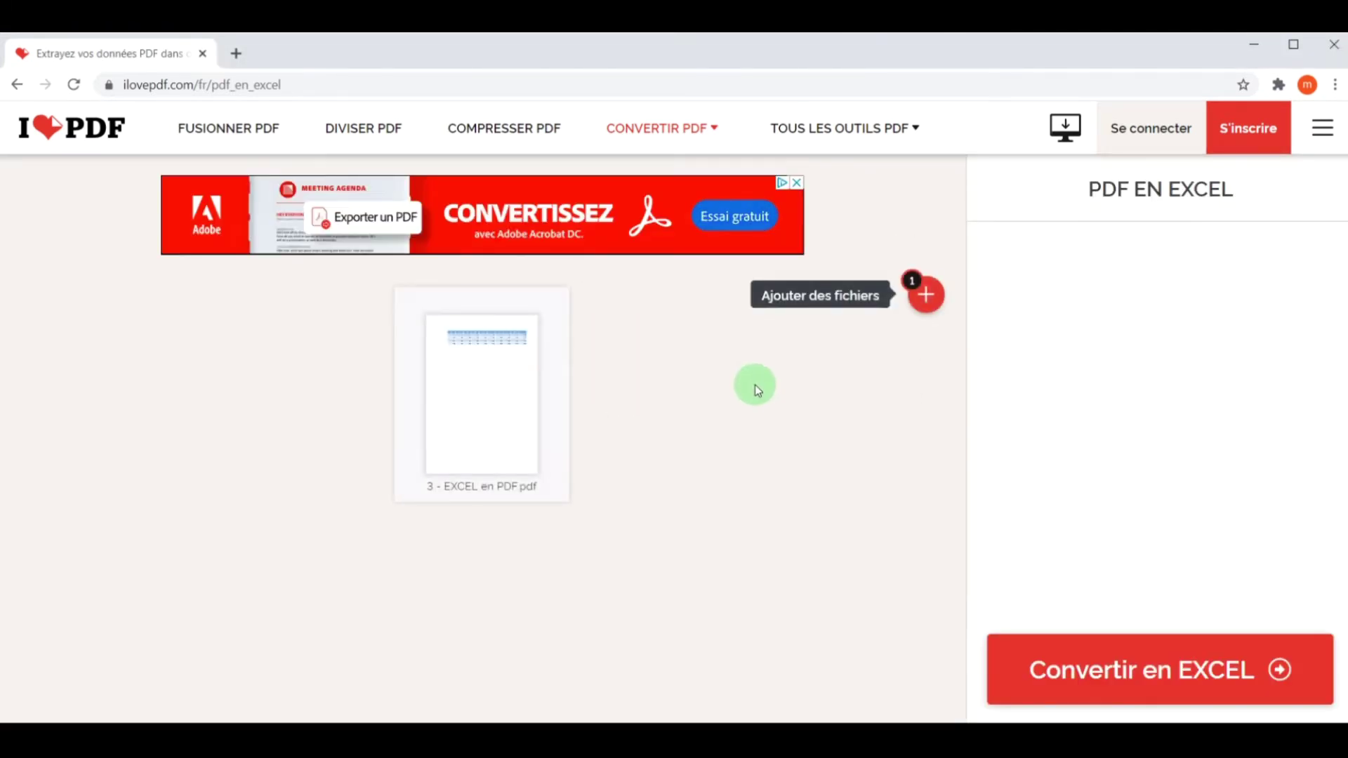
- Convert the PDF to Excel, download the spreadsheet and open it
left_click(1183, 684)
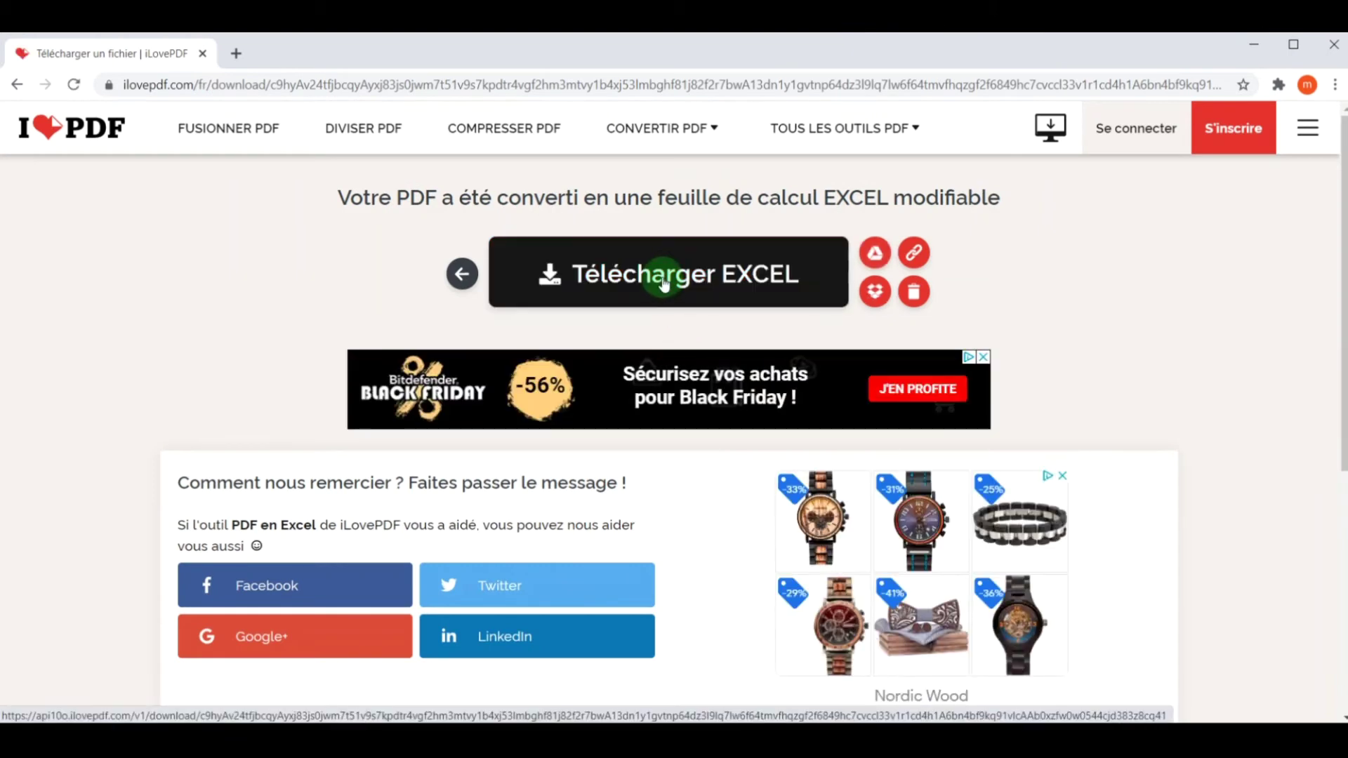
left_click(664, 284)
mouse_move(661, 128)
left_click(85, 702)
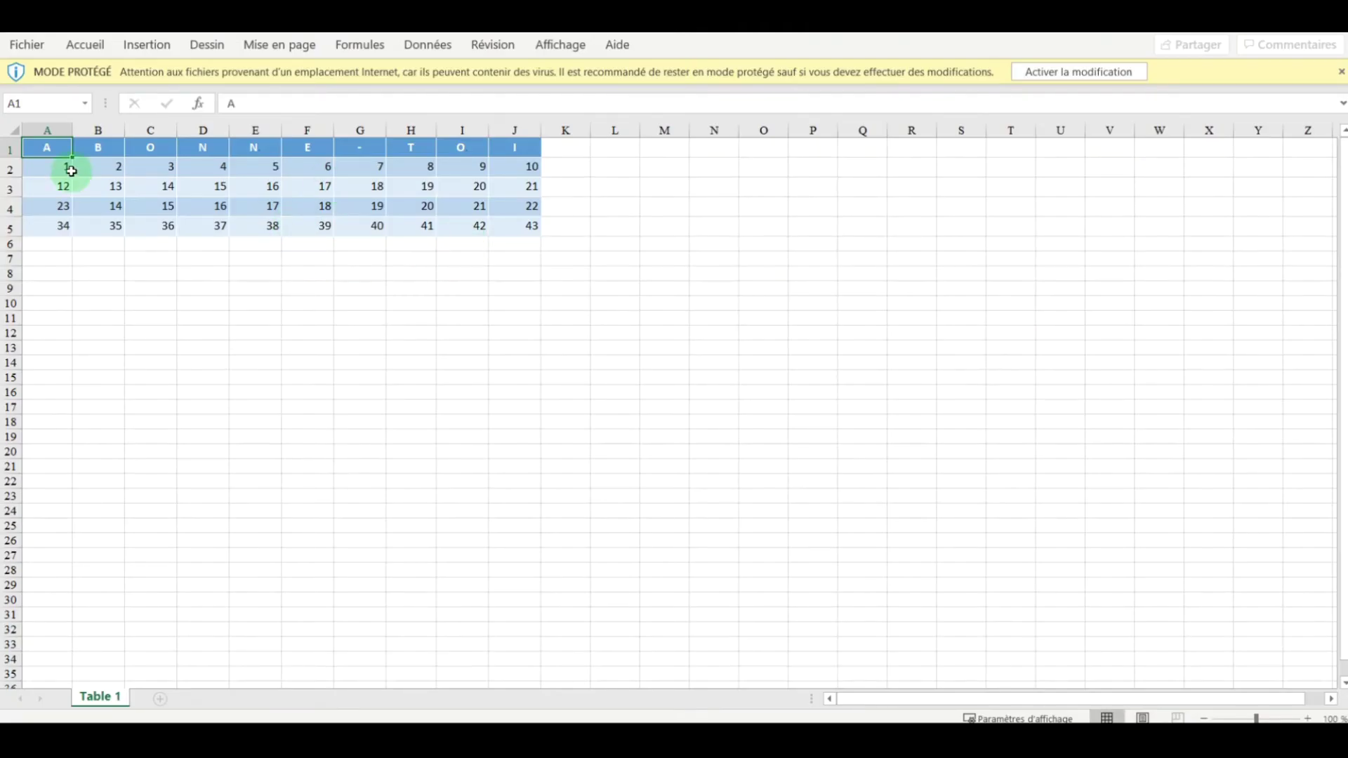
- Enable editing and add an AutoSum formula in K5 that totals row 5 as 385
left_click(1100, 70)
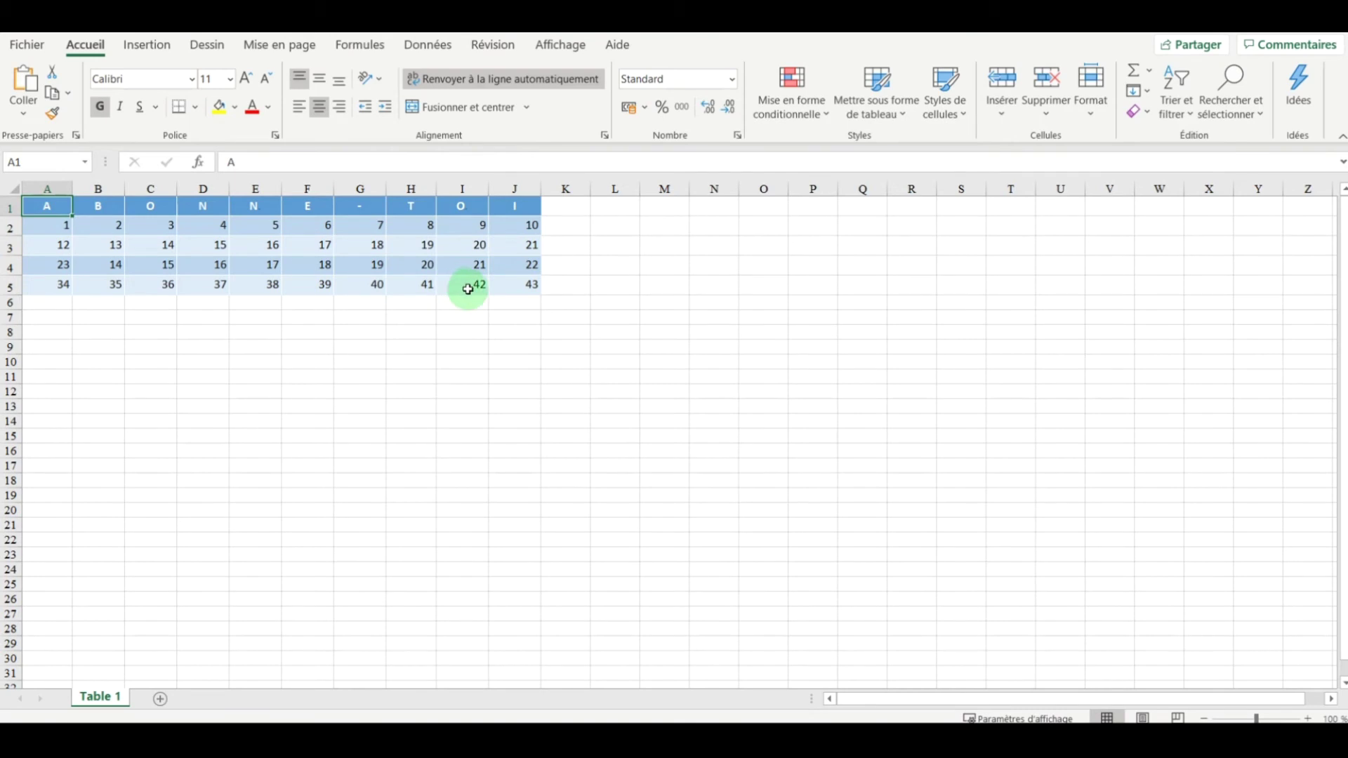
left_click(476, 320)
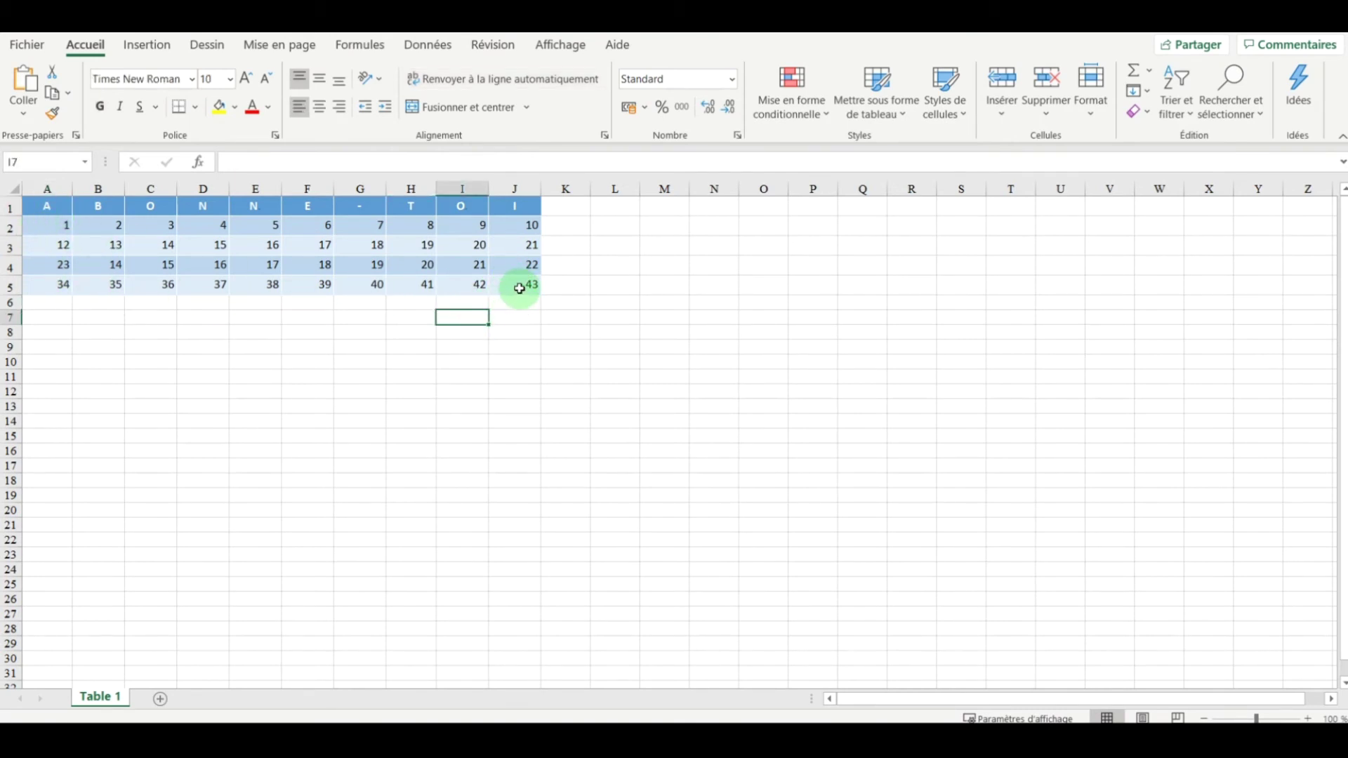
left_click(558, 281)
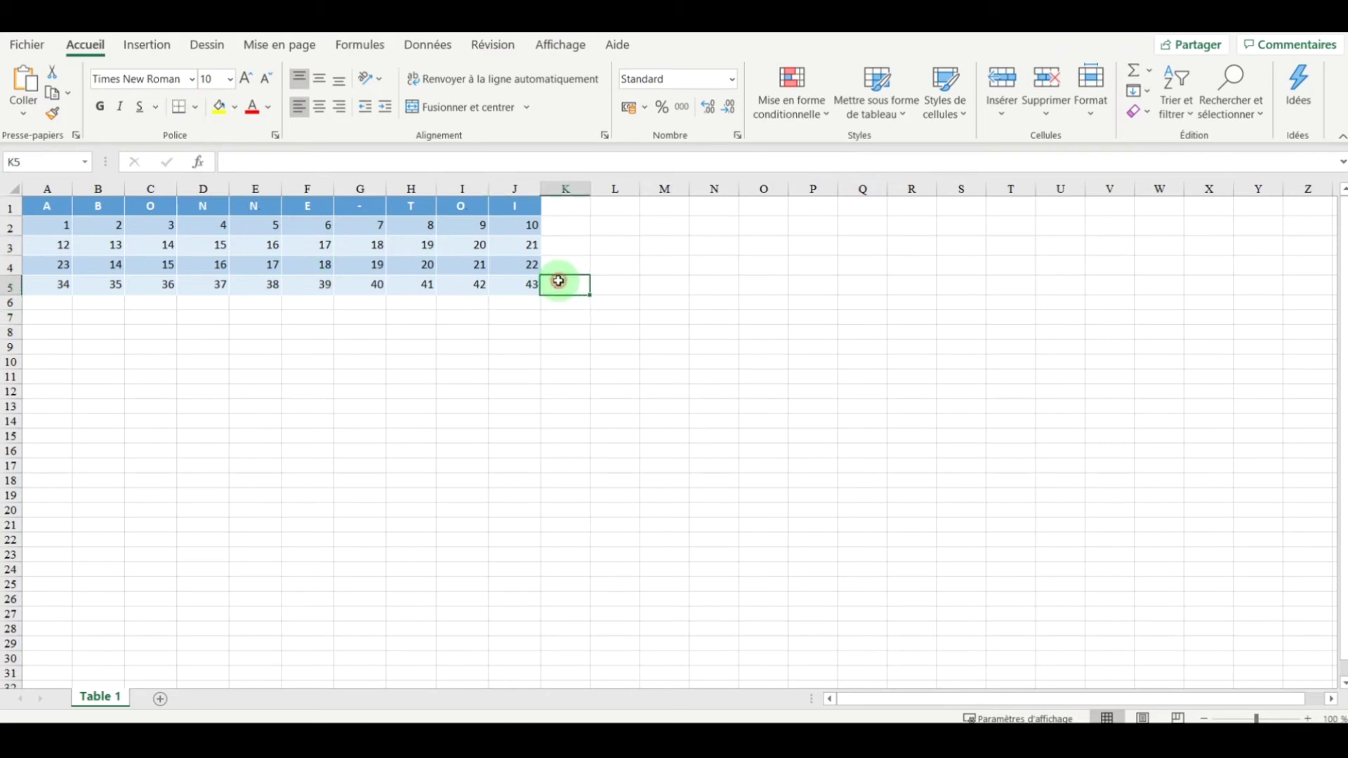
left_click(1133, 72)
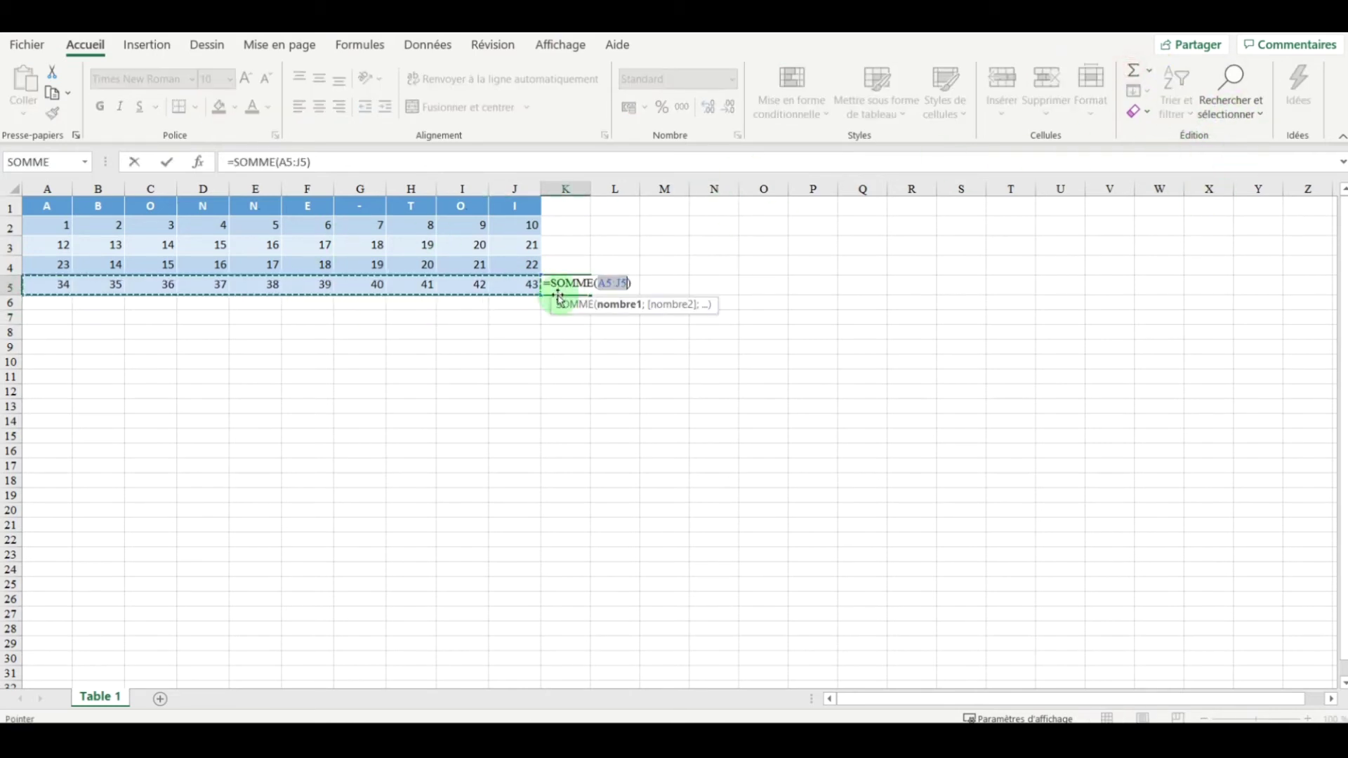
key("Return")
left_click(565, 260)
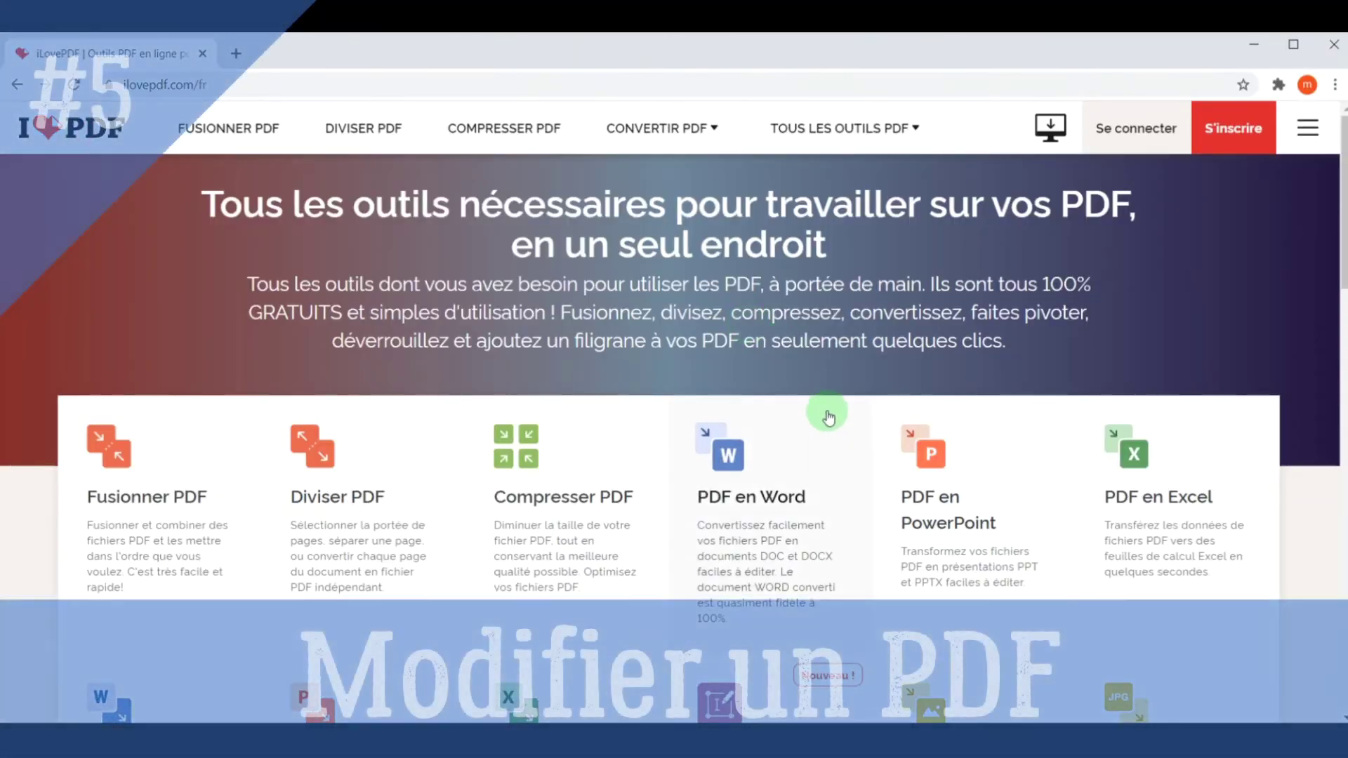
- Open the Modifier PDF editor and load the PDF into it
scroll(787, 424, "down", 3)
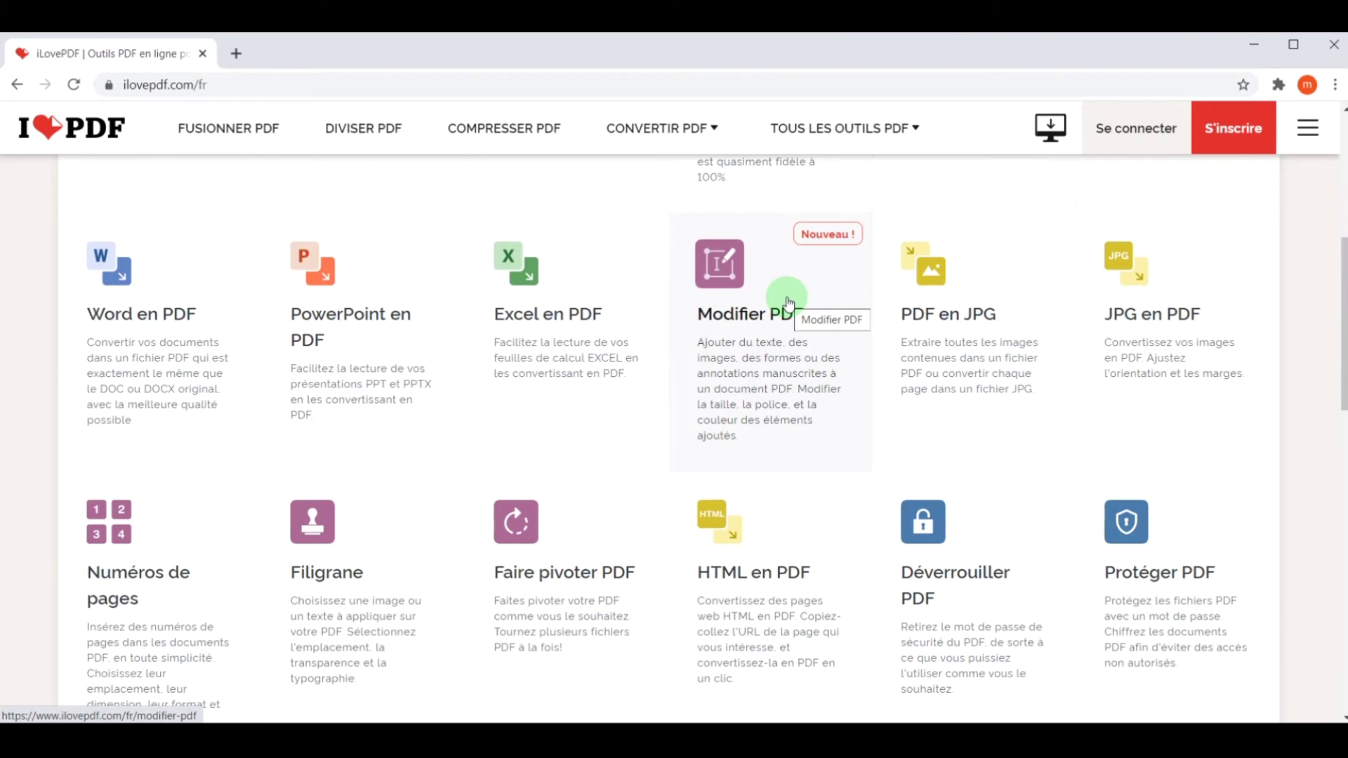
left_click(787, 302)
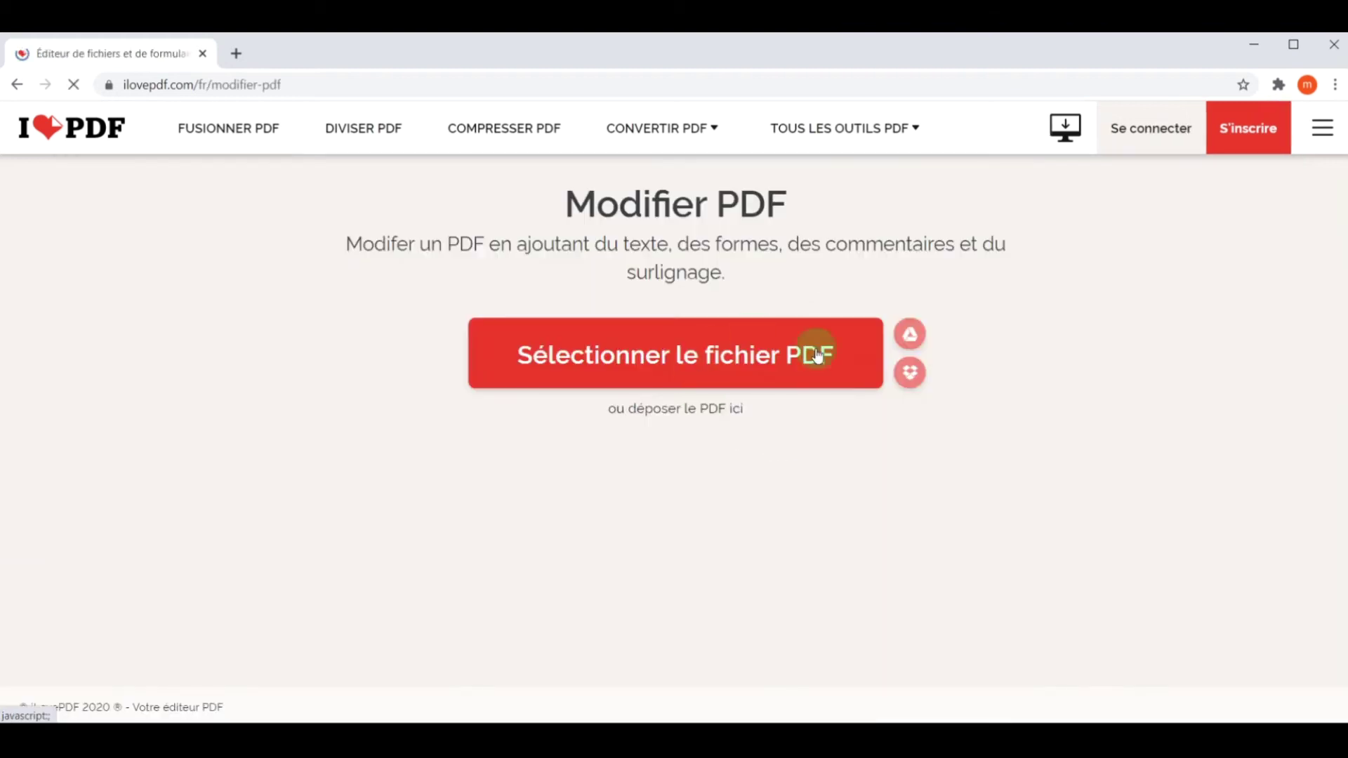
left_click(607, 346)
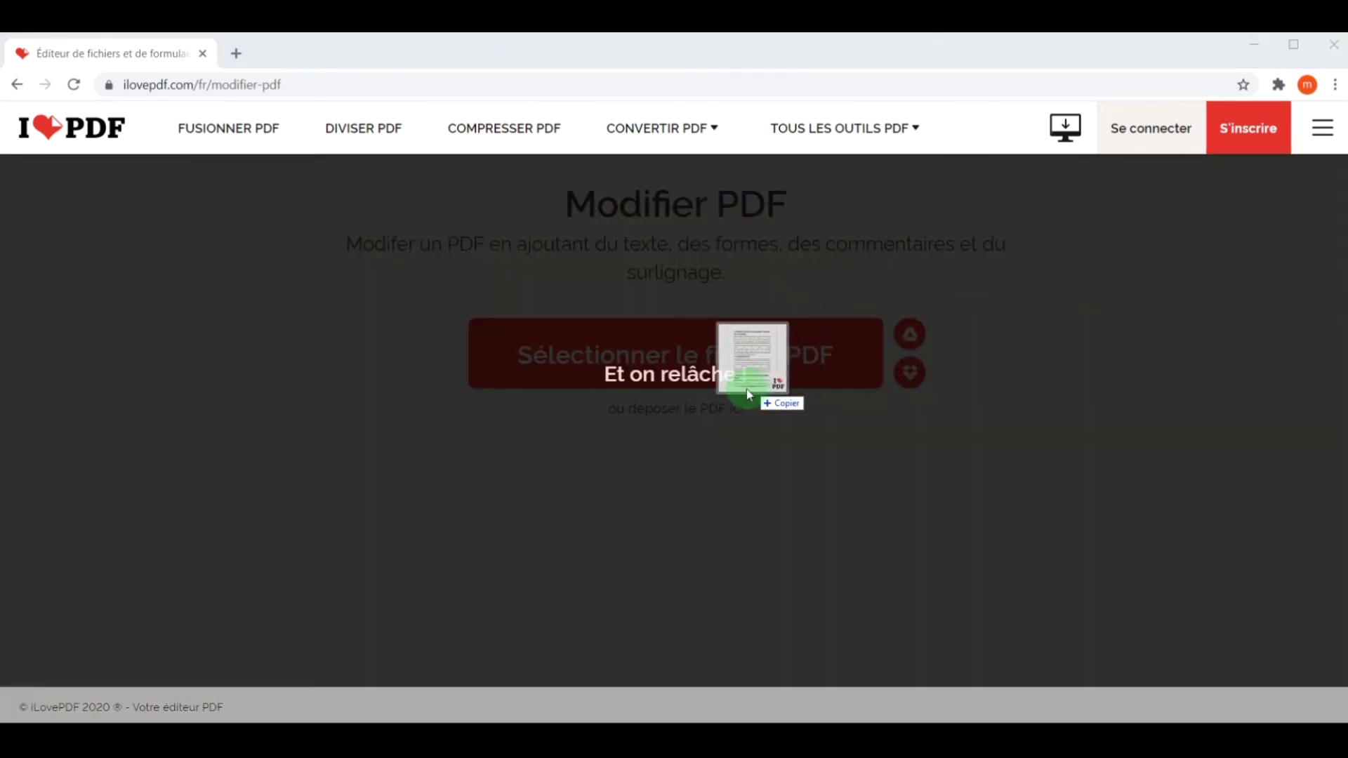
left_click_drag(854, 285, 743, 389)
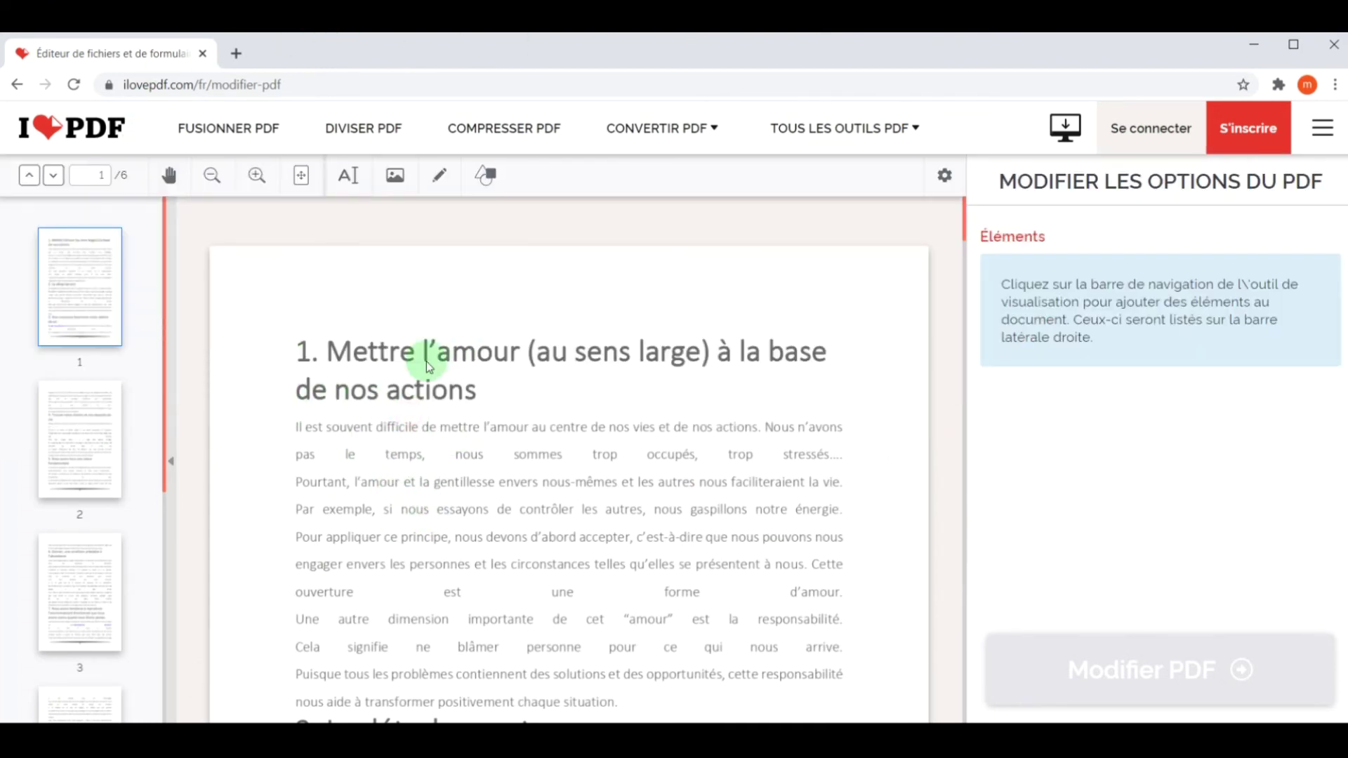
scroll(453, 382, "down", 3)
scroll(478, 288, "up", 1)
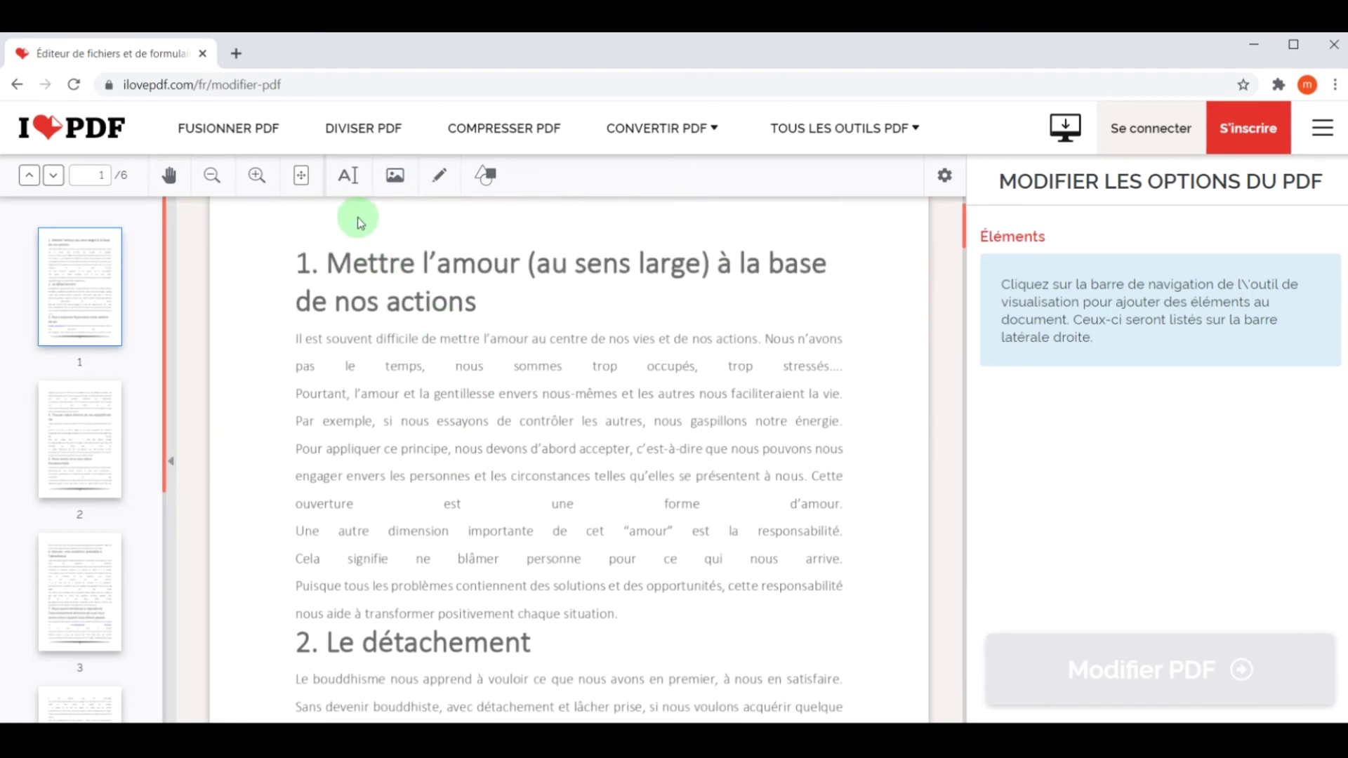
- Add a 'Test' text box in purple on a blue background and move it up onto the heading
left_click(349, 177)
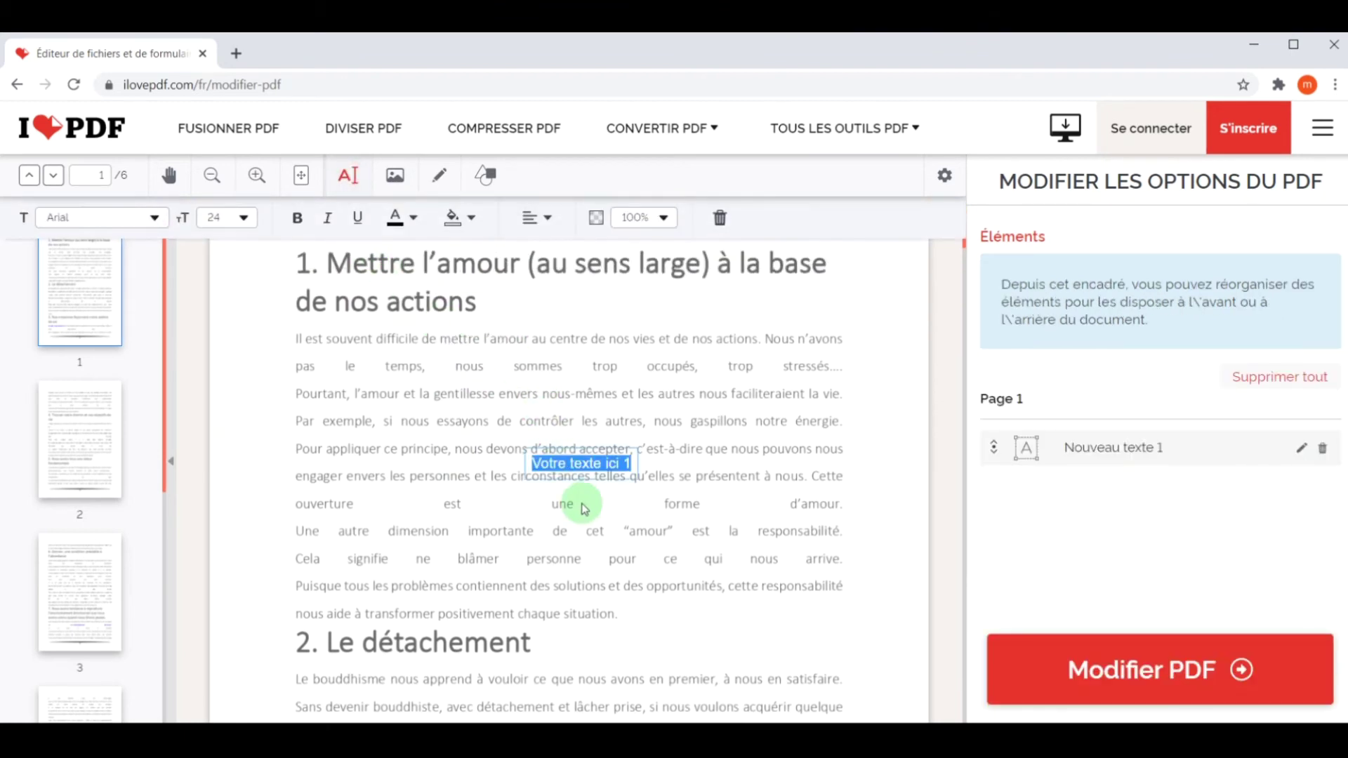
type("Test")
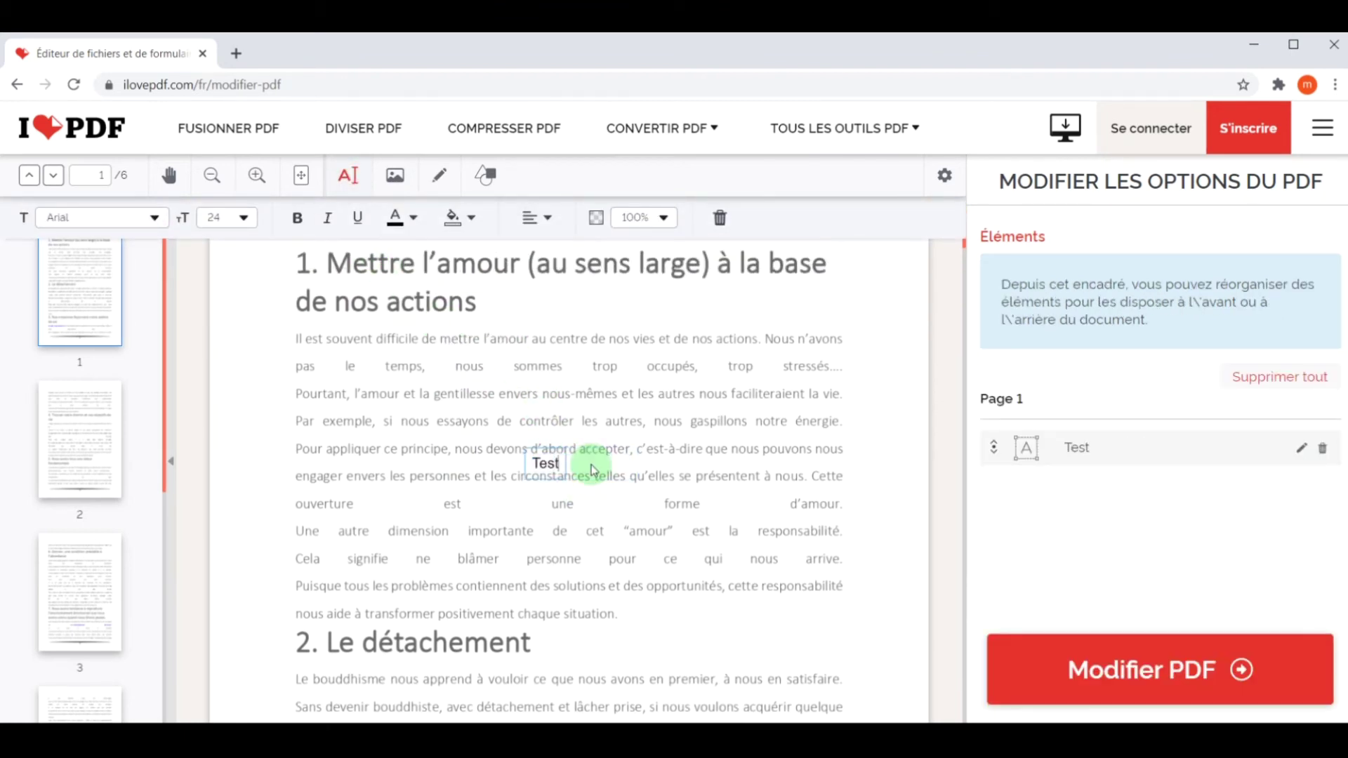
left_click(400, 218)
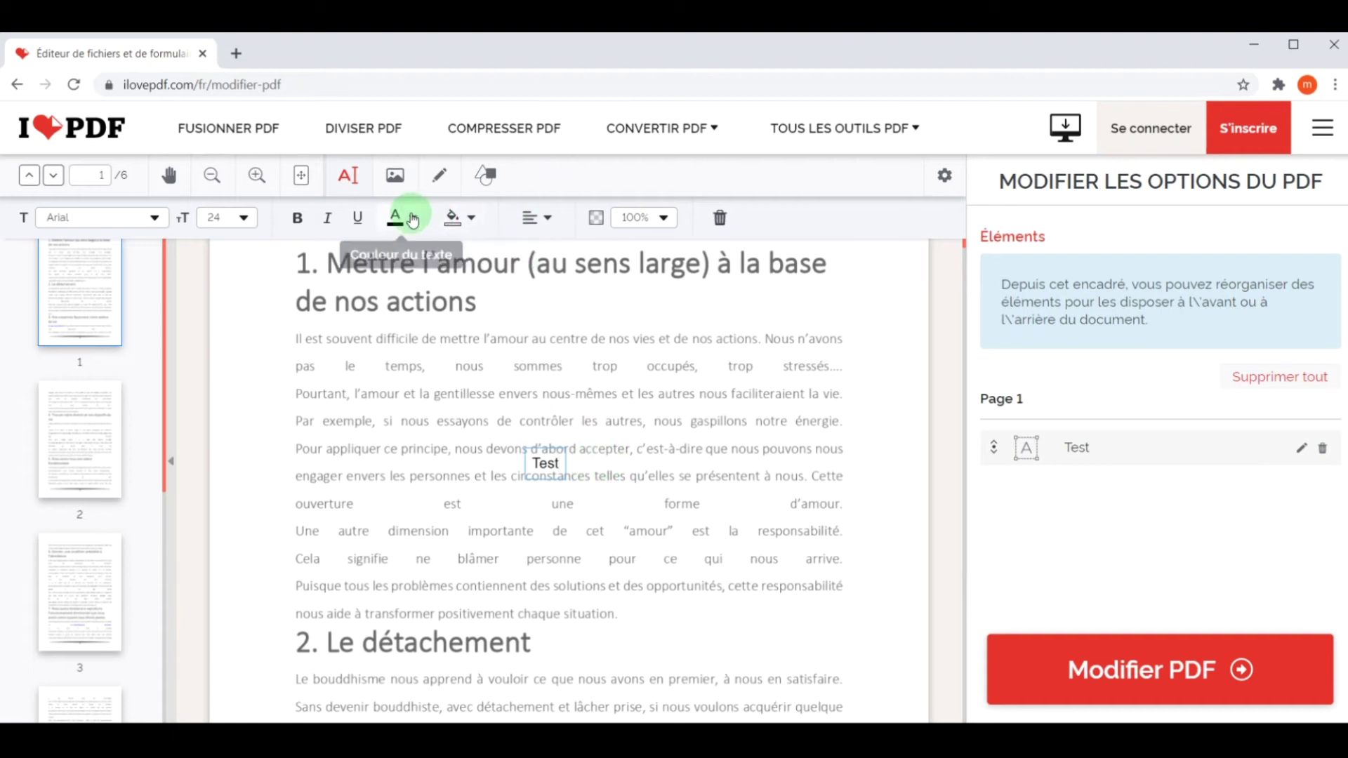
left_click(389, 281)
left_click(458, 218)
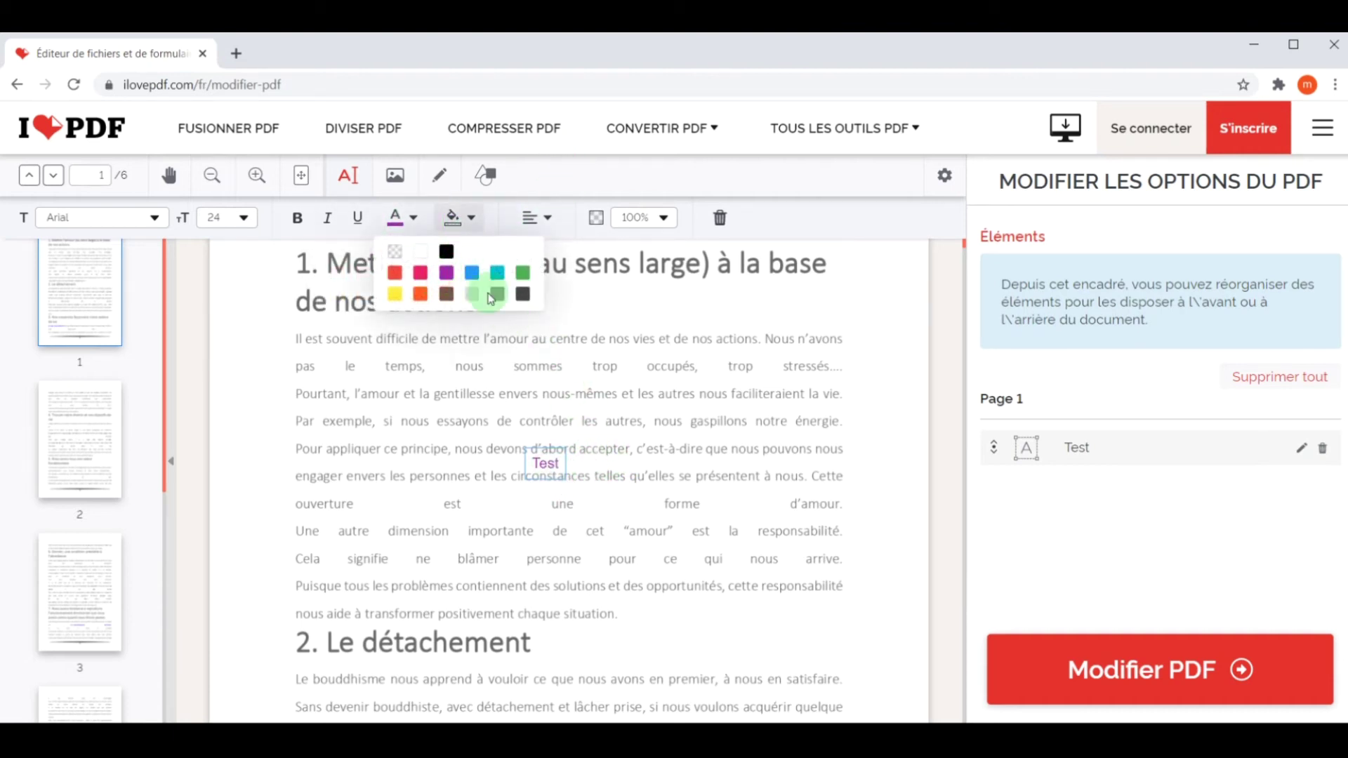
left_click(472, 275)
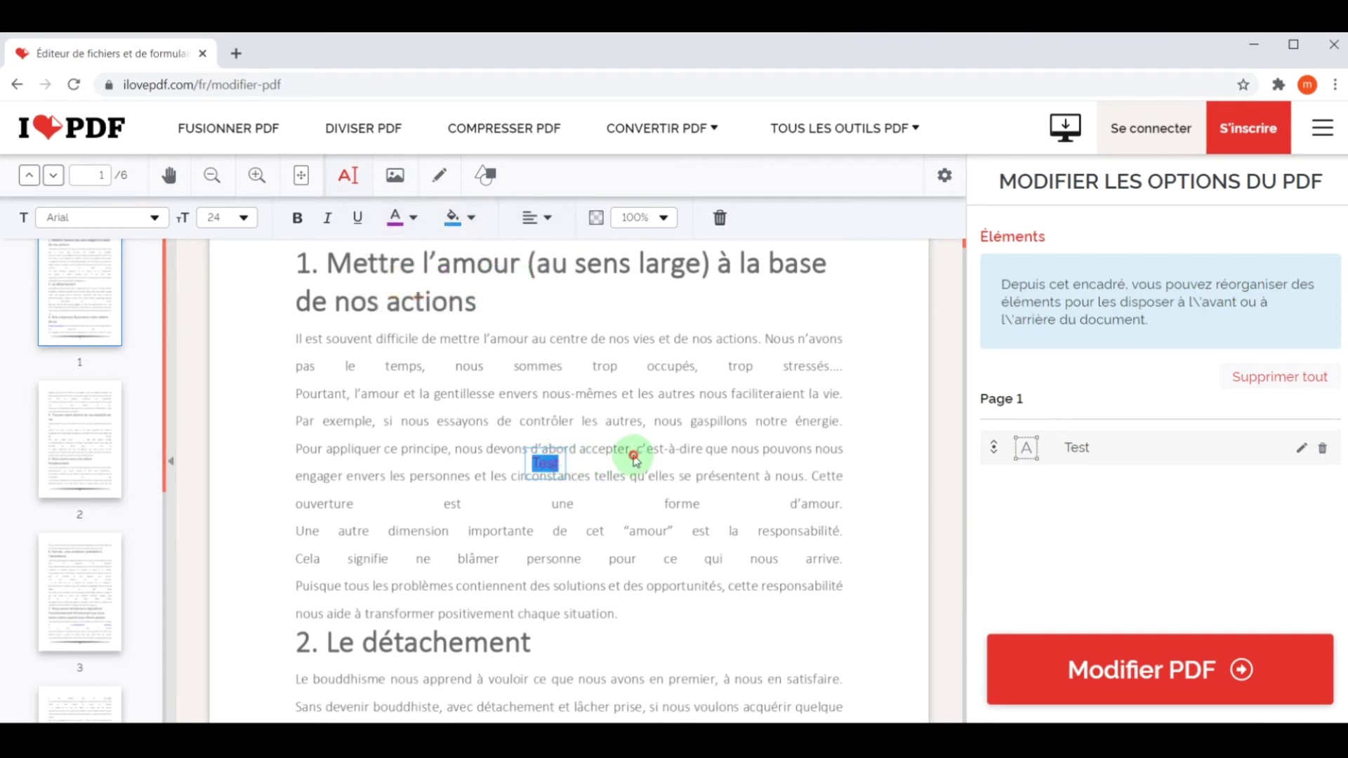
left_click_drag(545, 462, 630, 246)
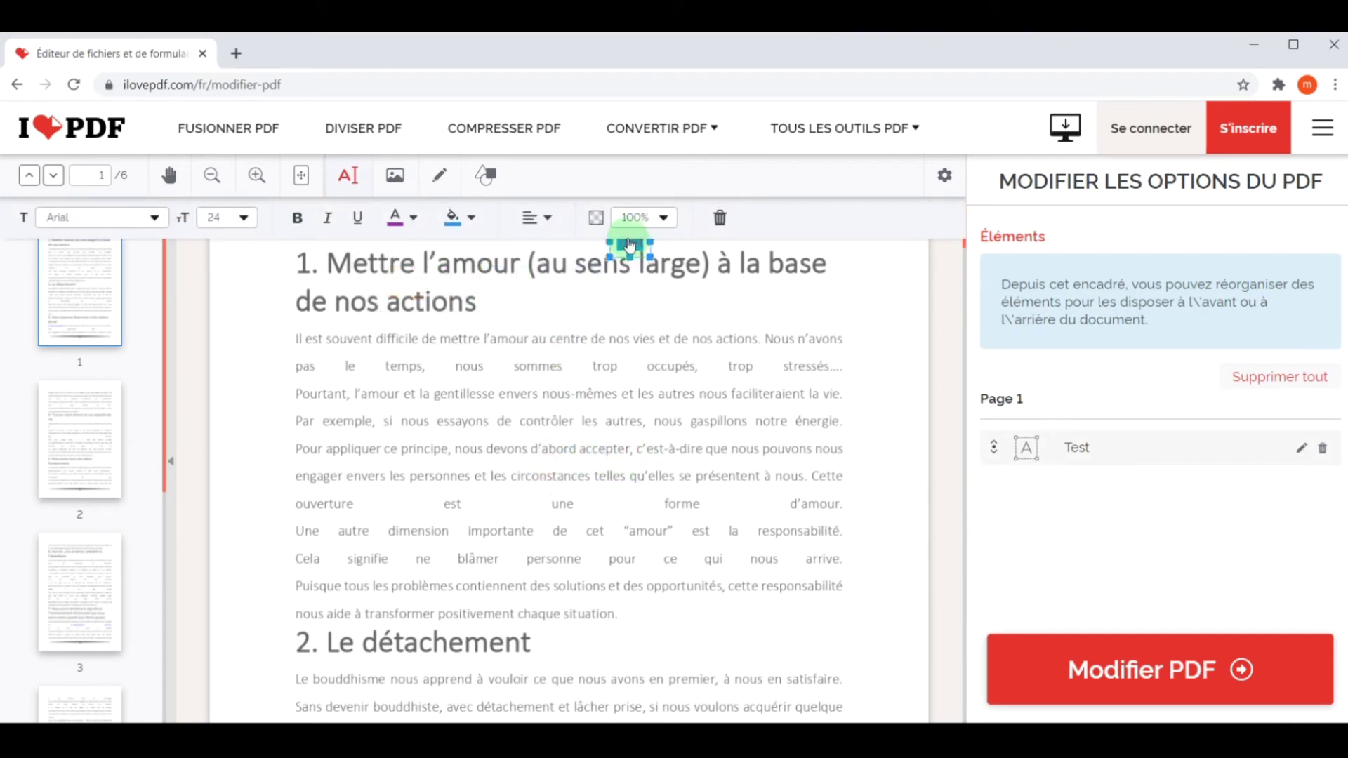
- Make the Test text size 96 with 25% opacity and place it in the top margin
scroll(602, 341, "up", 1)
left_click(246, 218)
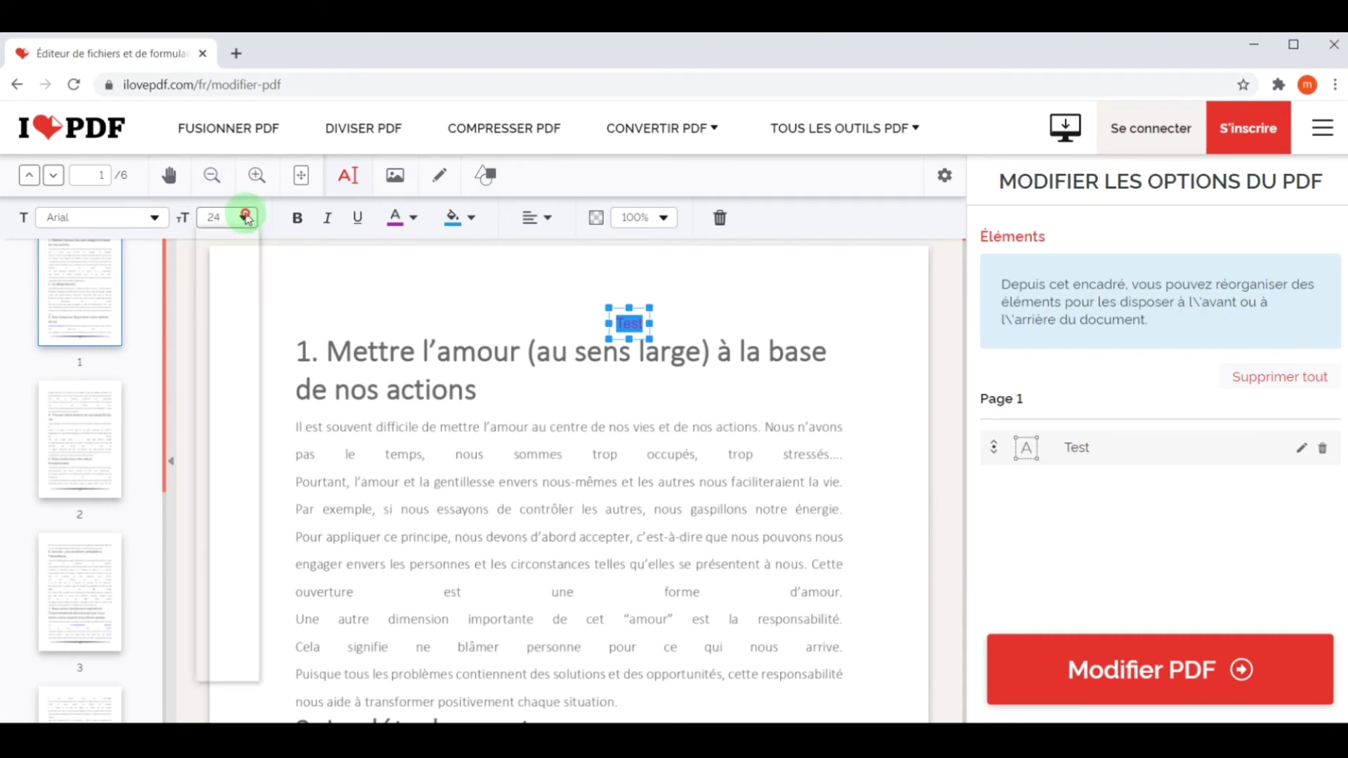
left_click(219, 585)
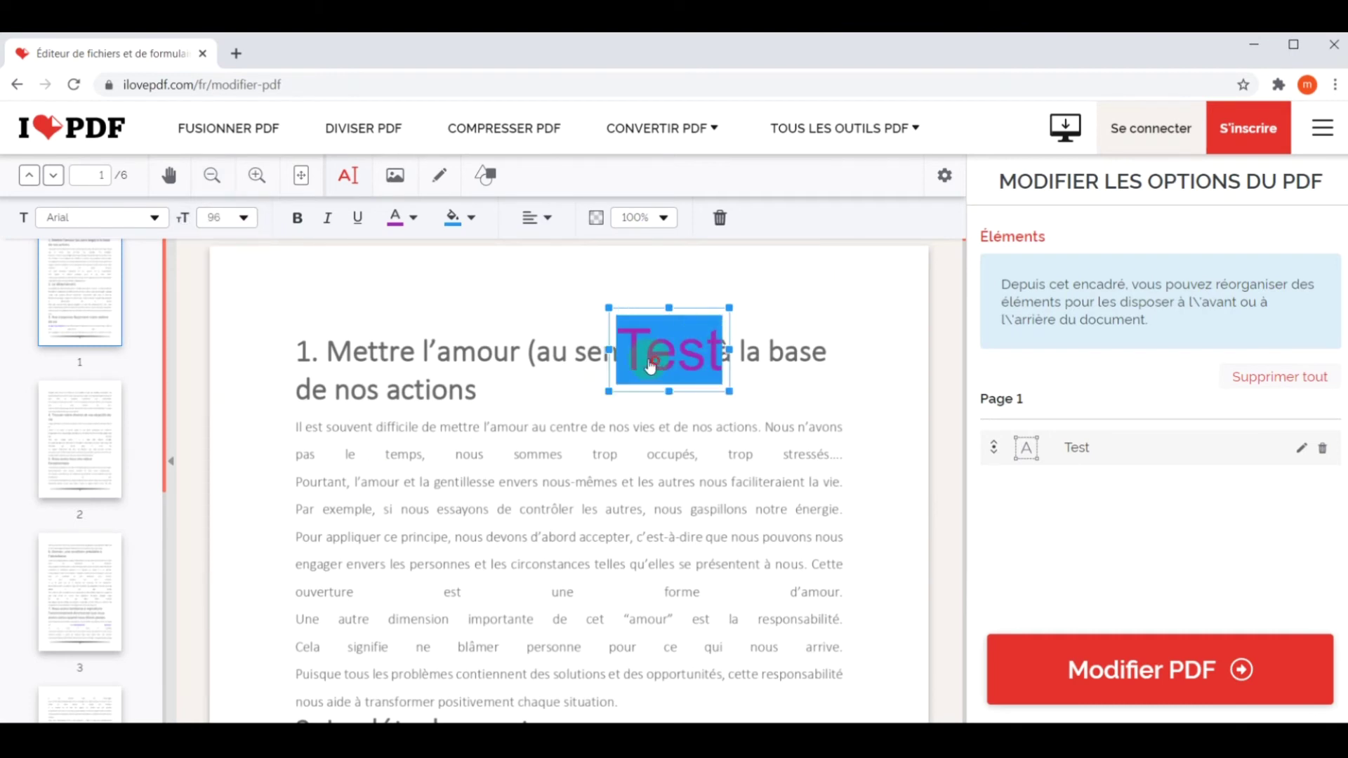
left_click_drag(656, 367, 511, 311)
left_click(663, 218)
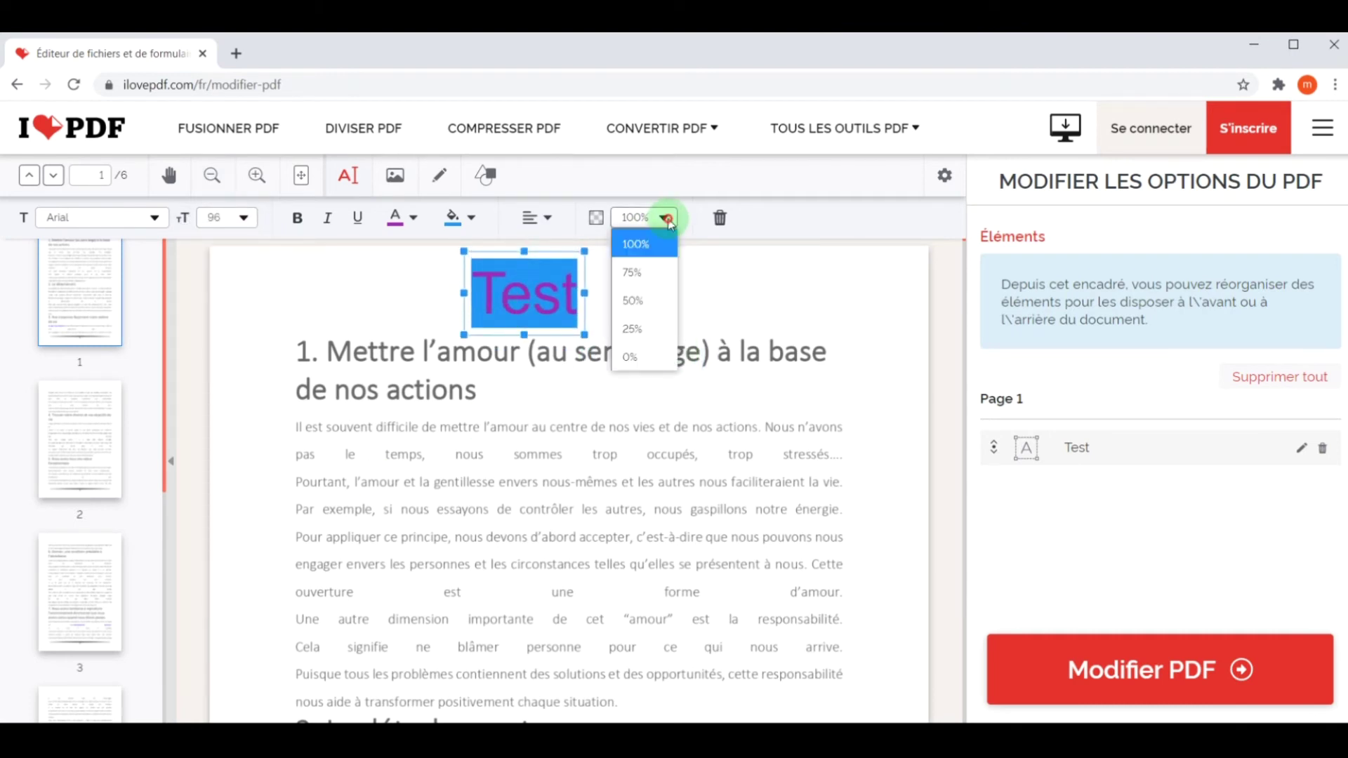
left_click(646, 328)
left_click(537, 217)
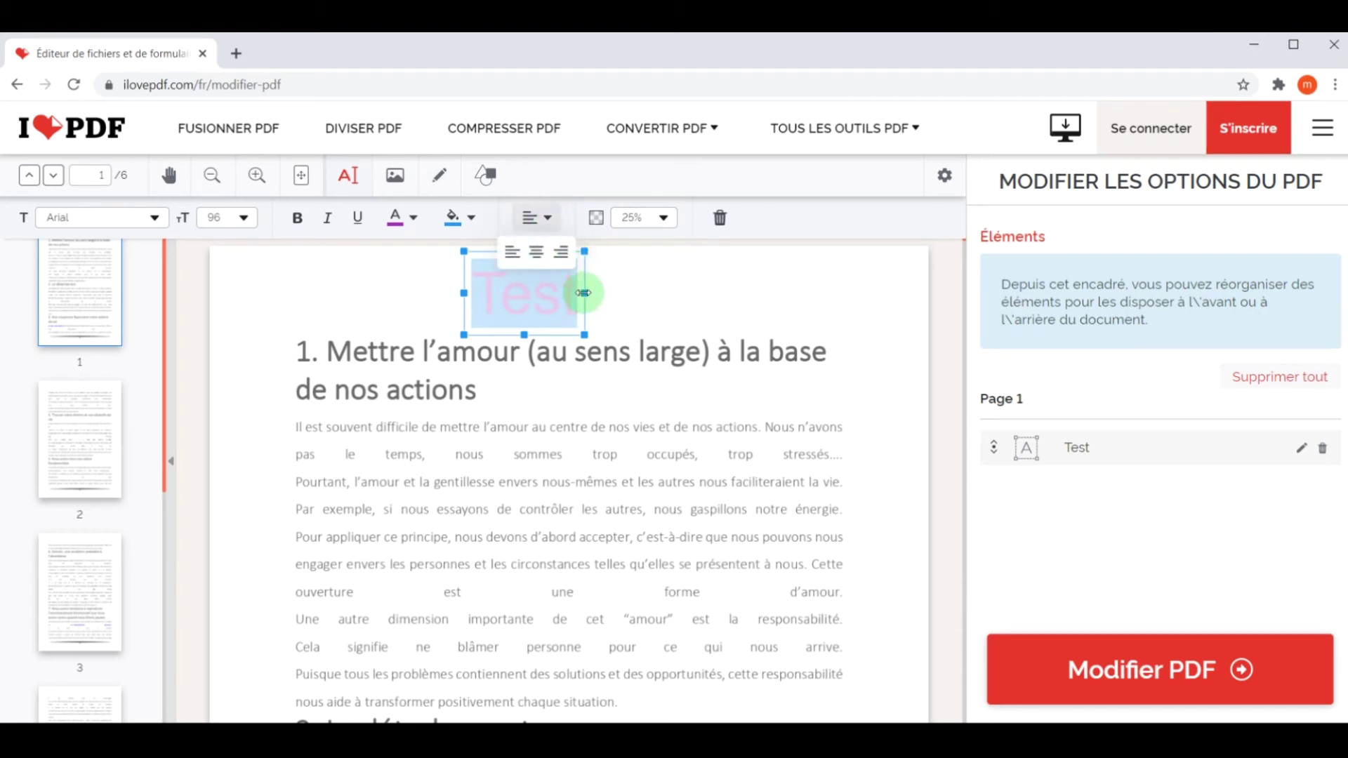
left_click(667, 323)
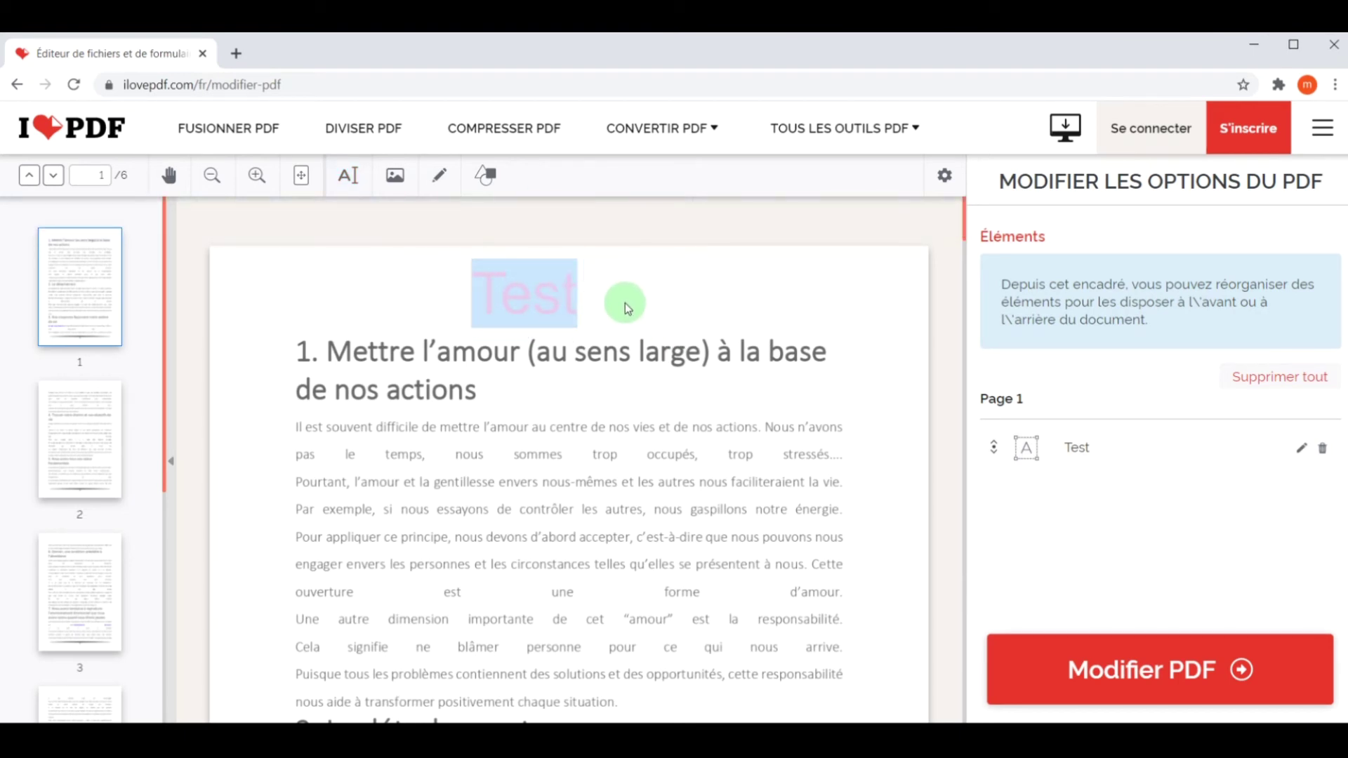
- Draw a freehand stroke on page 2 with the Dessiner pencil
left_click(441, 177)
scroll(528, 300, "down", 5)
scroll(530, 300, "down", 5)
scroll(530, 300, "down", 1)
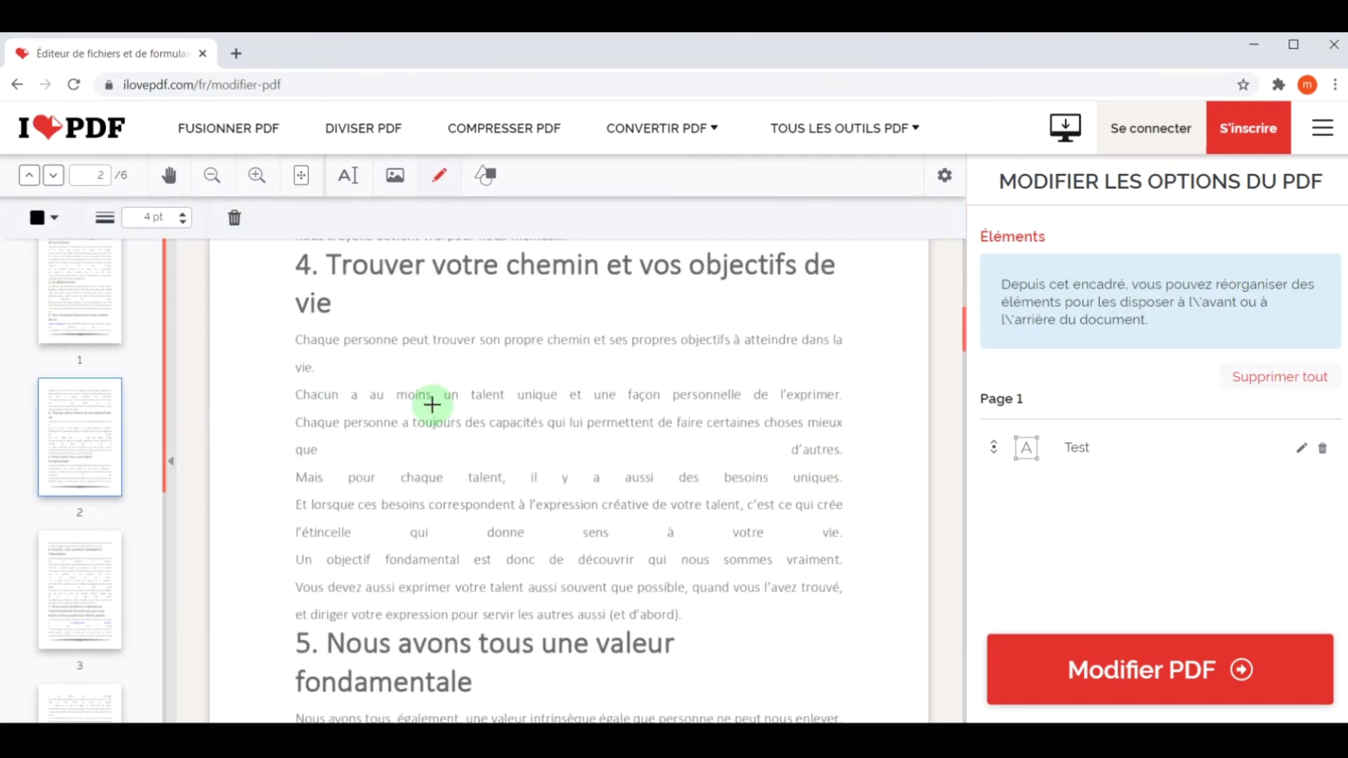
left_click_drag(434, 398, 760, 436)
- Switch the drawing colour to red and draw a stroke on page 3
left_click(46, 219)
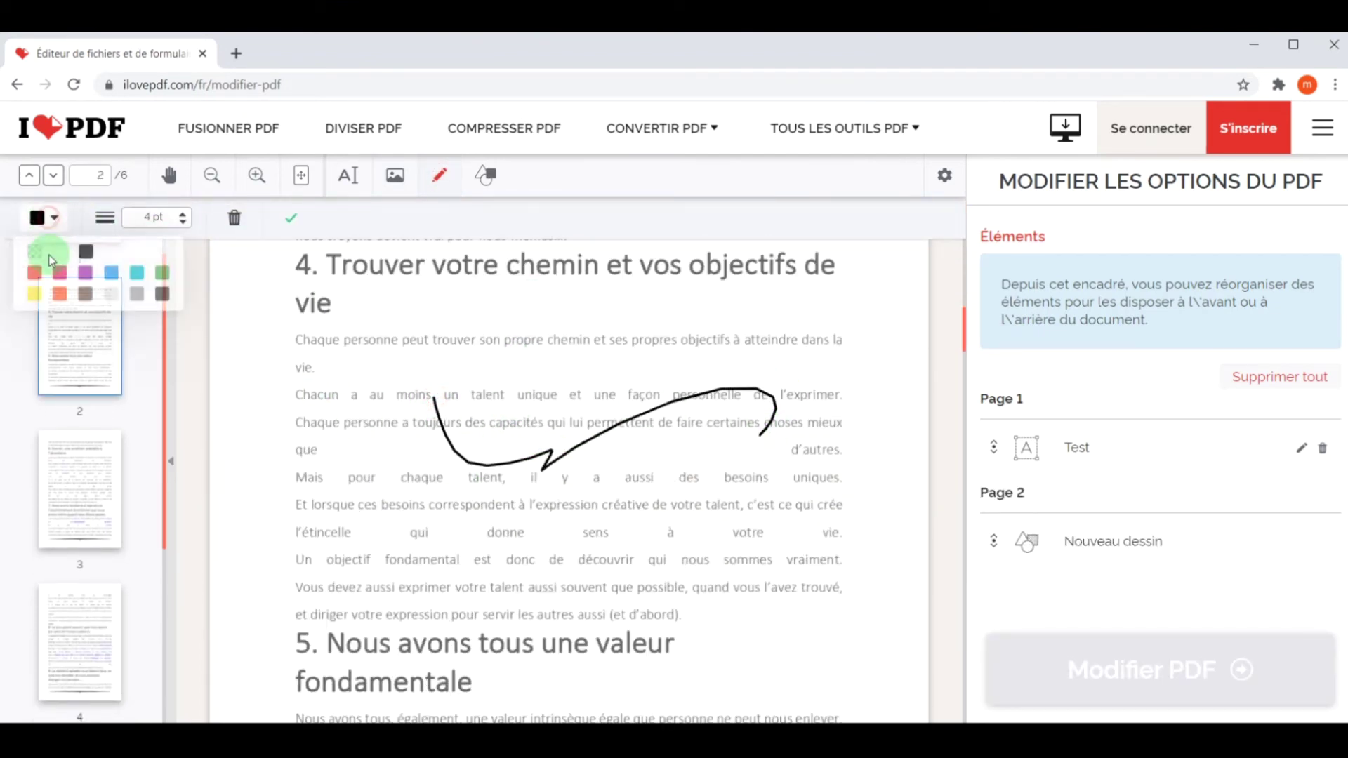
left_click(34, 273)
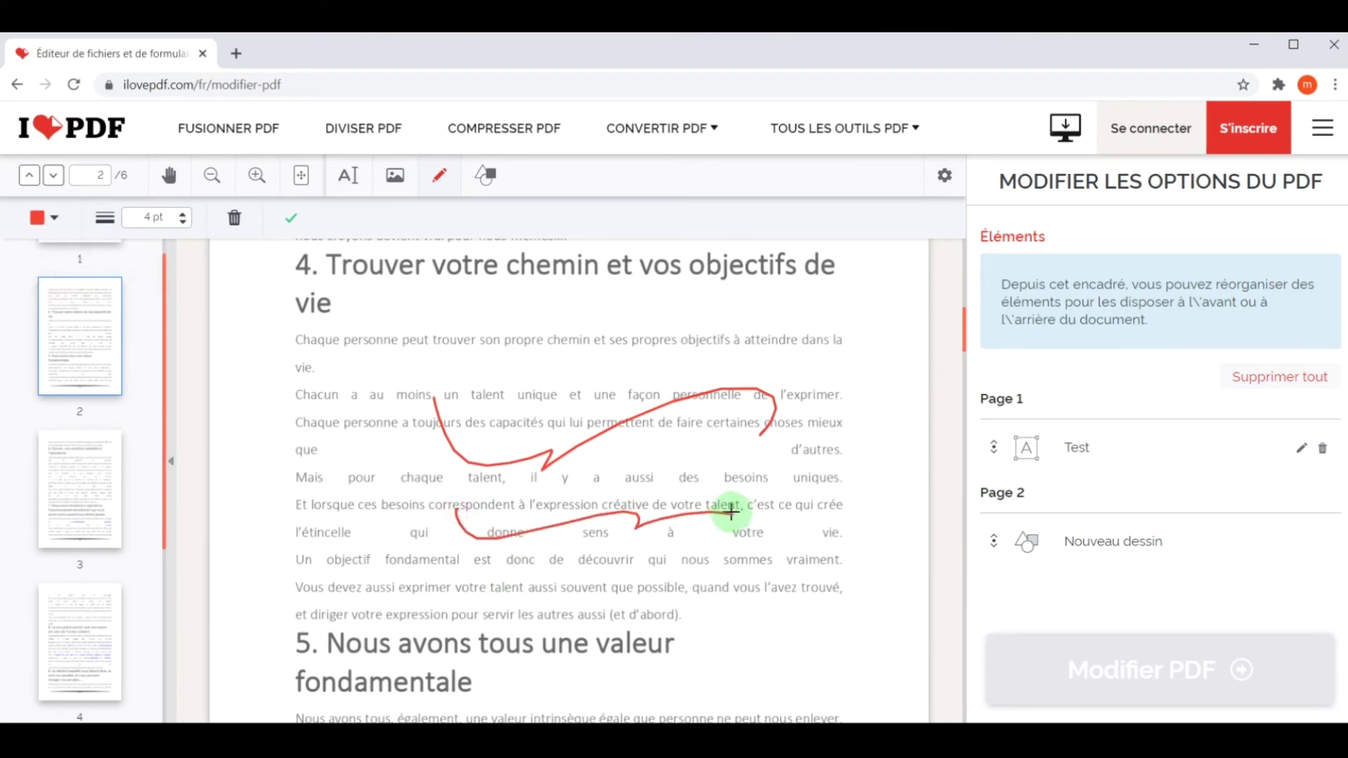
scroll(709, 477, "down", 5)
scroll(455, 381, "down", 5)
left_click_drag(454, 382, 715, 443)
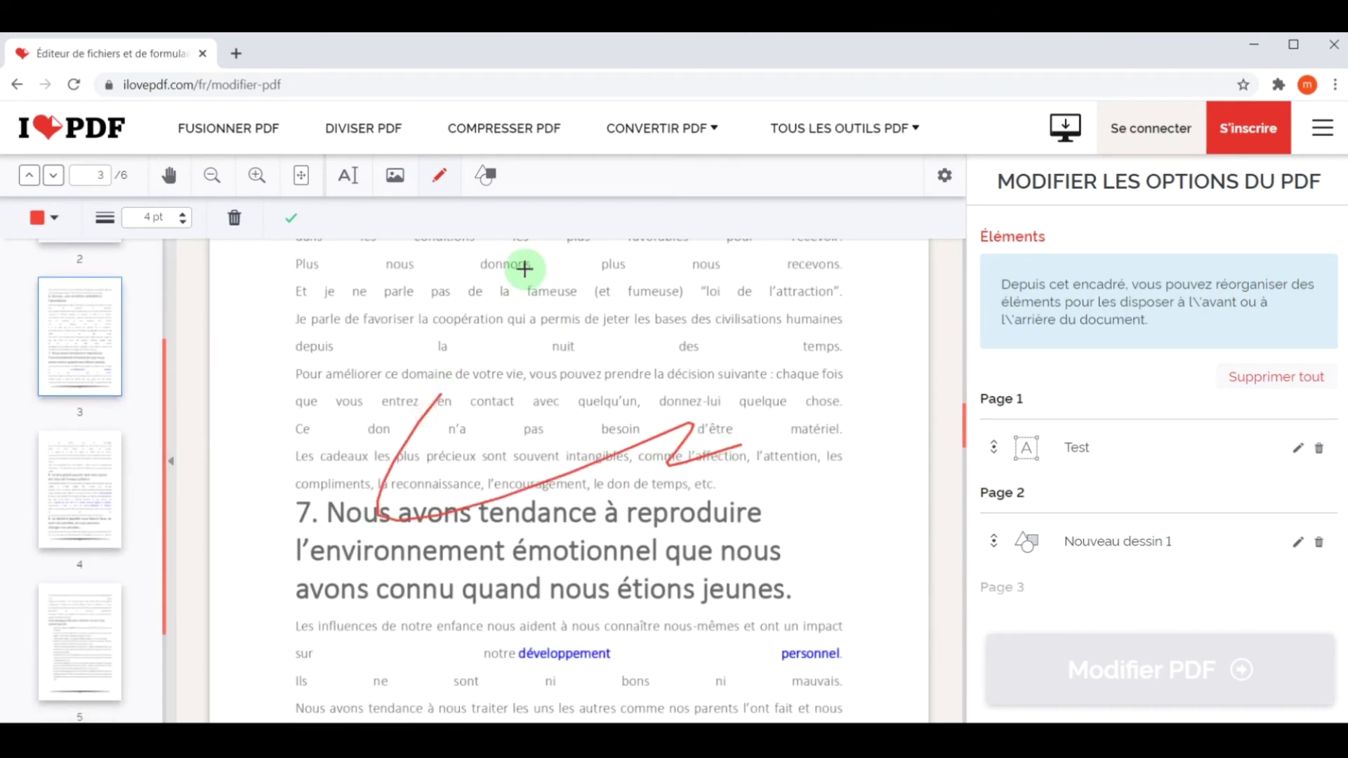
scroll(537, 267, "down", 5)
scroll(540, 268, "down", 5)
- Add a blue ellipse on page 4 and drag it larger
left_click(484, 173)
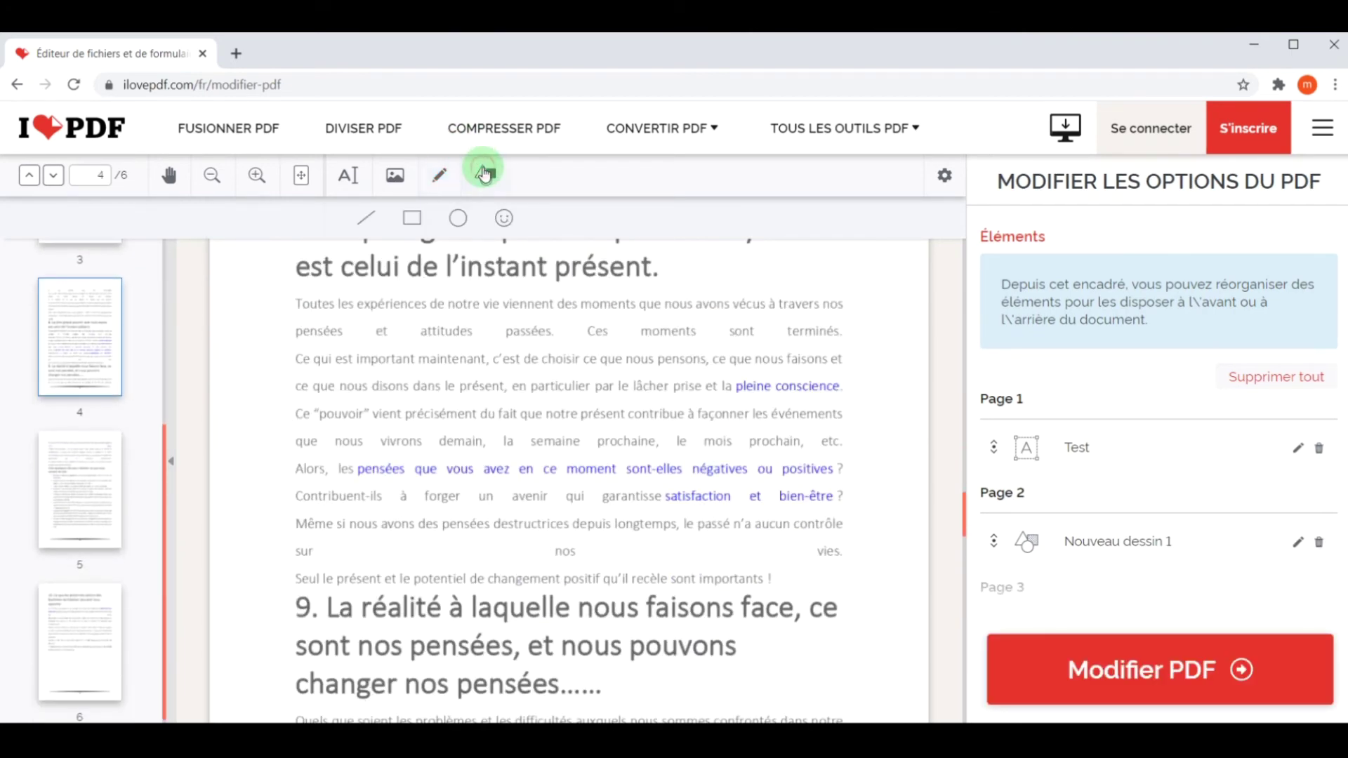
left_click(460, 219)
left_click(566, 460)
left_click(553, 446)
left_click_drag(539, 431, 379, 321)
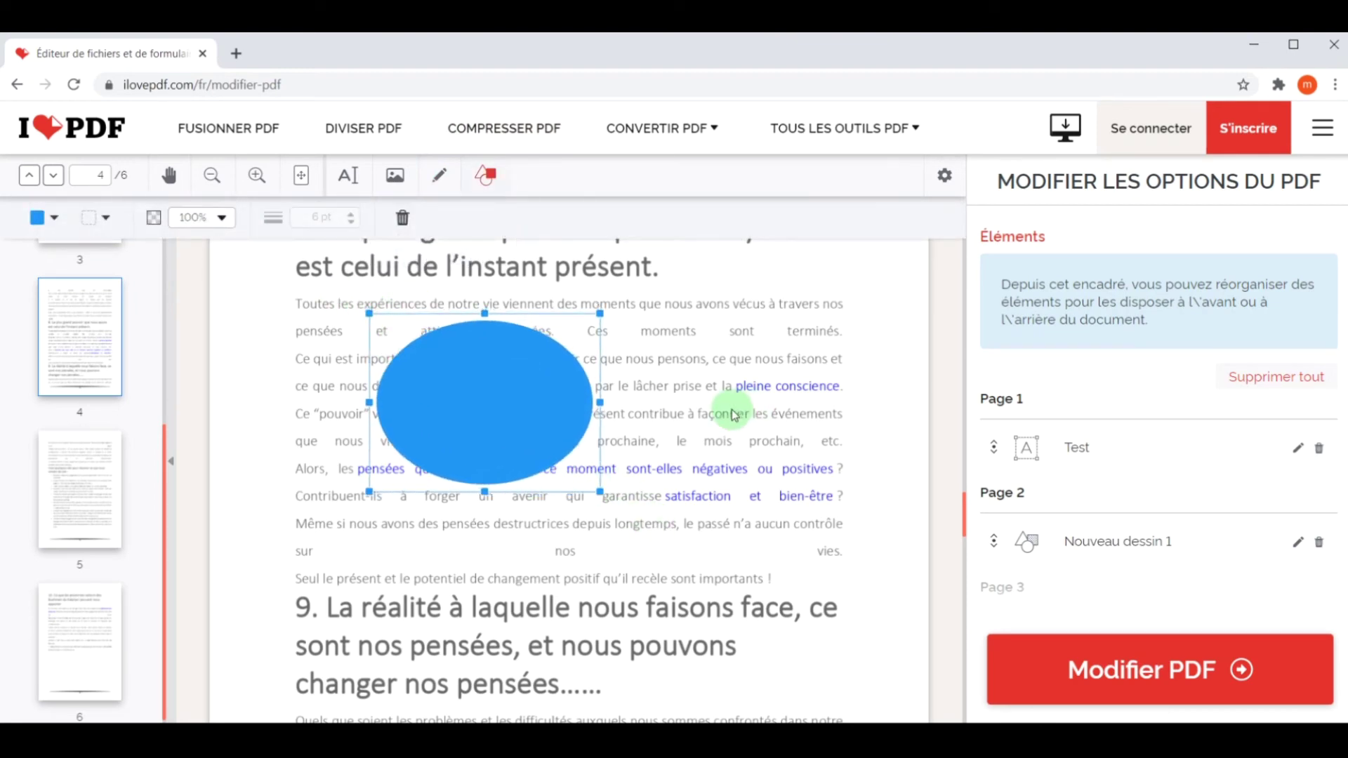
scroll(695, 394, "down", 6)
scroll(693, 394, "down", 5)
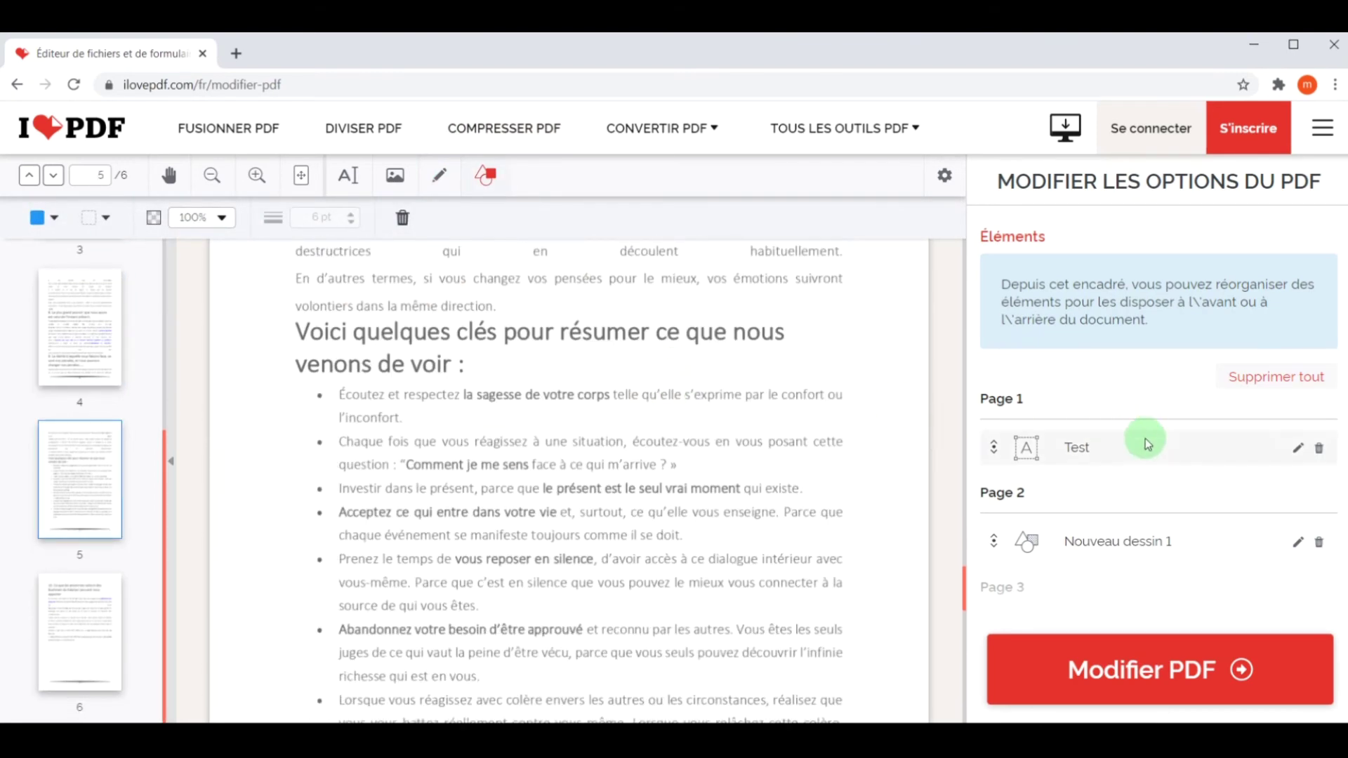
- Delete Nouveau dessin 1 and 2 in the Éléments panel, then apply the edits with Modifier PDF
scroll(1103, 390, "down", 2)
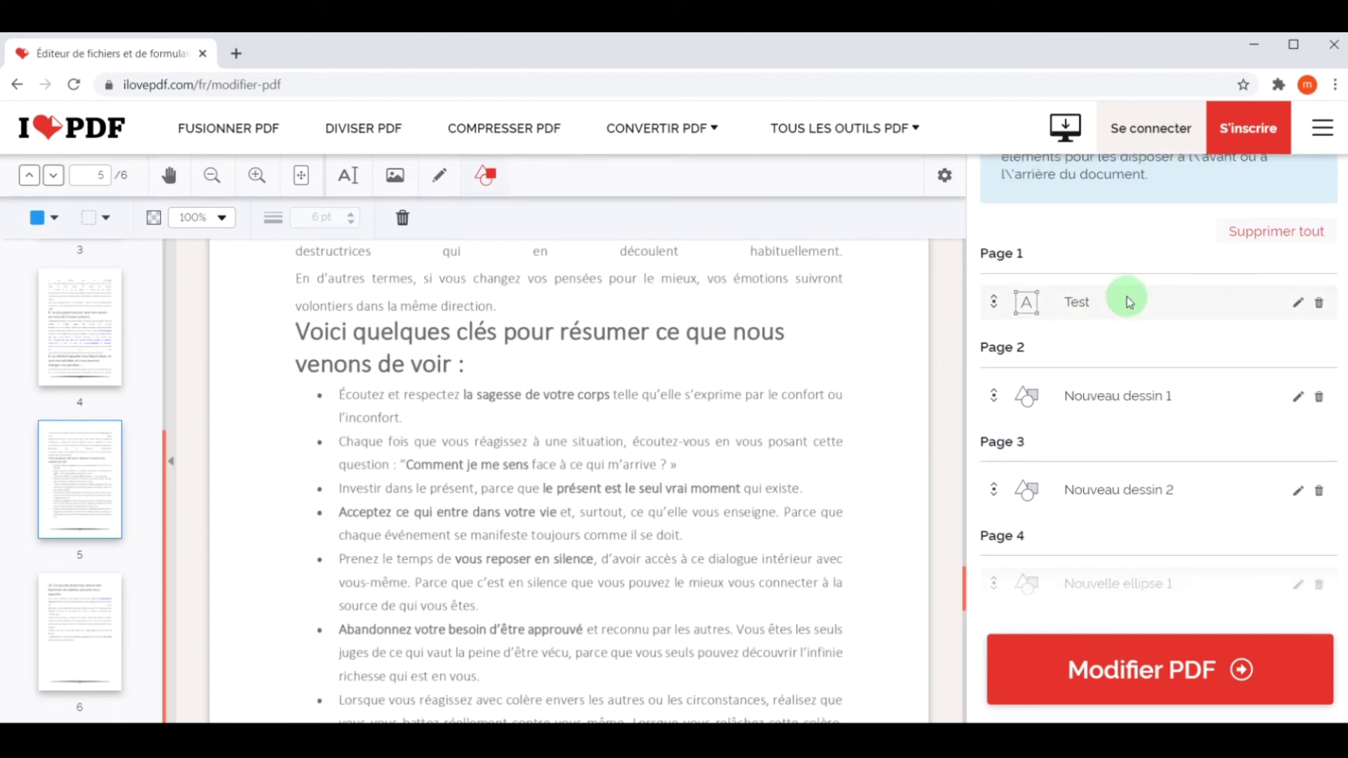
left_click(1298, 305)
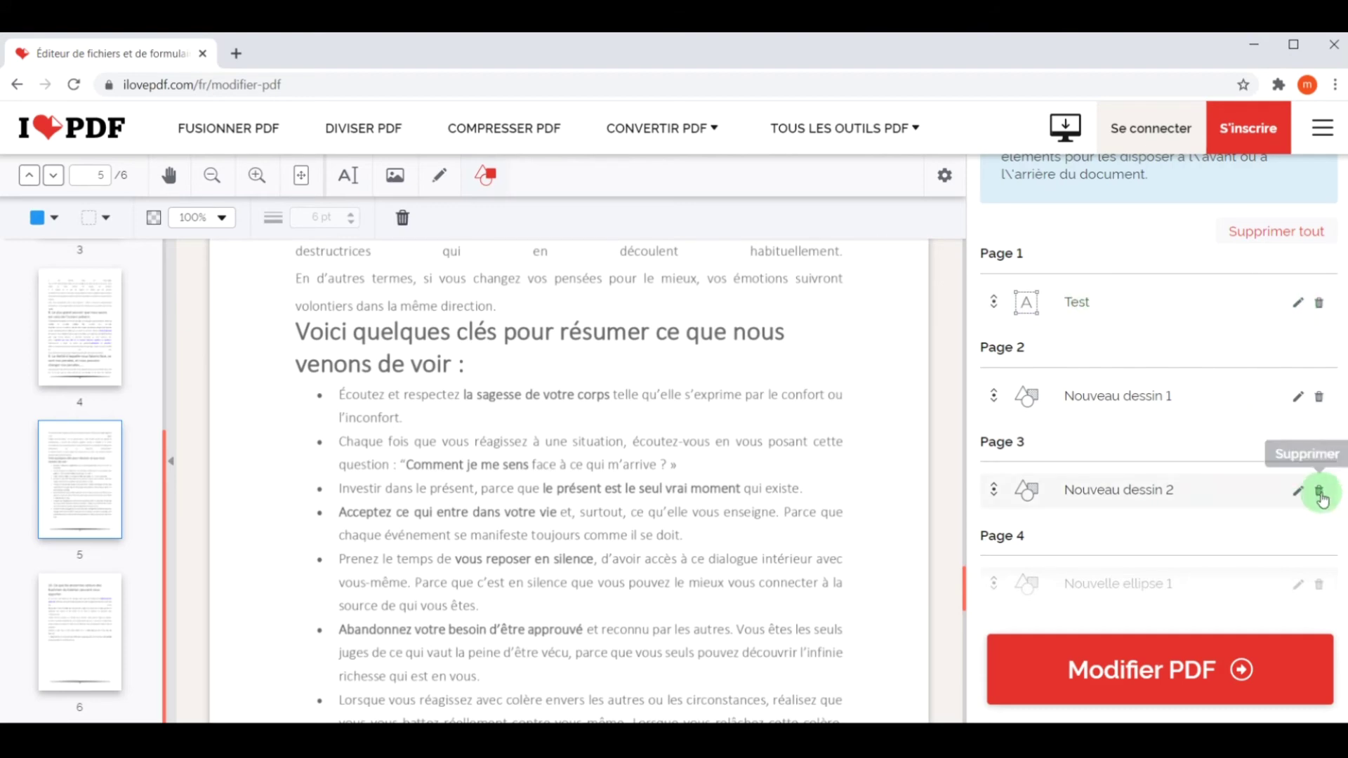
left_click(1320, 398)
scroll(515, 408, "up", 10)
scroll(514, 408, "up", 10)
scroll(515, 408, "up", 10)
scroll(517, 409, "down", 1)
scroll(517, 410, "down", 3)
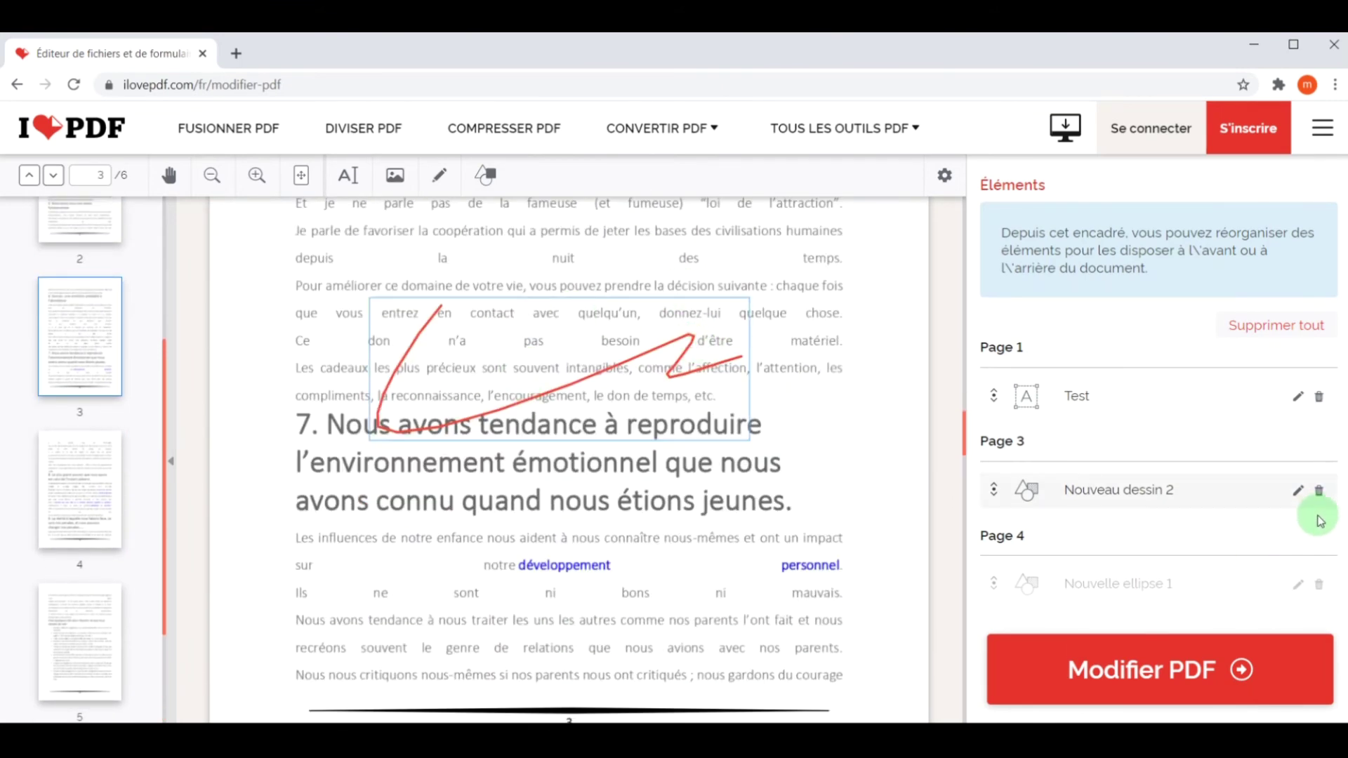
left_click(1319, 492)
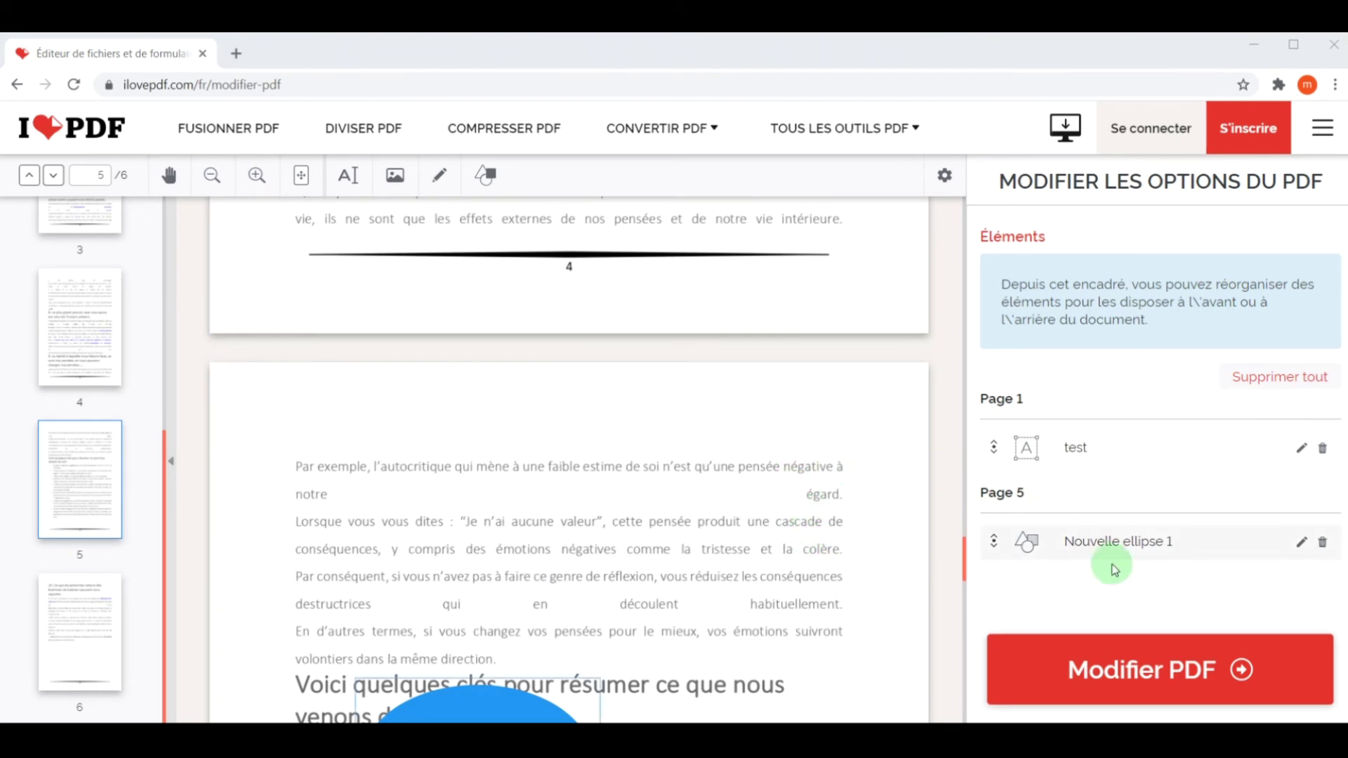
left_click(1186, 681)
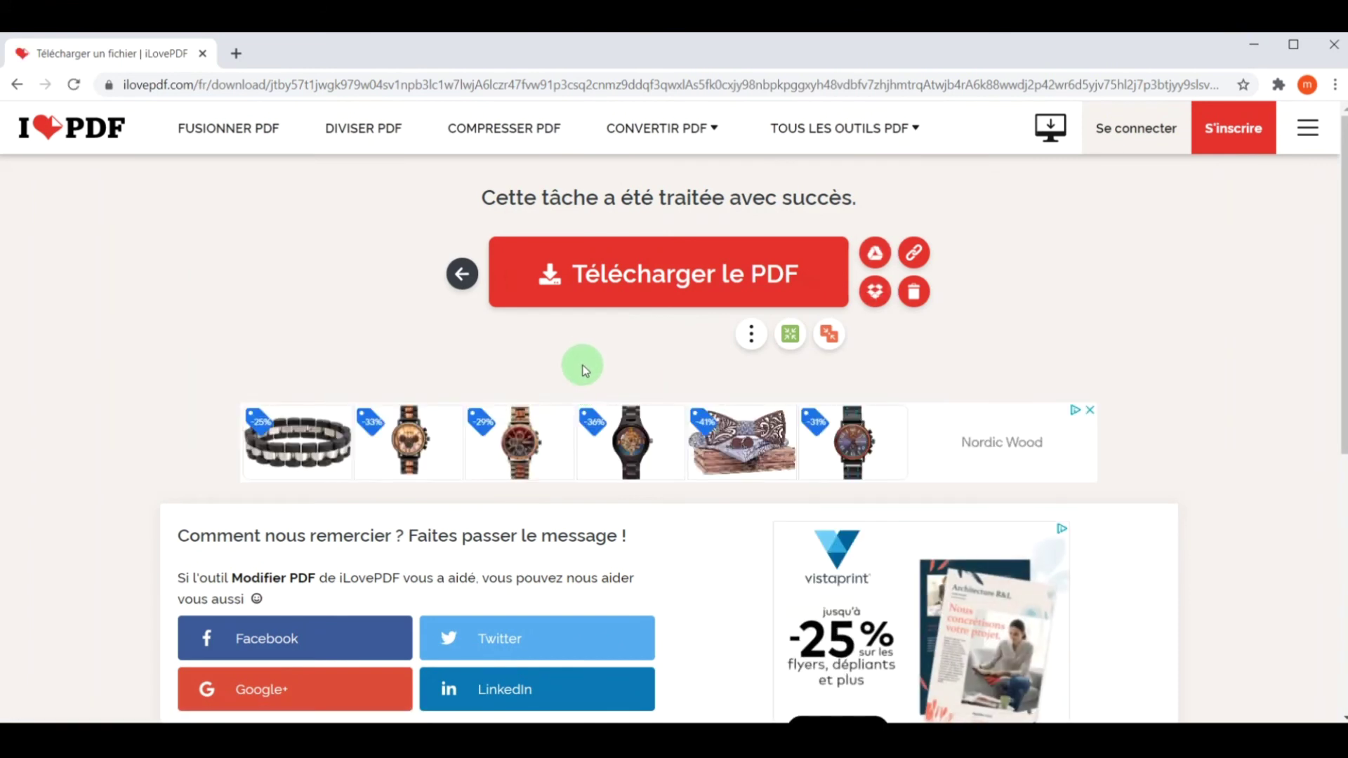
- Download the edited 1 - PDF en WORD.pdf, review its pages in Chrome, then close it
left_click(622, 297)
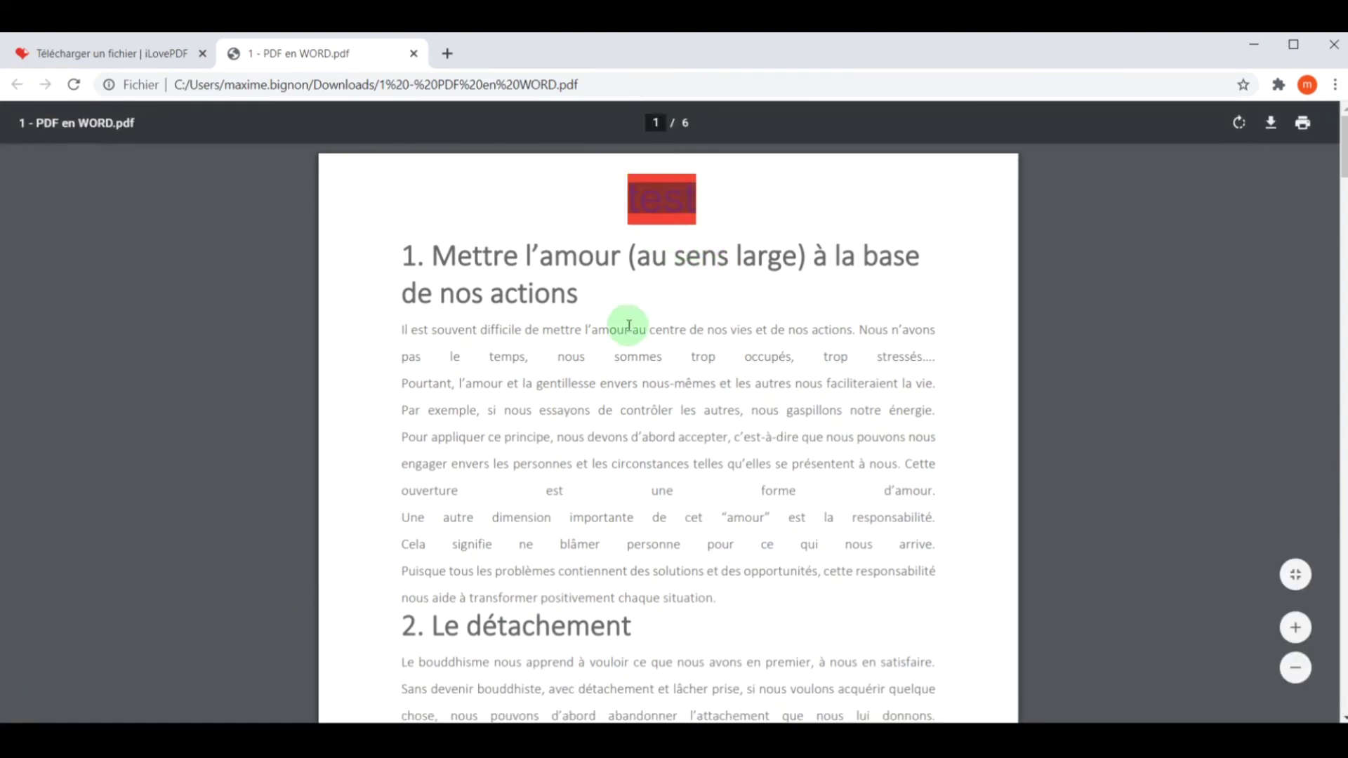
scroll(616, 358, "down", 12)
scroll(617, 373, "down", 12)
scroll(623, 461, "down", 12)
scroll(635, 446, "down", 12)
scroll(639, 443, "down", 12)
scroll(632, 435, "up", 1)
scroll(632, 365, "up", 3)
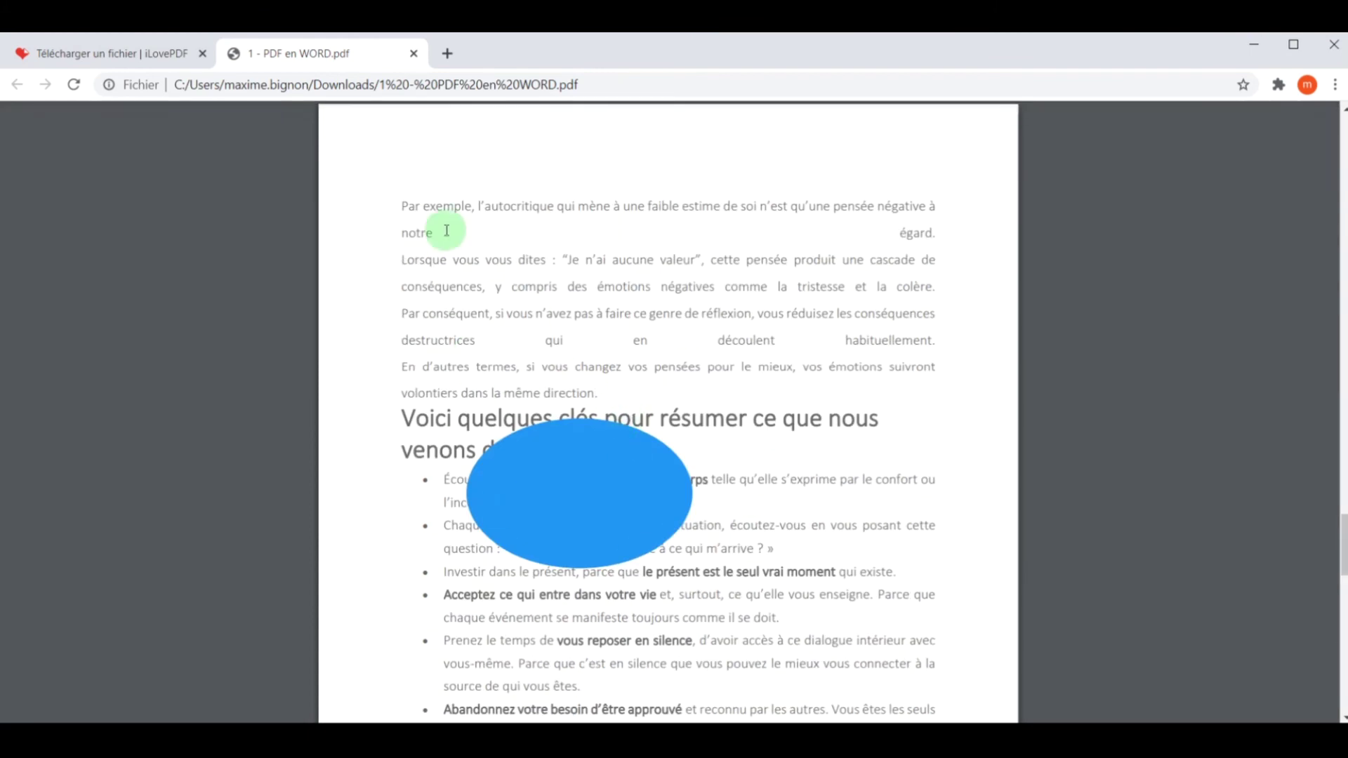
left_click(414, 53)
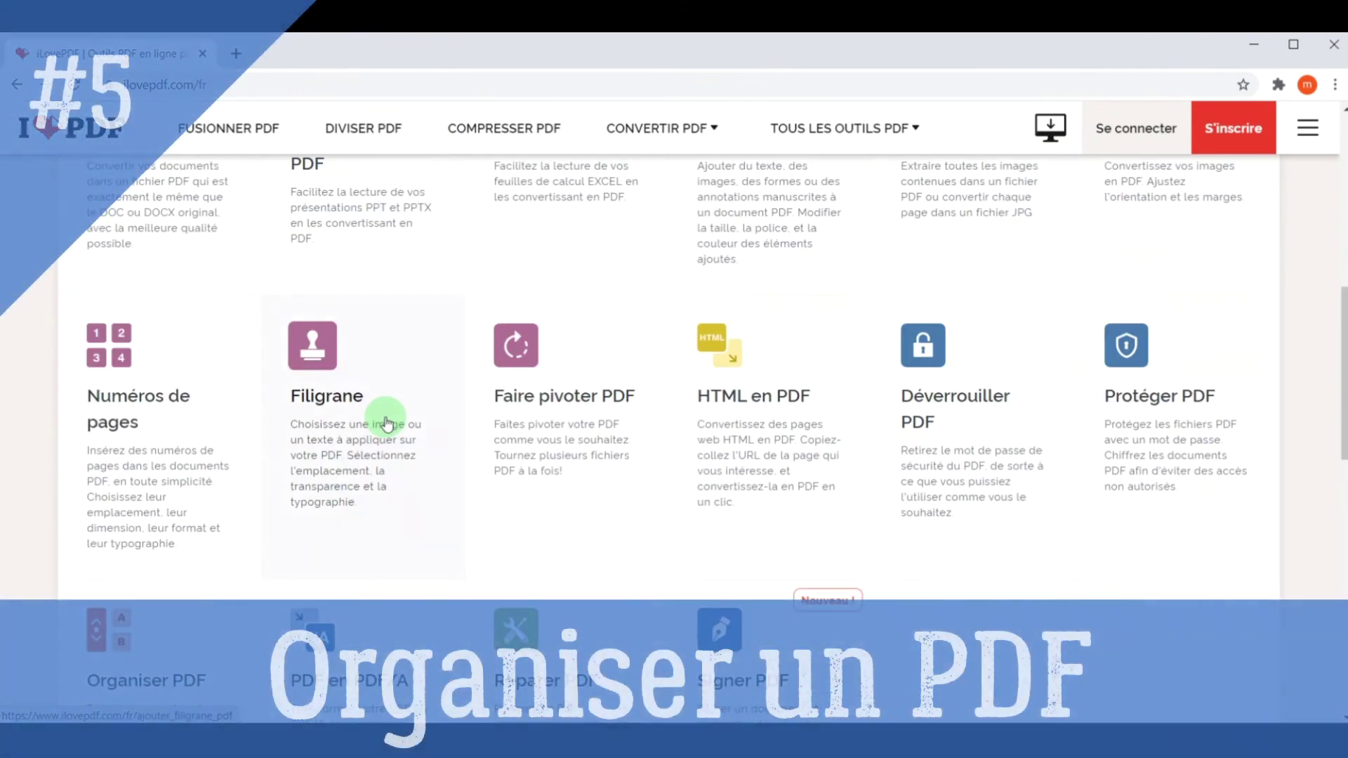
- Open Organiser PDF and load the edited PDF into it
scroll(386, 421, "down", 5)
left_click(126, 342)
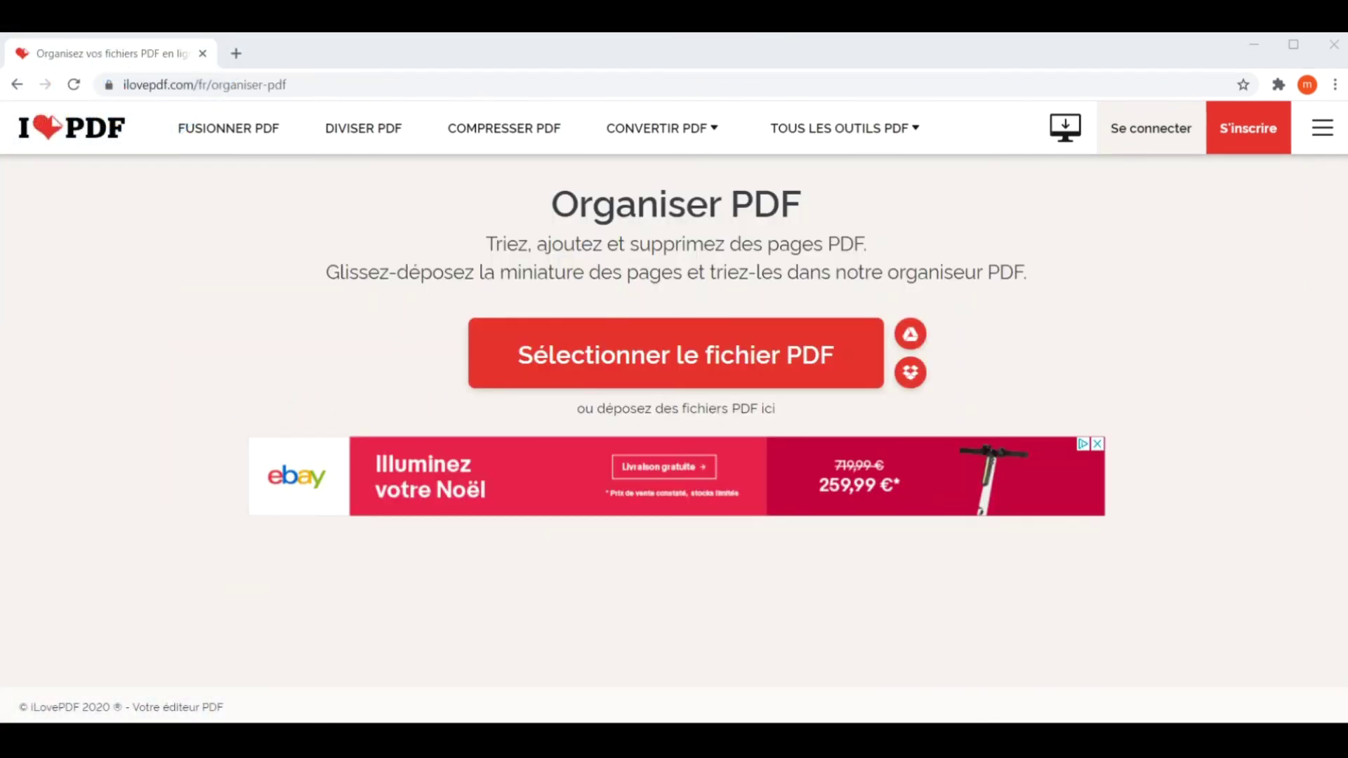
left_click_drag(737, 146, 711, 347)
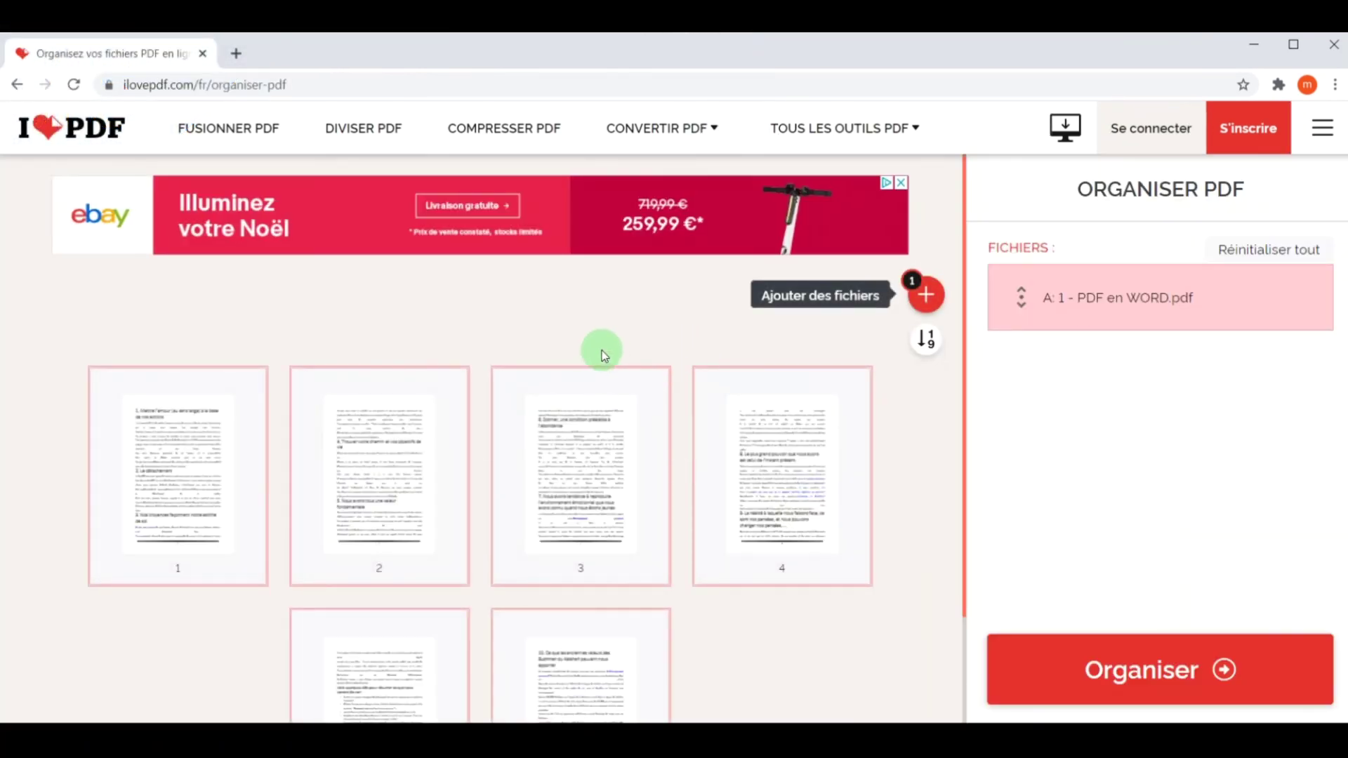
- Move page 6 second and page 3 last, rotate page 4, delete page 5, then process
scroll(604, 348, "down", 1)
scroll(679, 401, "down", 1)
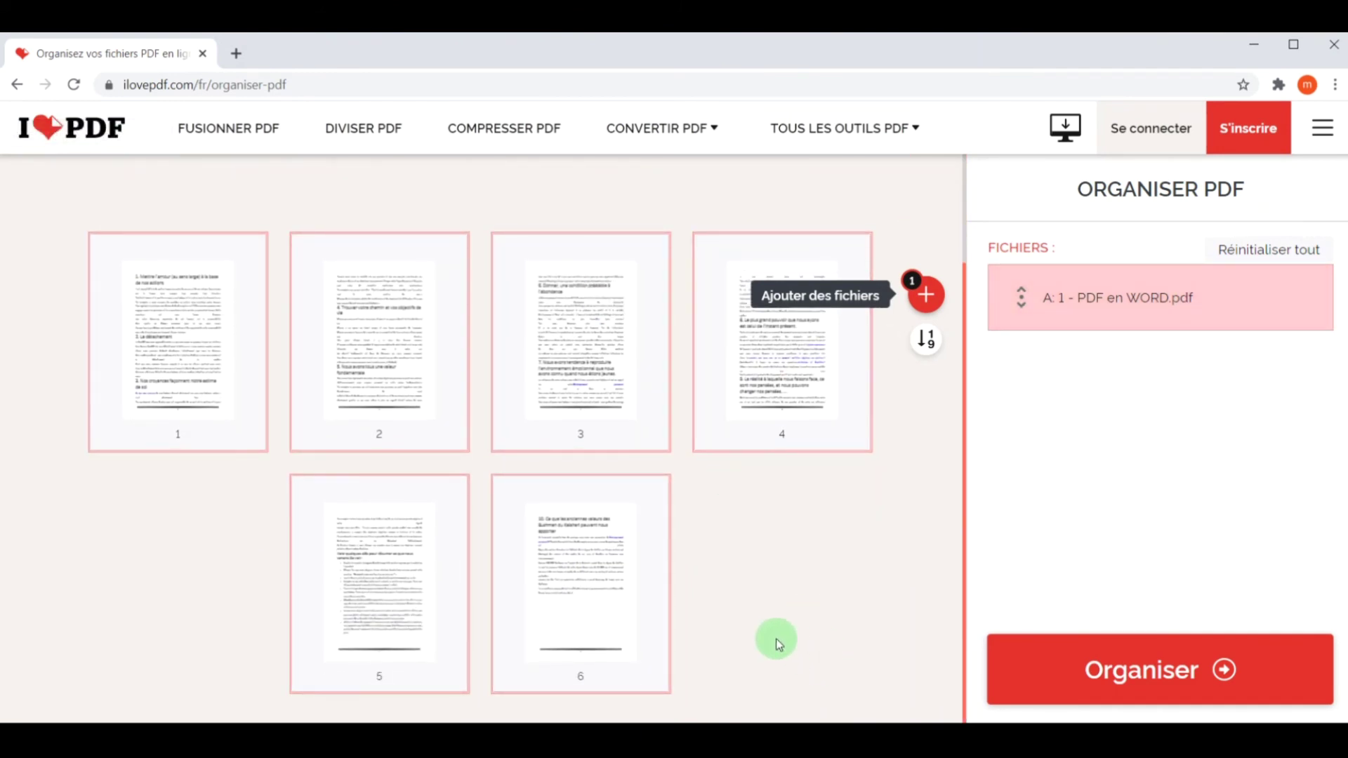
left_click_drag(623, 613, 371, 395)
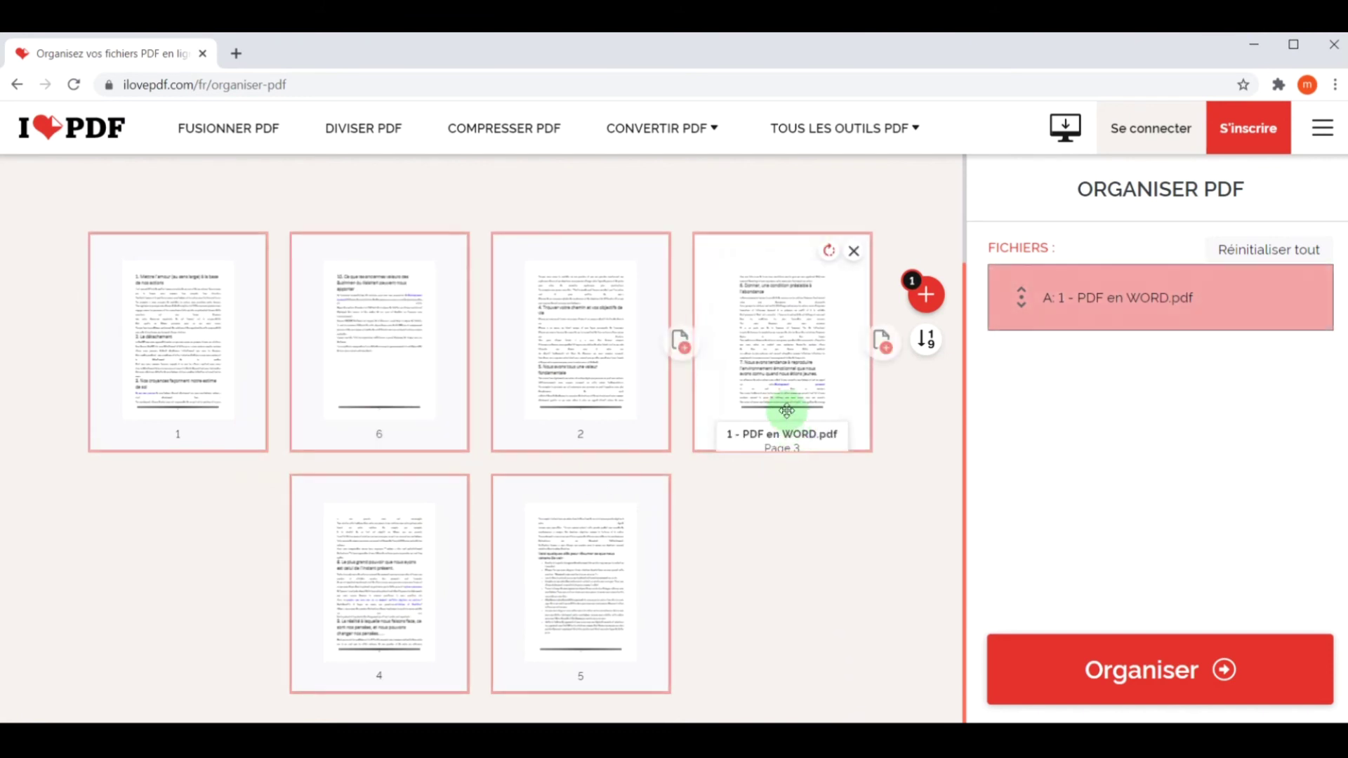
left_click_drag(789, 415, 662, 655)
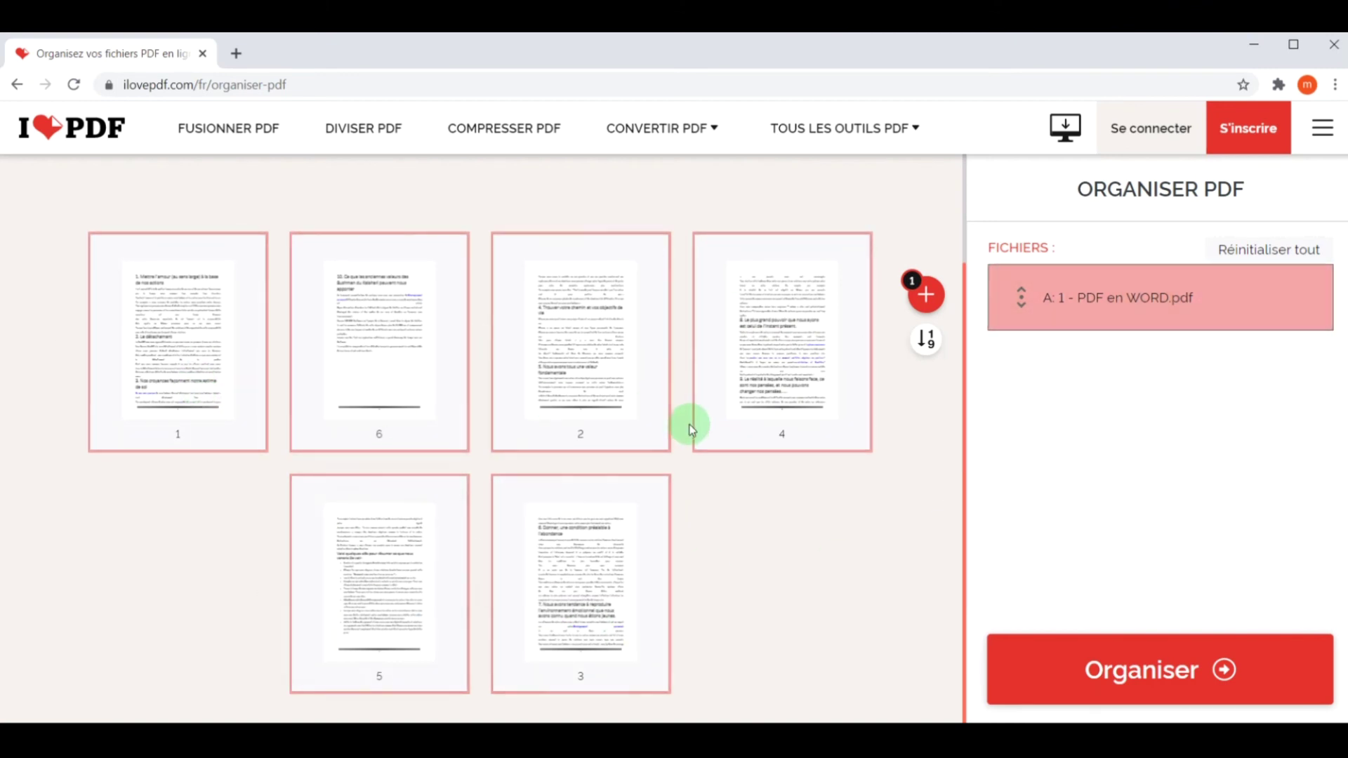
mouse_move(782, 337)
left_click(830, 252)
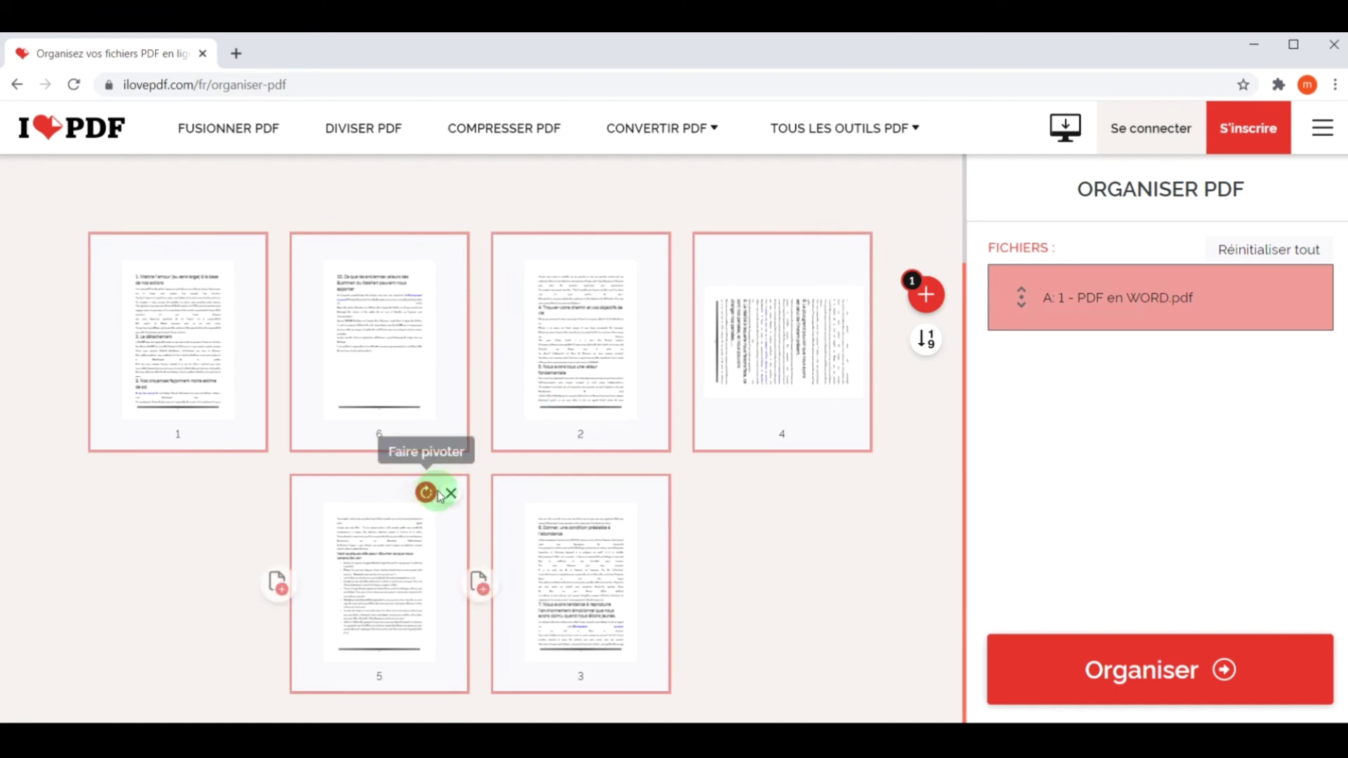
left_click(451, 493)
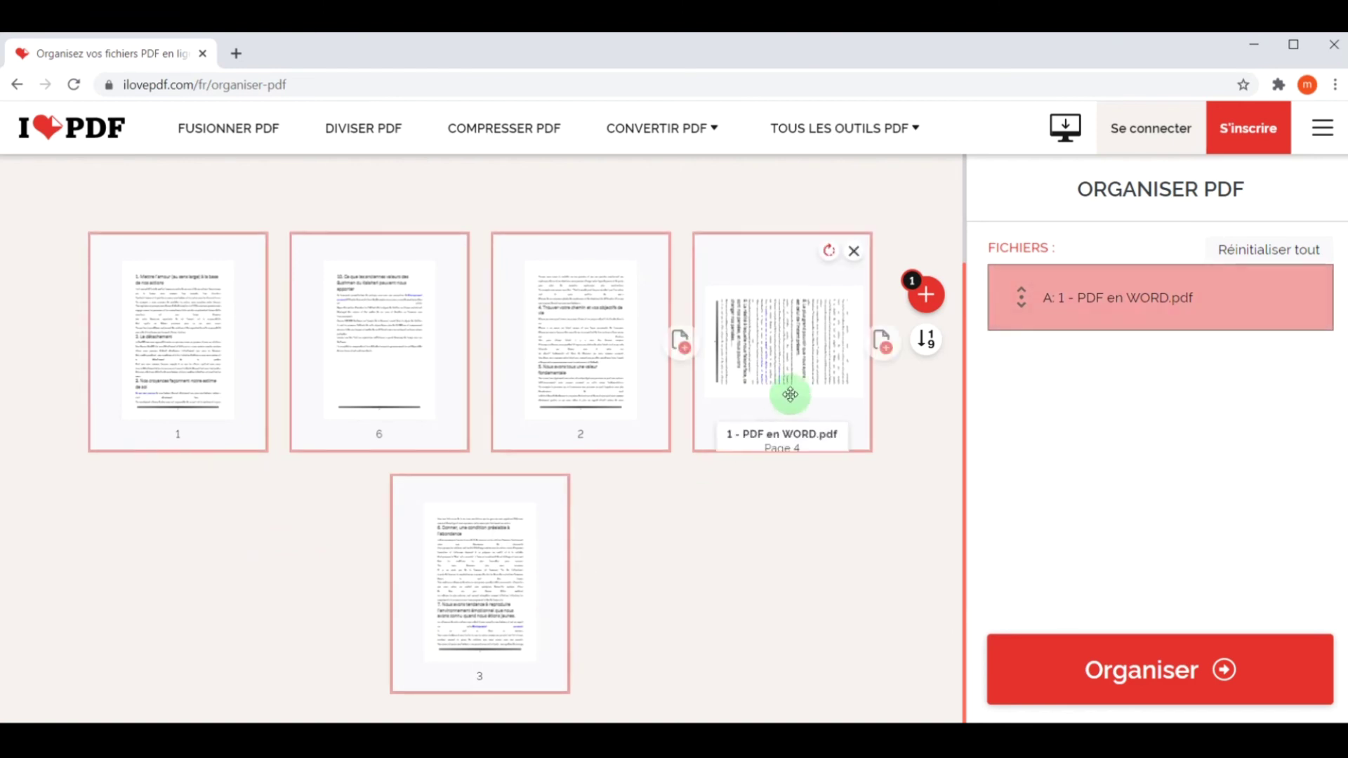
left_click(1138, 668)
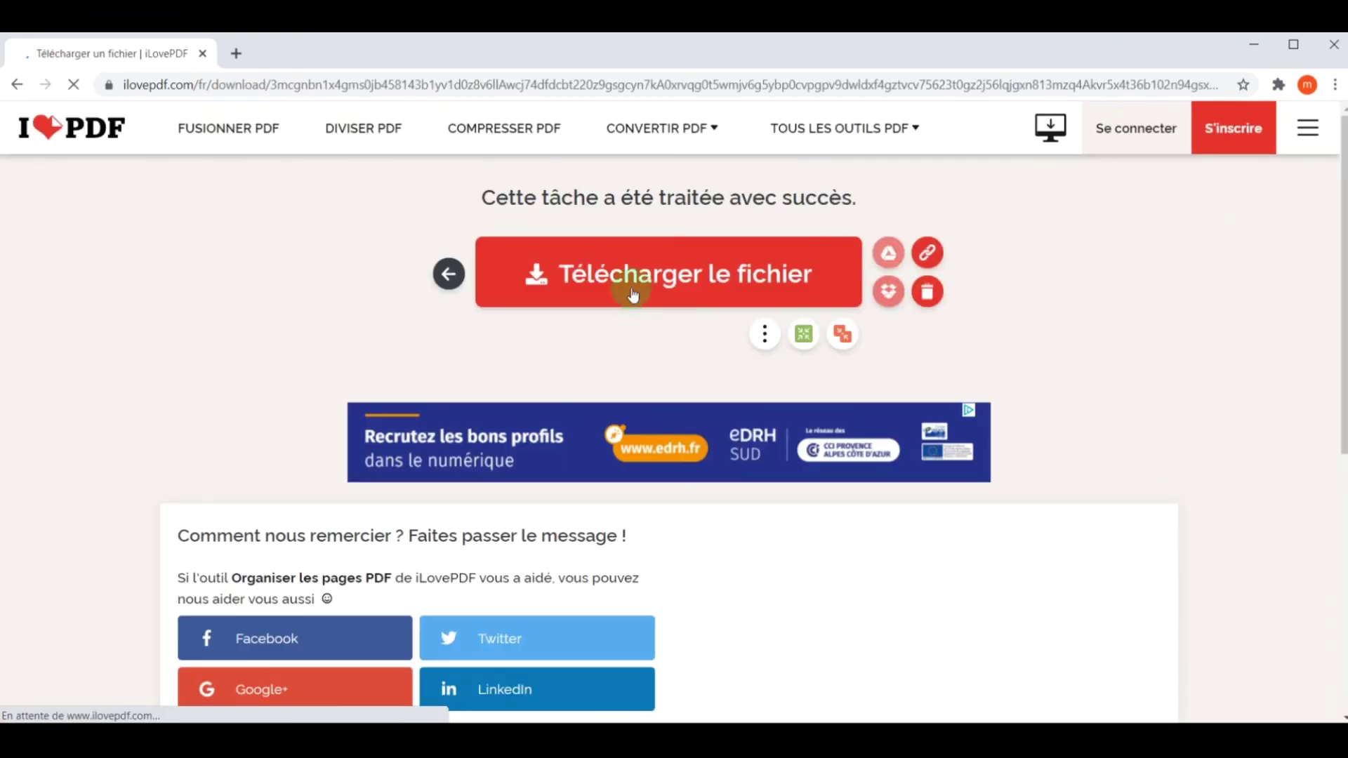
- Download 1 - PDF en WORD_organized.pdf and scroll through its five pages in Chrome
left_click(633, 285)
left_click(67, 698)
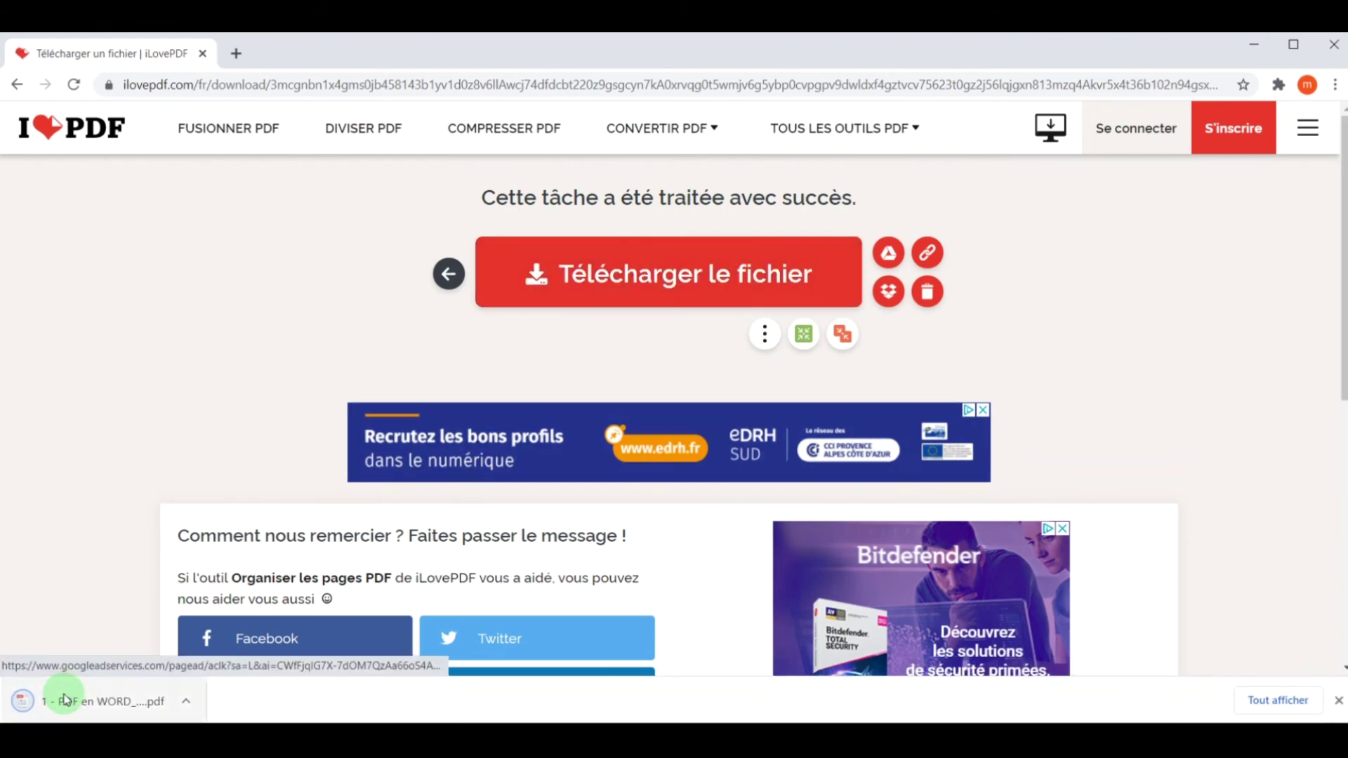
scroll(481, 466, "down", 7)
scroll(632, 292, "down", 7)
scroll(606, 412, "down", 7)
scroll(607, 412, "down", 3)
scroll(606, 412, "down", 3)
scroll(607, 412, "down", 3)
scroll(607, 412, "down", 3)
scroll(608, 412, "down", 3)
scroll(608, 407, "down", 5)
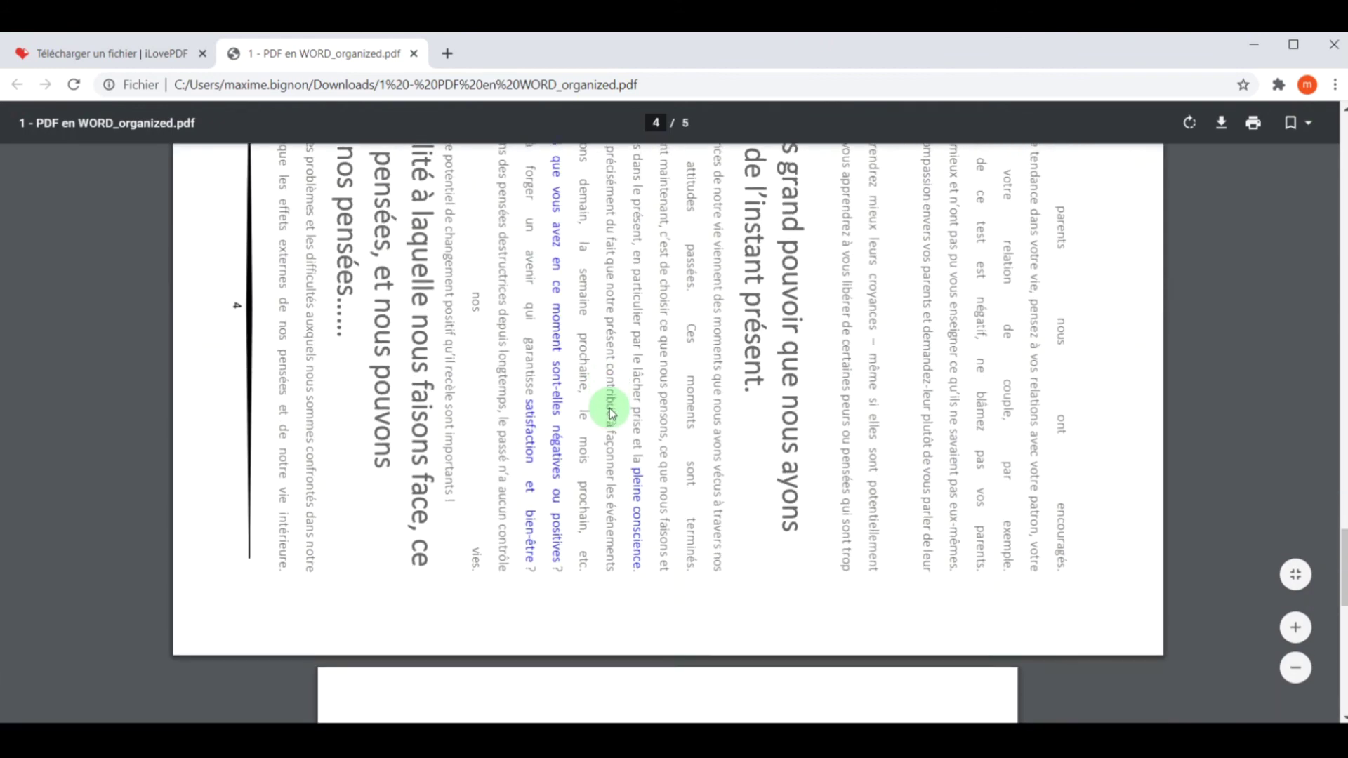
scroll(608, 402, "down", 4)
scroll(322, 326, "up", 3)
scroll(608, 392, "down", 5)
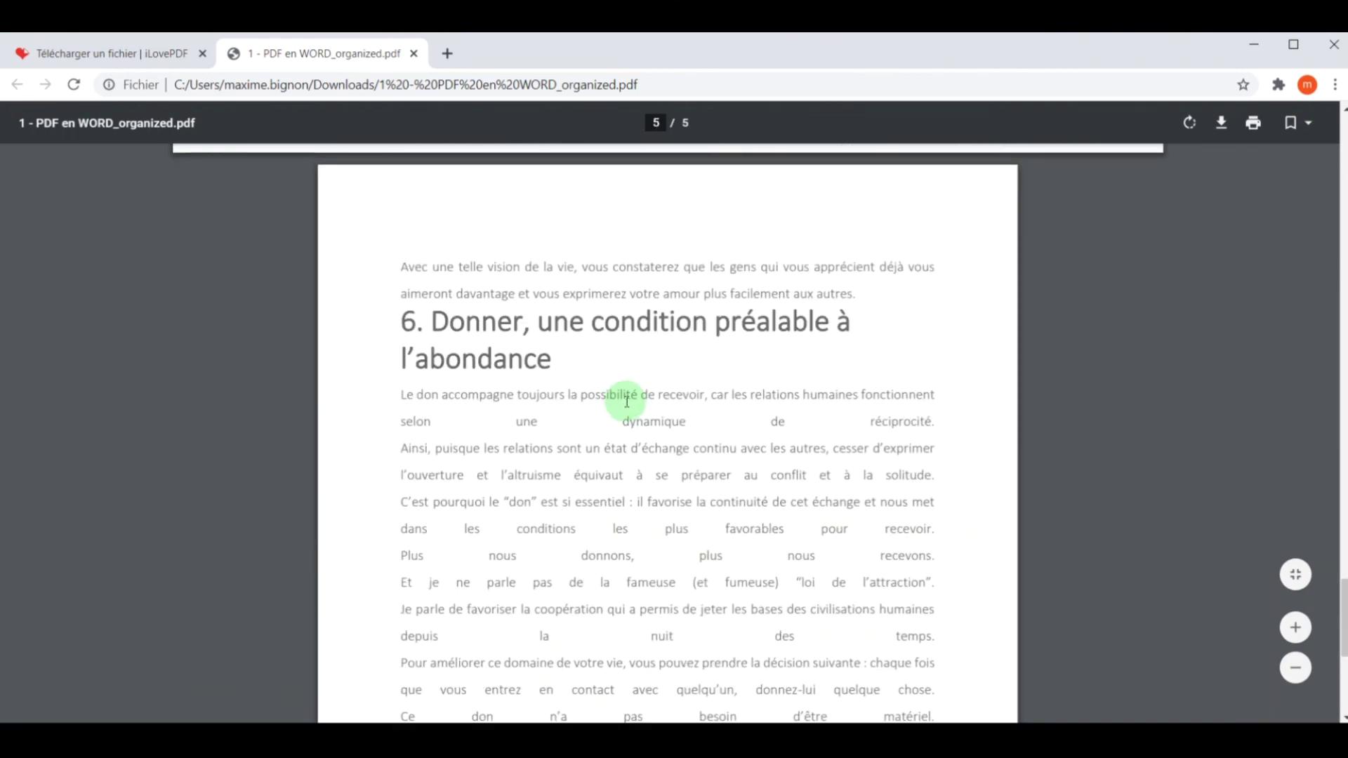
scroll(616, 398, "down", 7)
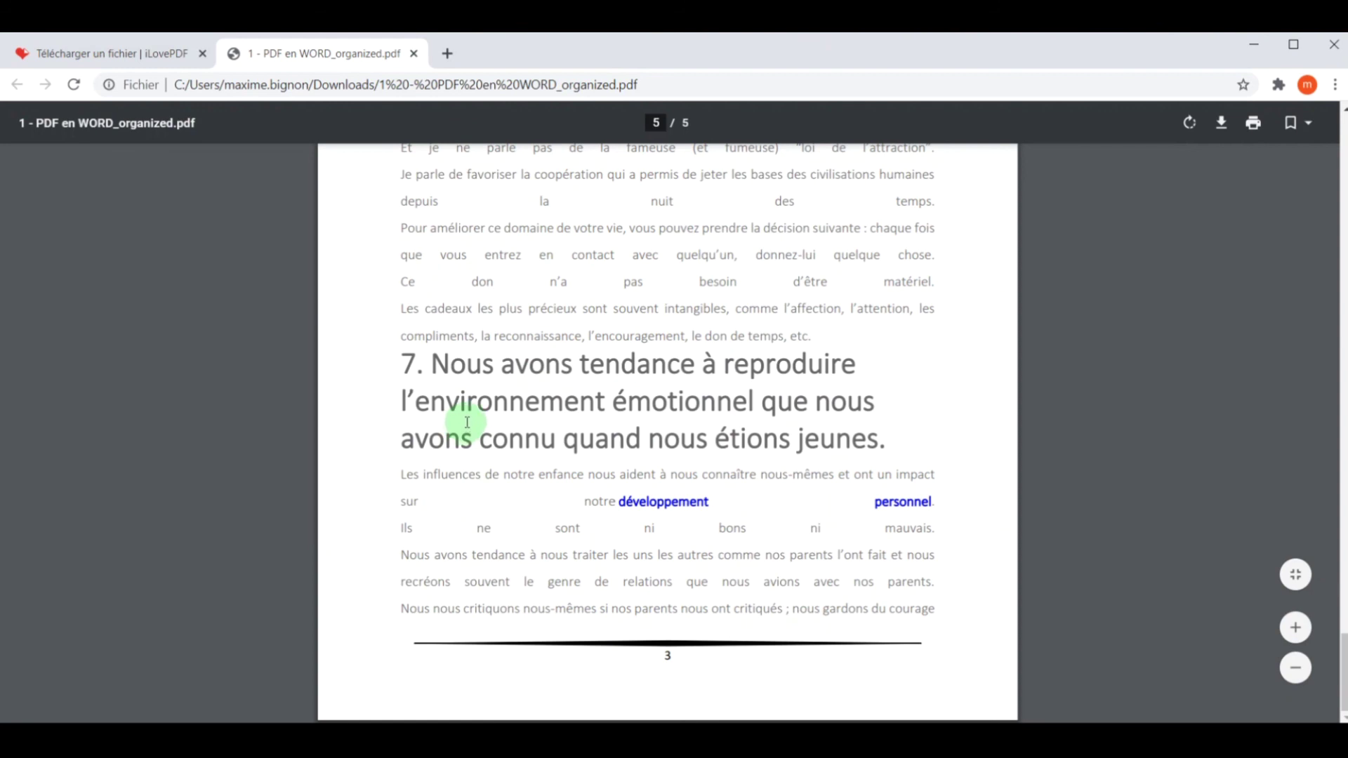